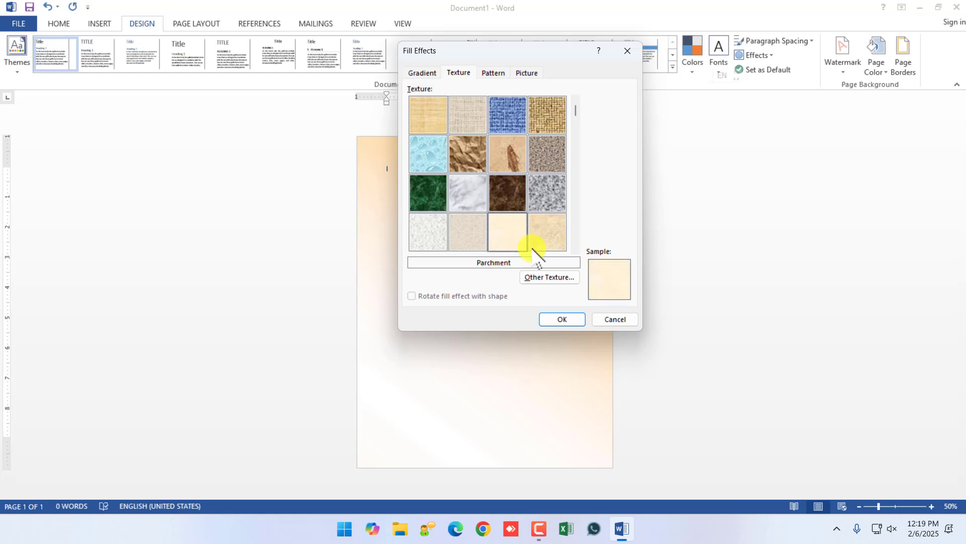
- Apply the selected Parchment texture as the page background
click(569, 319)
scroll(518, 236, up, 1)
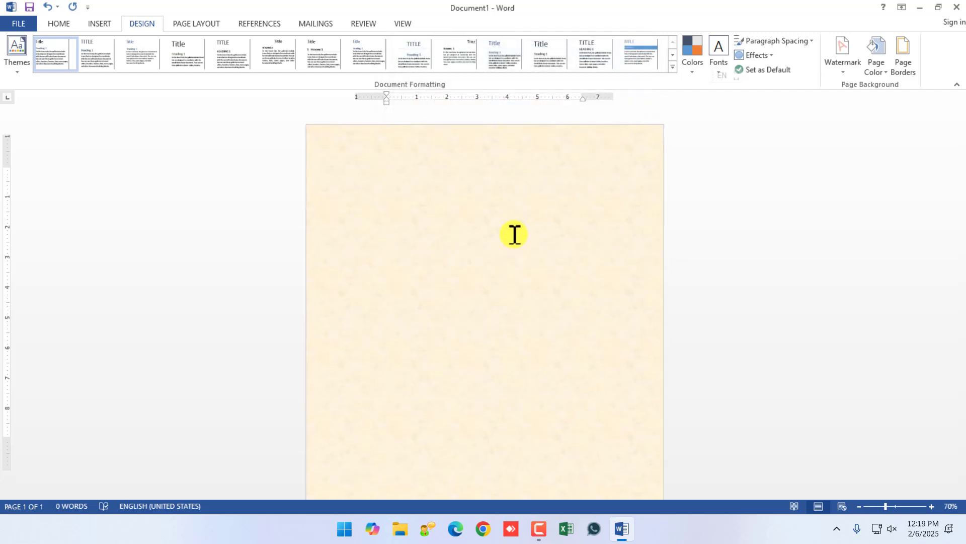
- Start a pattern fill for the page background with light green as the foreground color
click(876, 56)
click(895, 210)
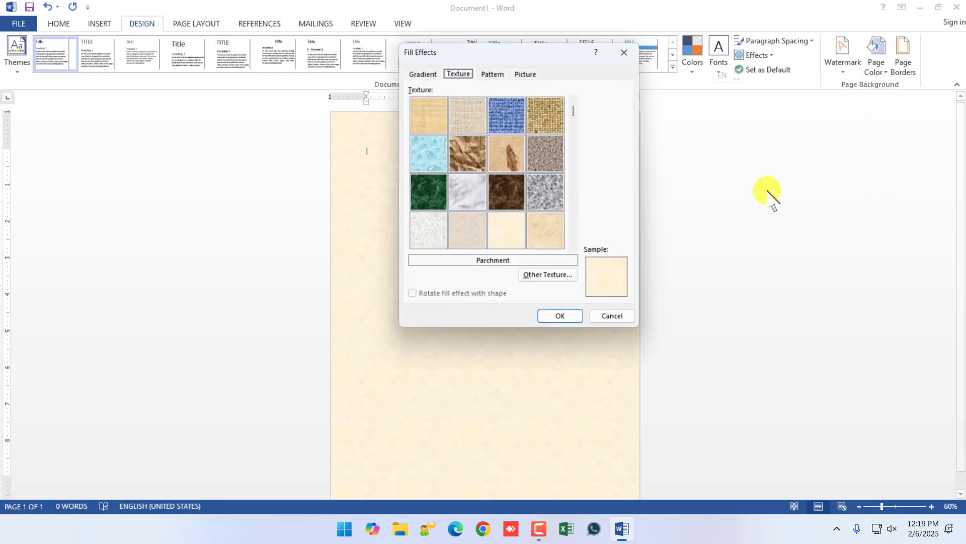
click(493, 73)
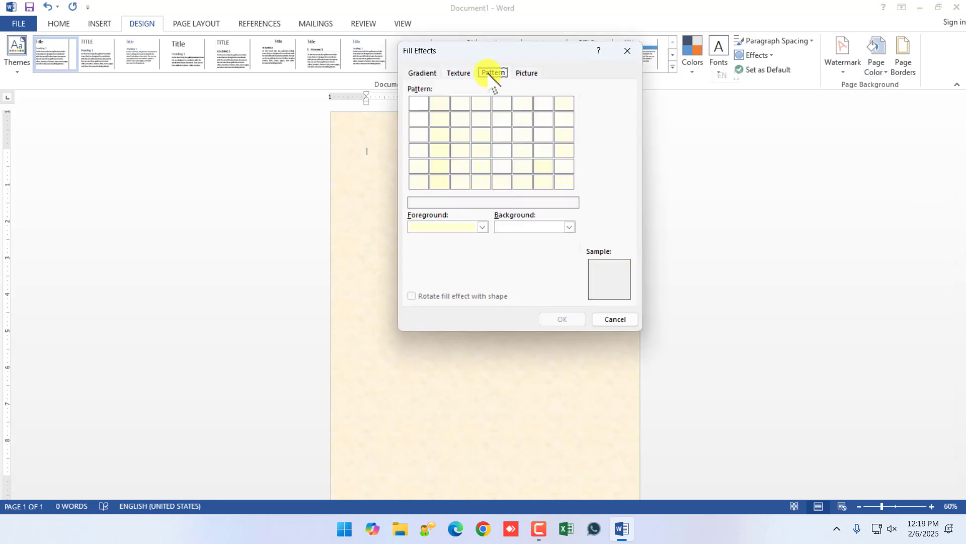
click(483, 226)
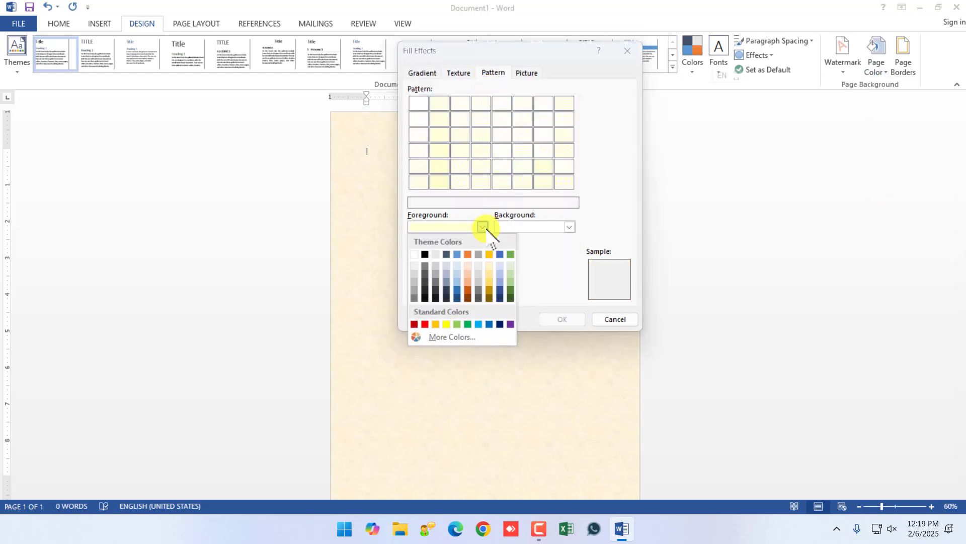
click(458, 325)
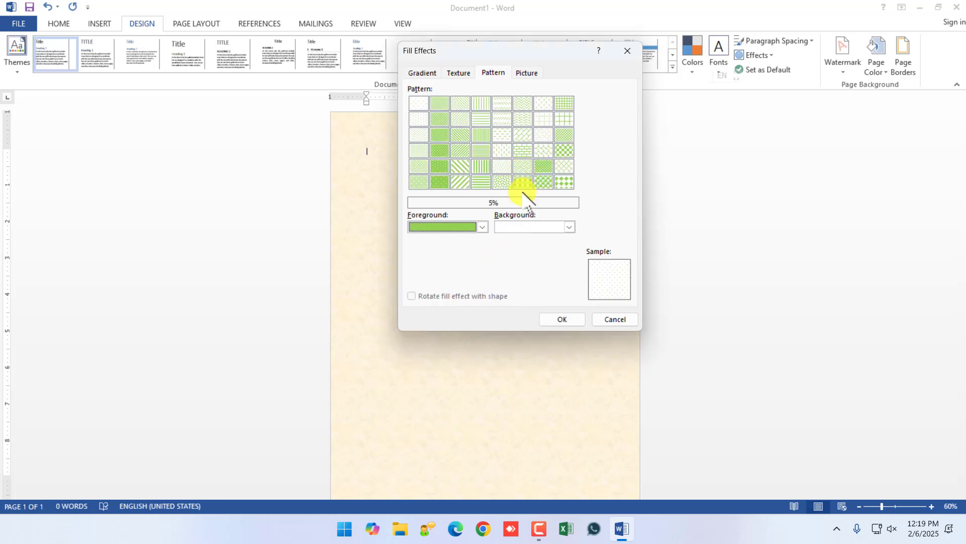
- Try red as the pattern's background color, and set it back to white
click(526, 227)
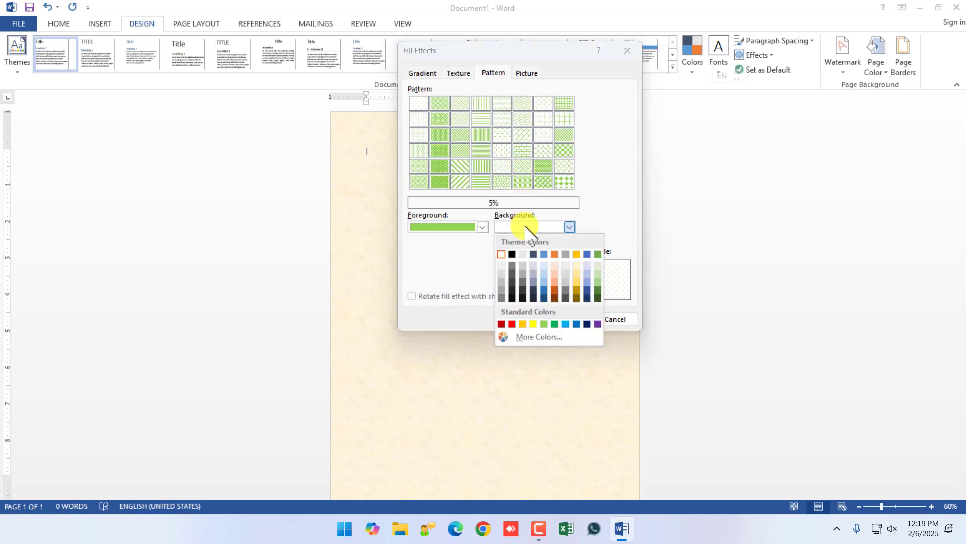
click(511, 324)
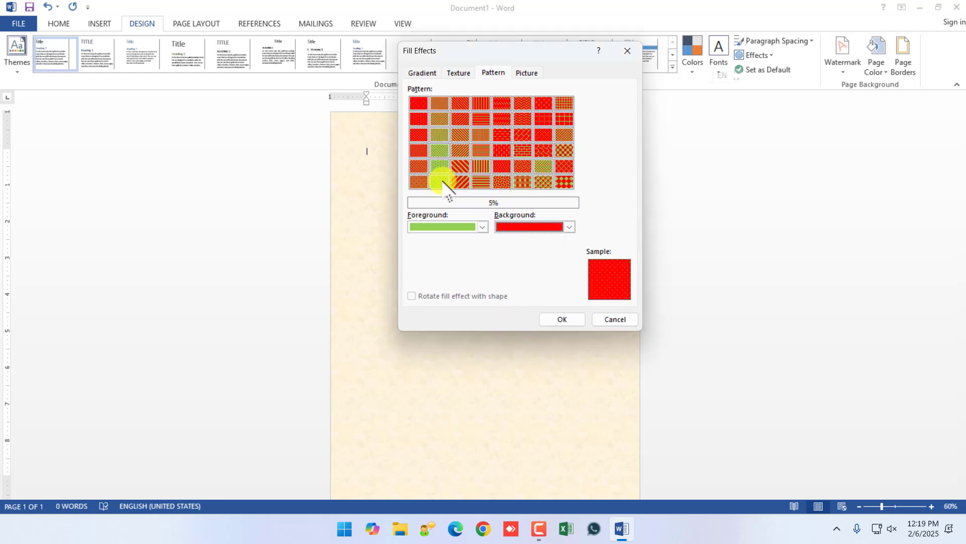
click(536, 227)
click(505, 251)
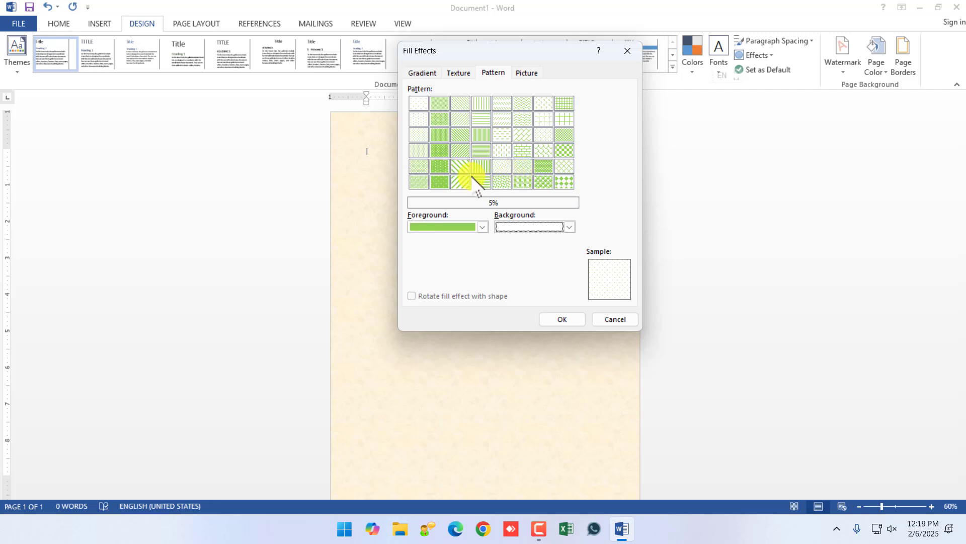
- Choose the Plaid pattern and apply it as the page background
click(523, 179)
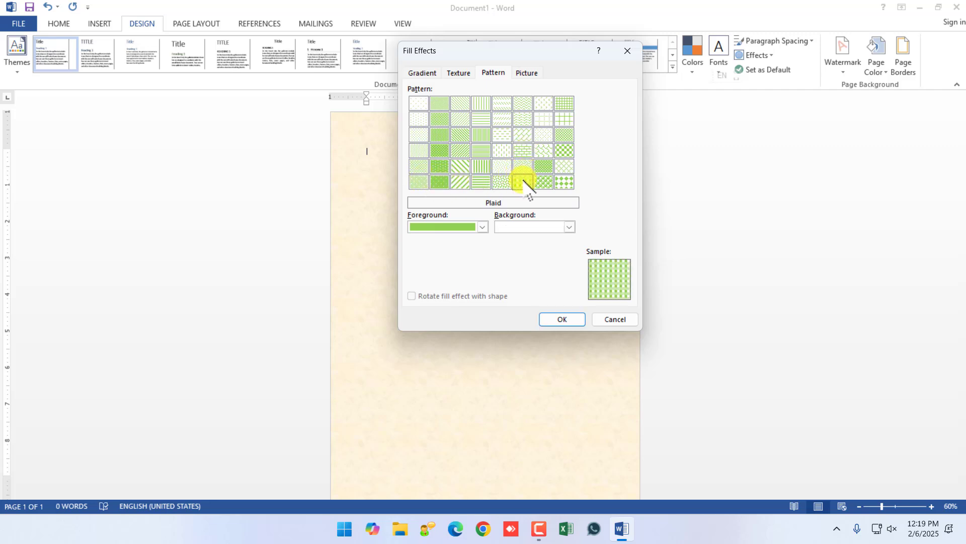
click(564, 319)
scroll(507, 255, up, 2)
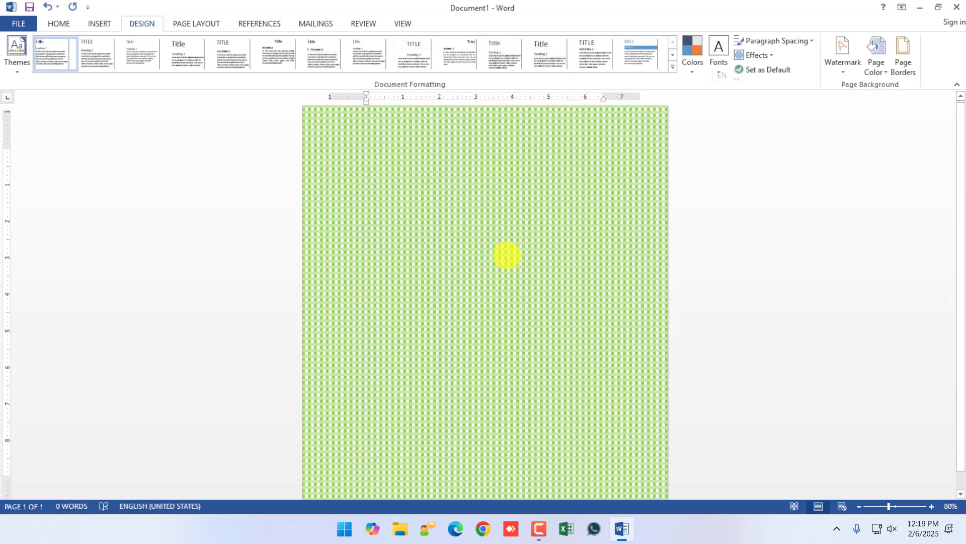
scroll(507, 255, up, 1)
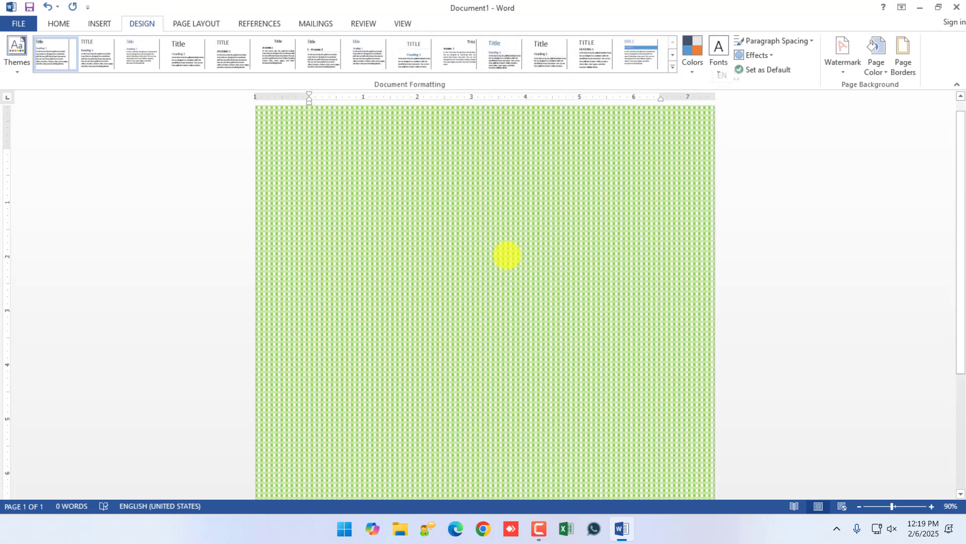
- Reopen the page background's fill effects, look through the gradient, texture and pattern options, and bring up the picture fill options
click(877, 61)
click(901, 212)
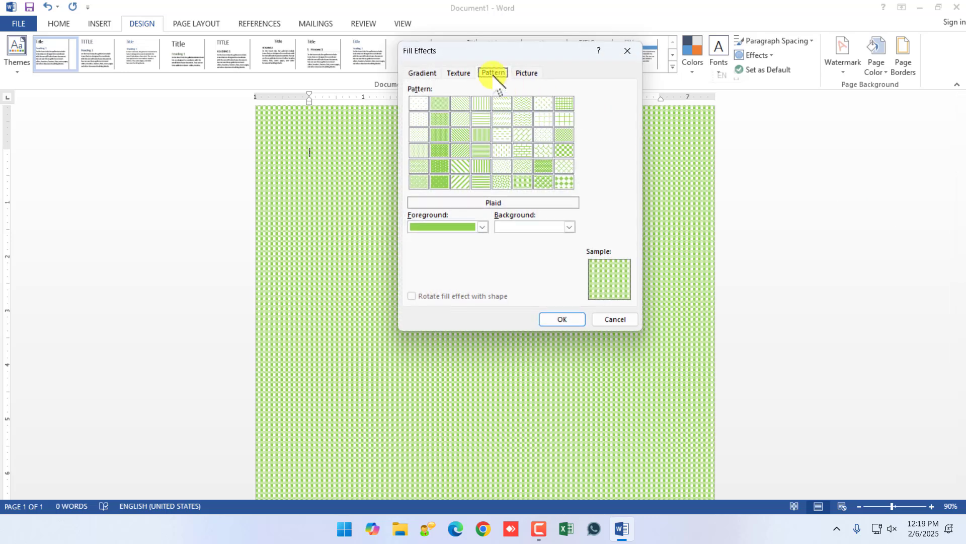
click(422, 73)
click(459, 73)
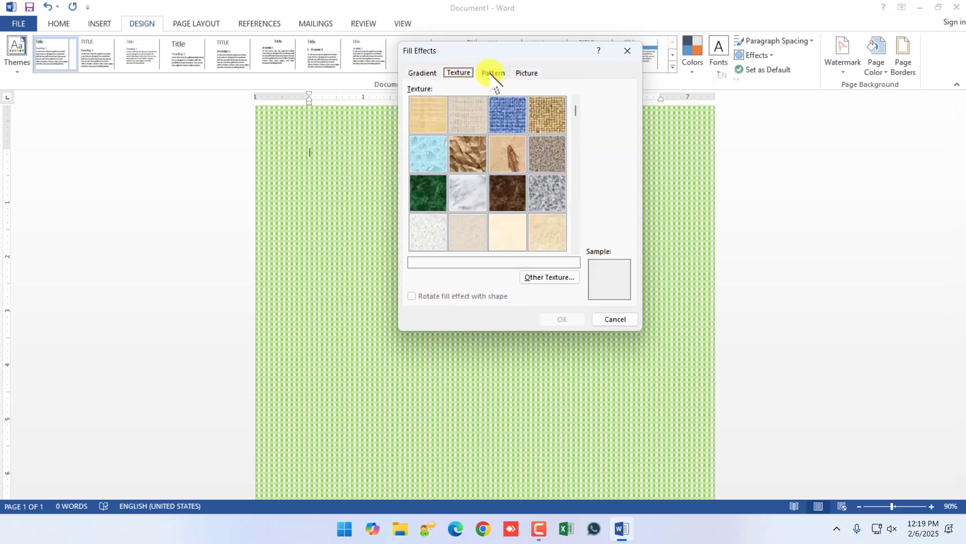
click(493, 73)
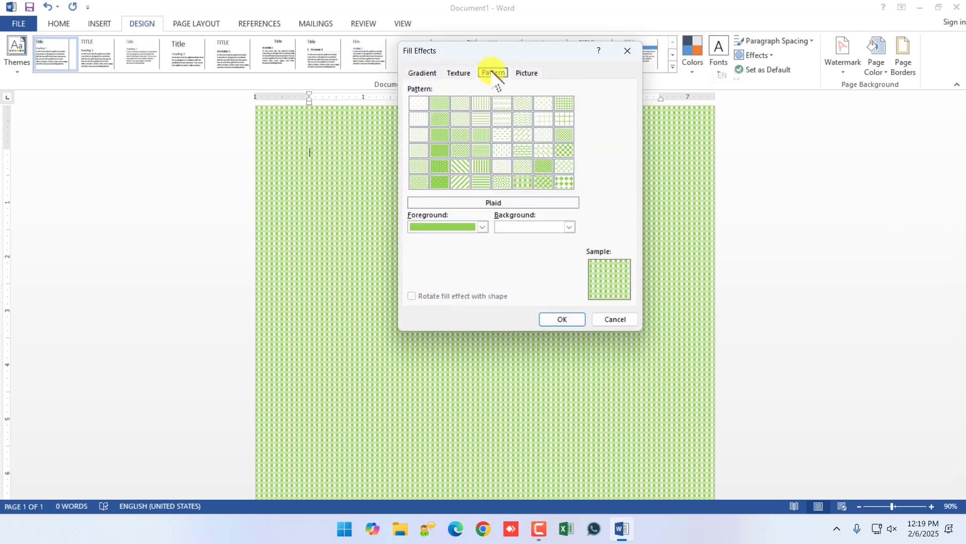
click(523, 74)
- Switch to Chrome, open Google and search for "invitation card background hd"
click(484, 529)
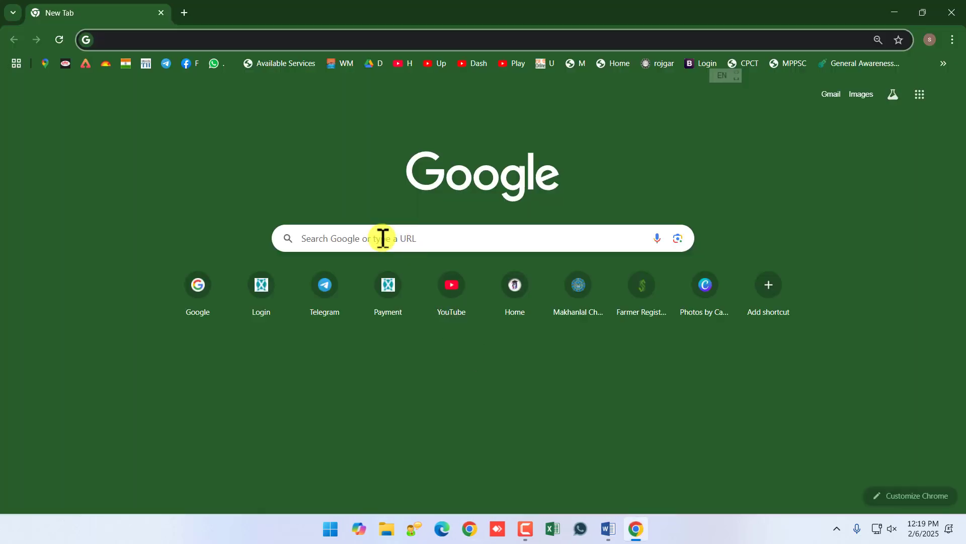
click(188, 302)
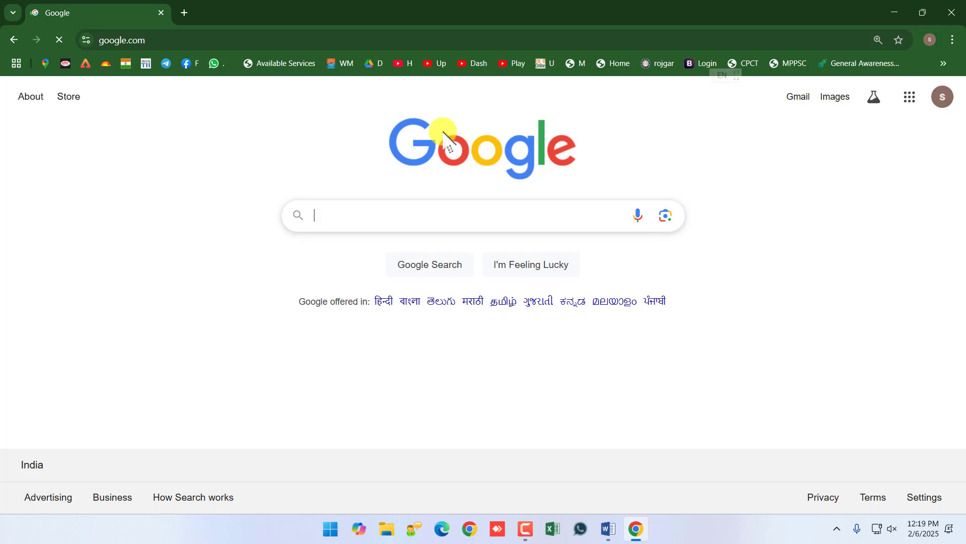
text(invi)
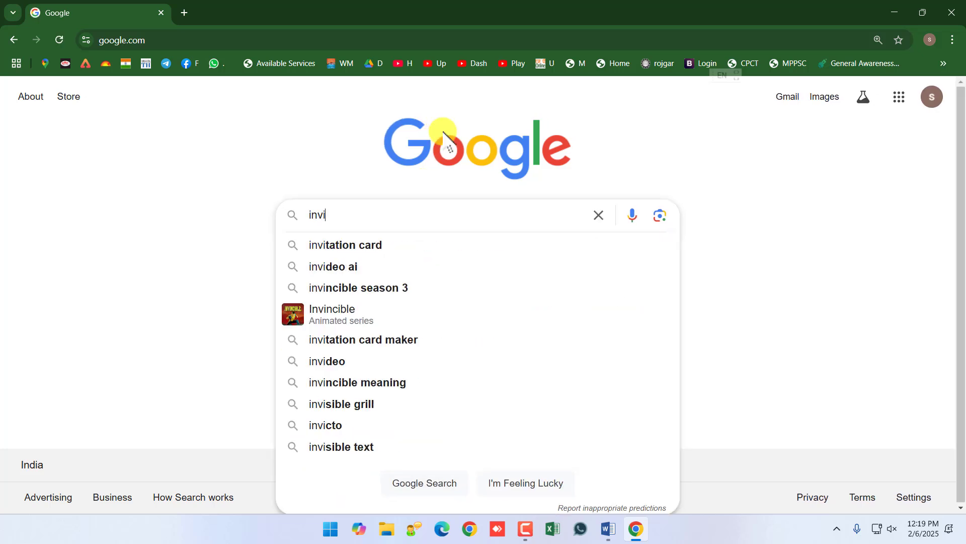
text(tation ca)
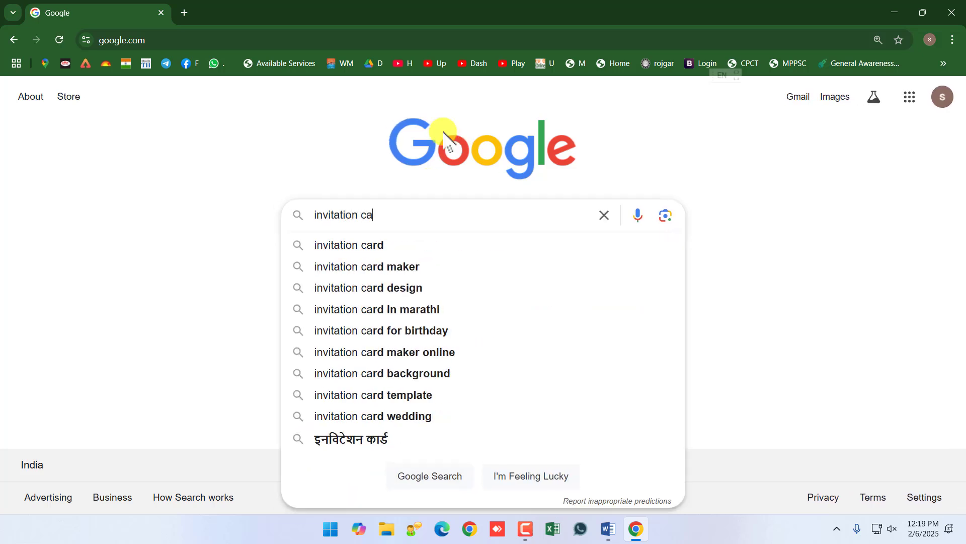
text(rd background)
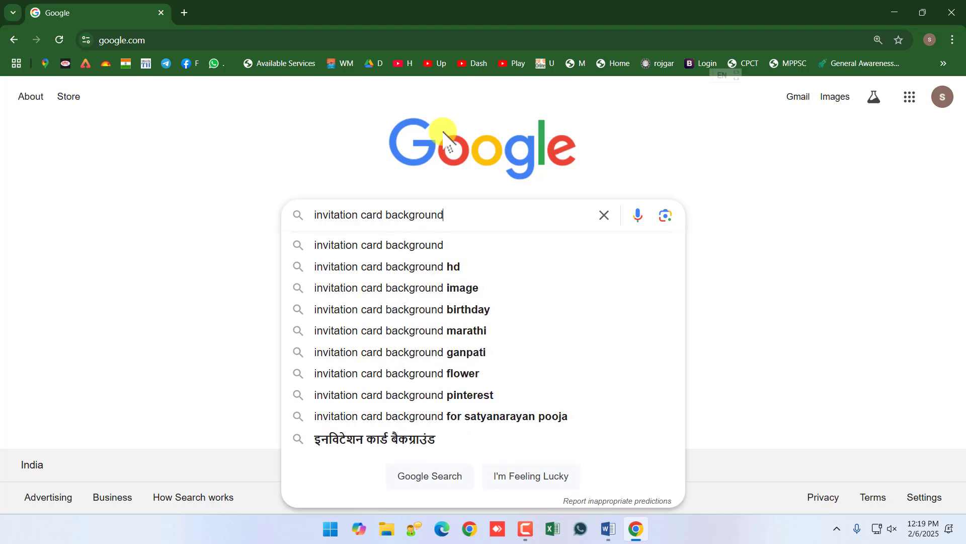
key(Down)
key(Down)
key(Return)
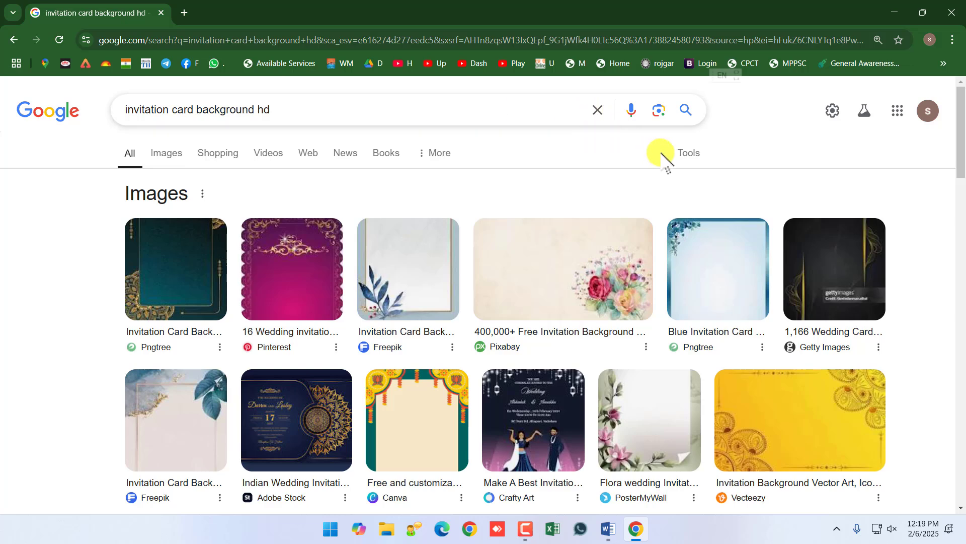
- Show the image results and filter them to Large size
click(171, 155)
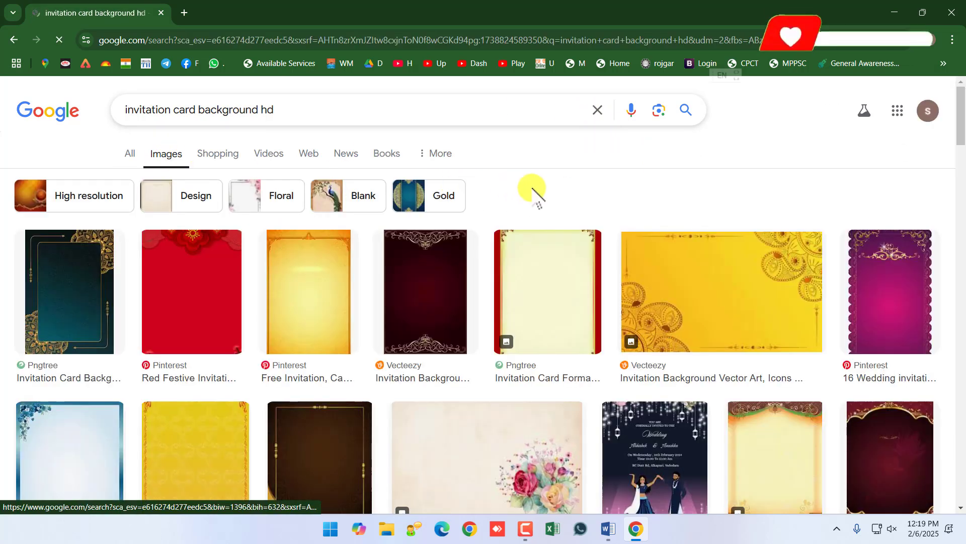
click(578, 156)
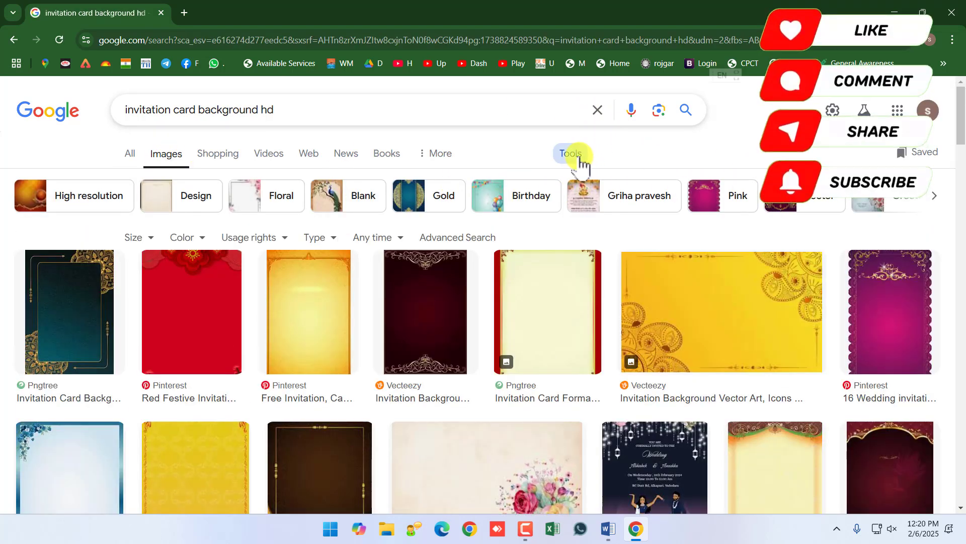
click(135, 239)
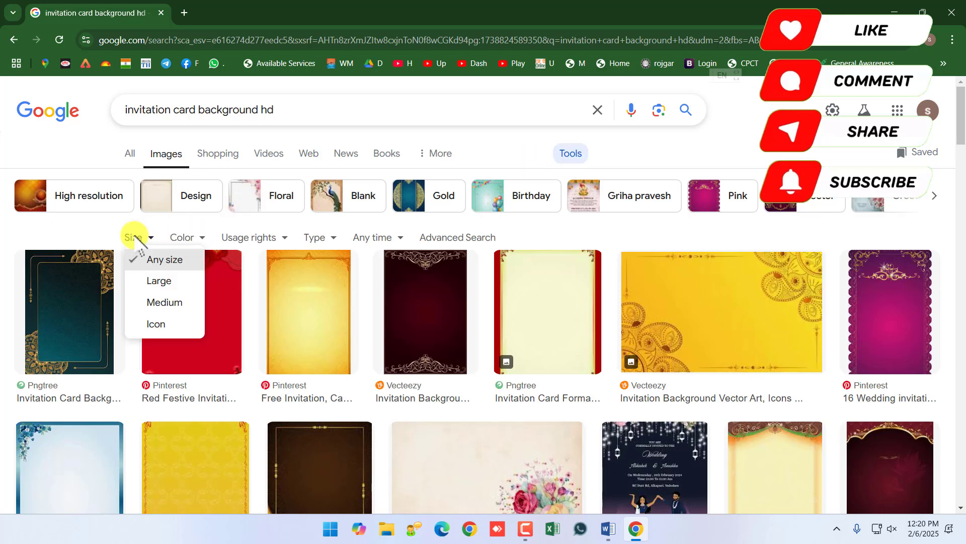
click(157, 280)
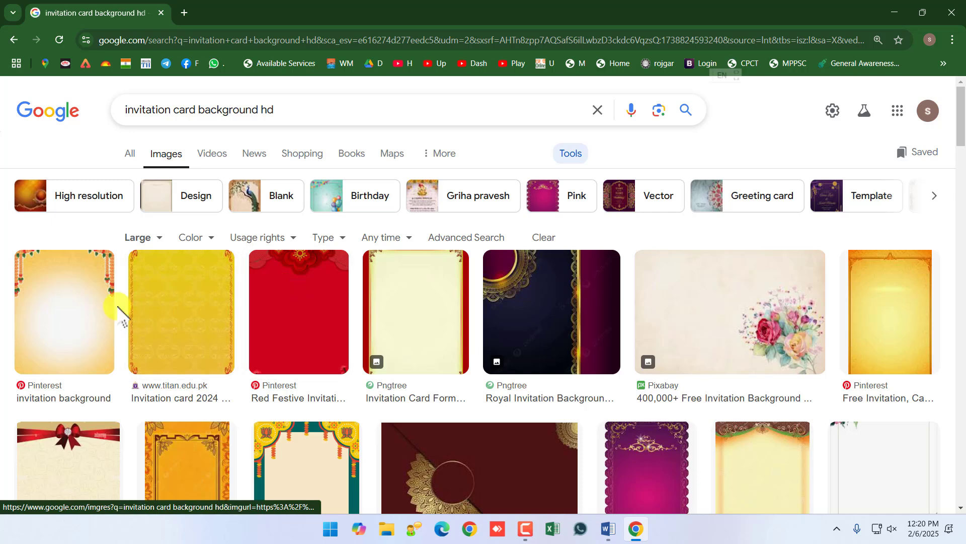
- Save the first result, the orange floral-bordered invitation background, as bg in Downloads, replacing the existing file
click(66, 305)
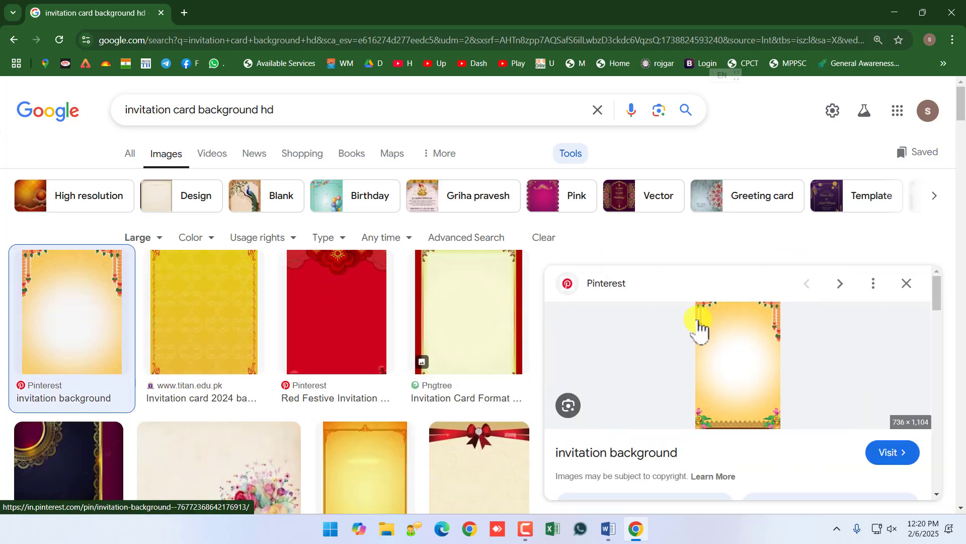
right_click(746, 372)
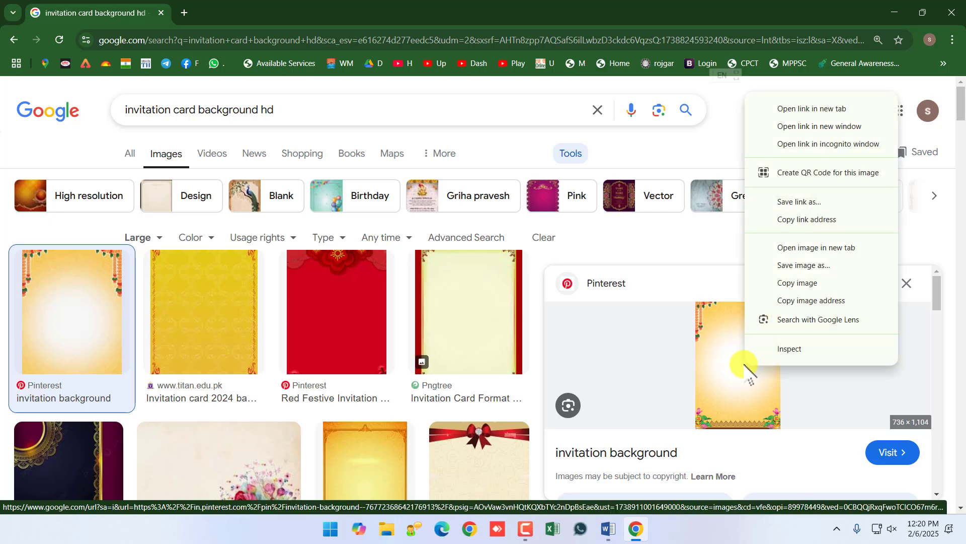
click(800, 267)
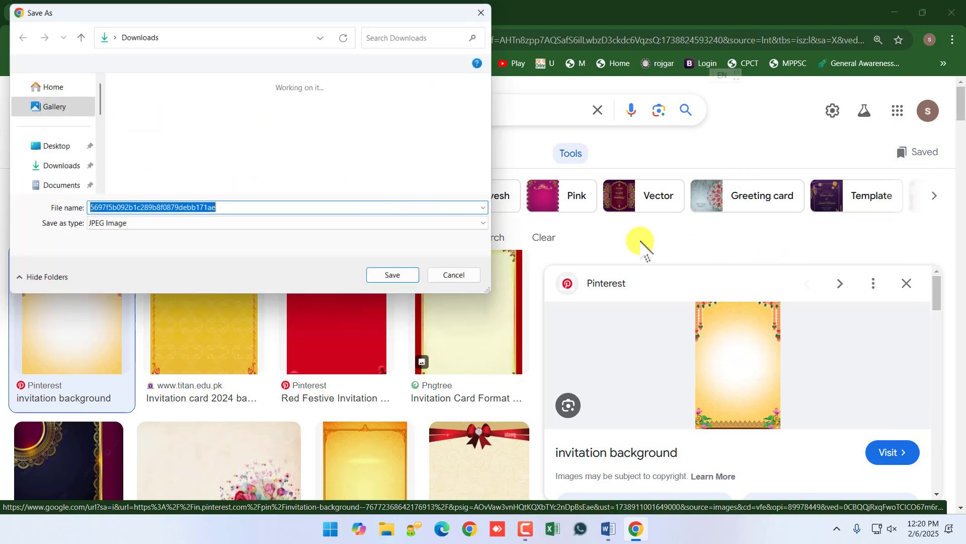
text(bg)
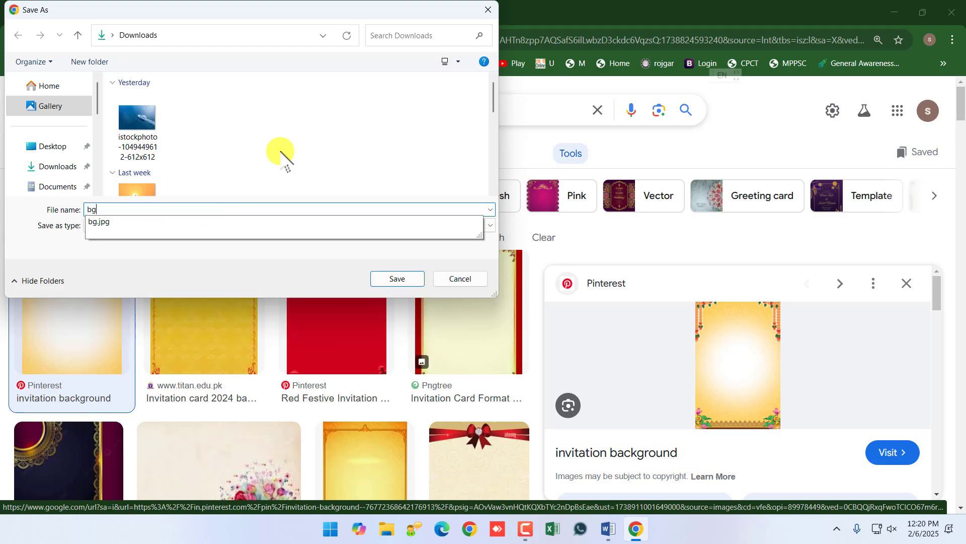
key(Return)
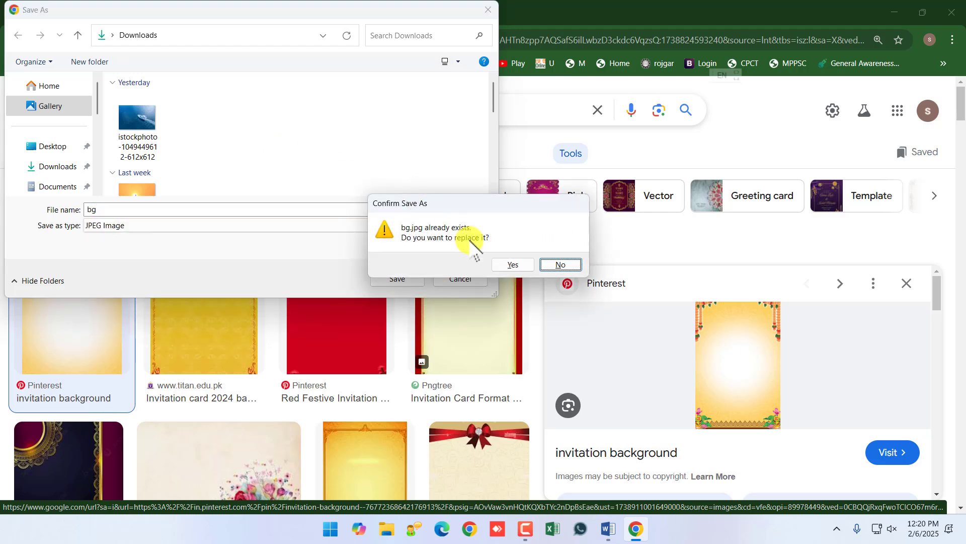
click(518, 265)
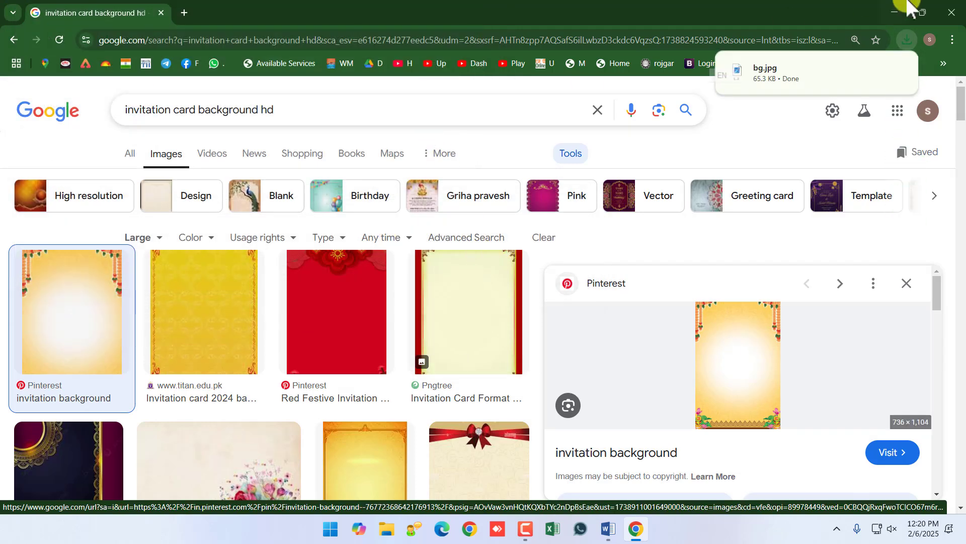
- Switch back to Word and apply the bg picture from Downloads as the page background's picture fill
click(900, 11)
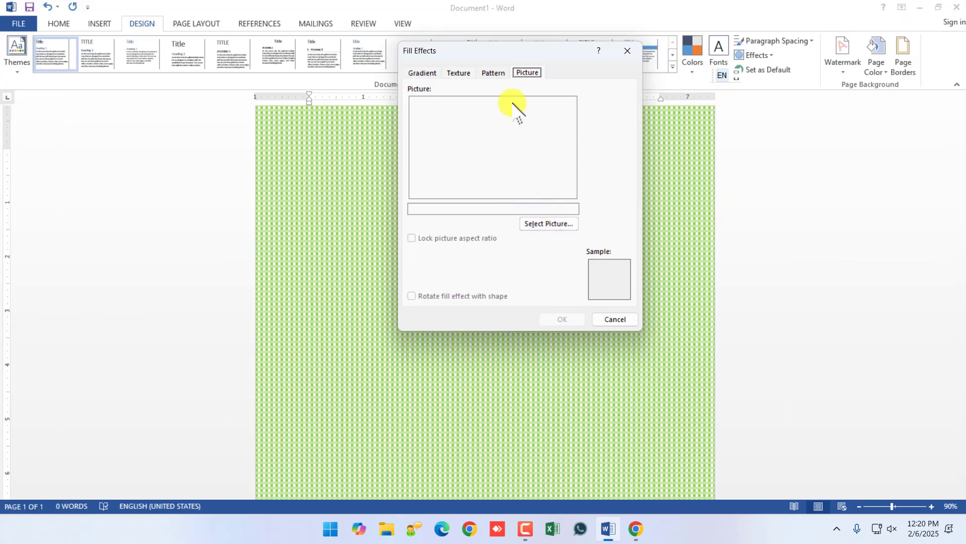
click(564, 227)
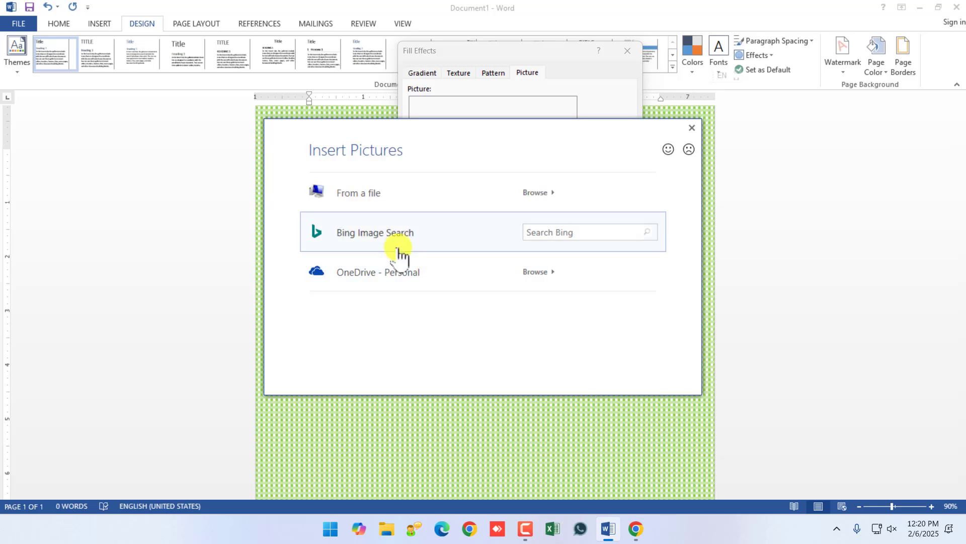
click(347, 199)
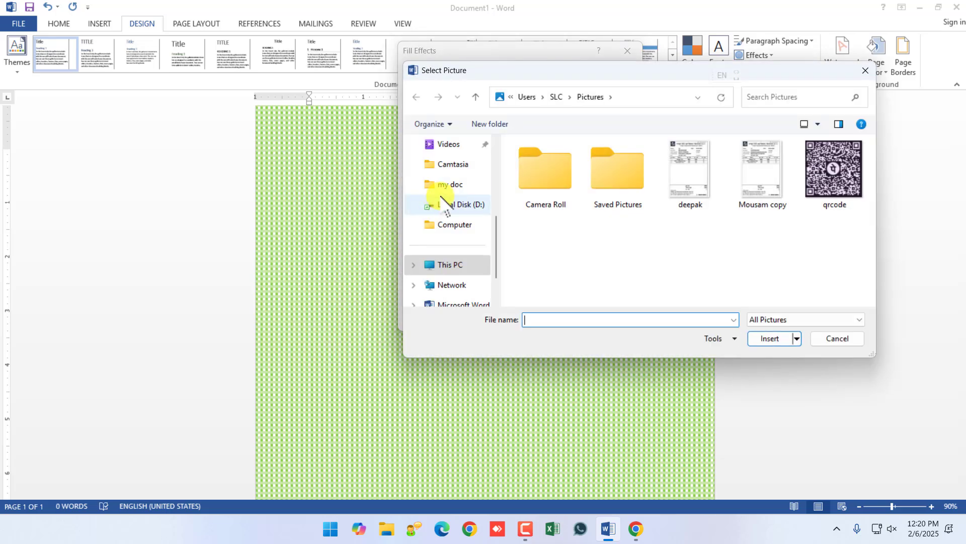
scroll(443, 240, up, 3)
click(456, 229)
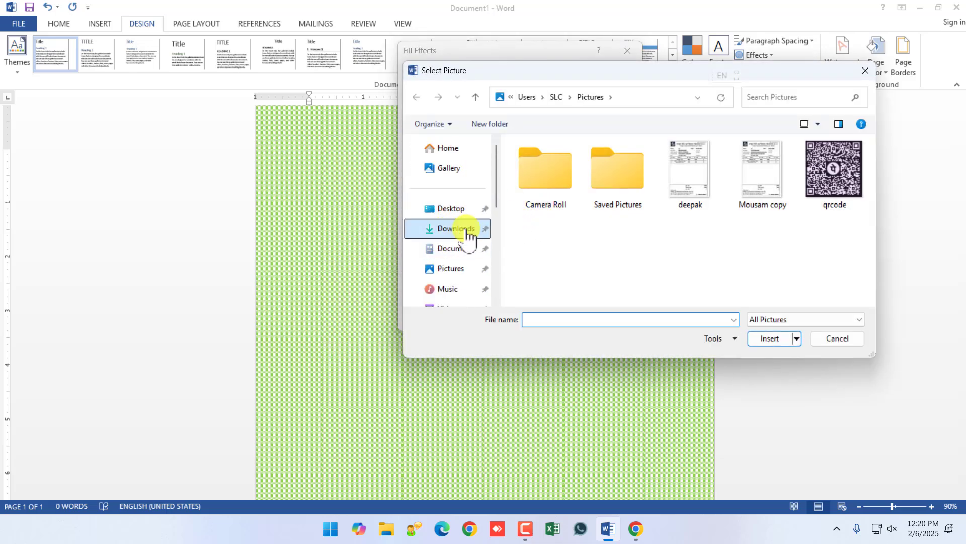
double_click(548, 186)
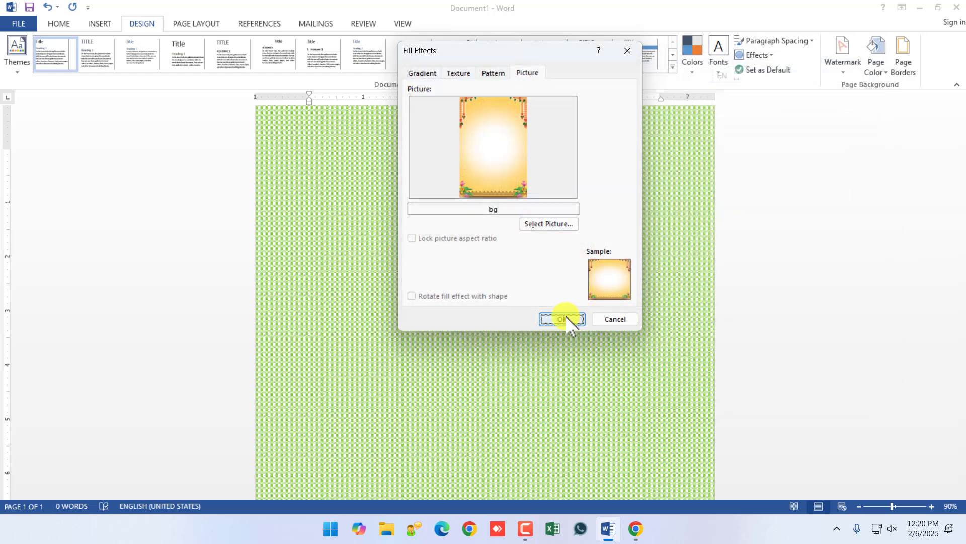
click(563, 316)
scroll(565, 316, down, 6)
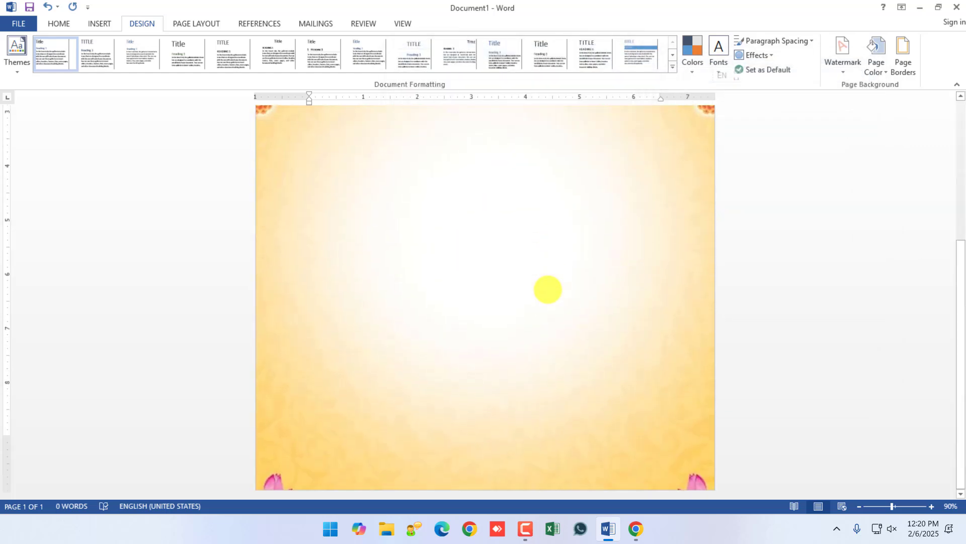
scroll(530, 272, up, 6)
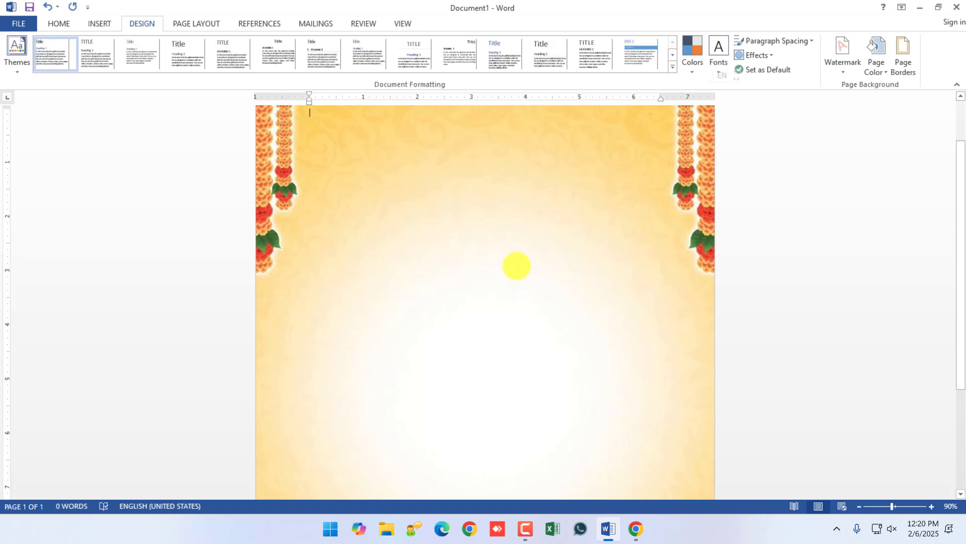
scroll(579, 222, up, 2)
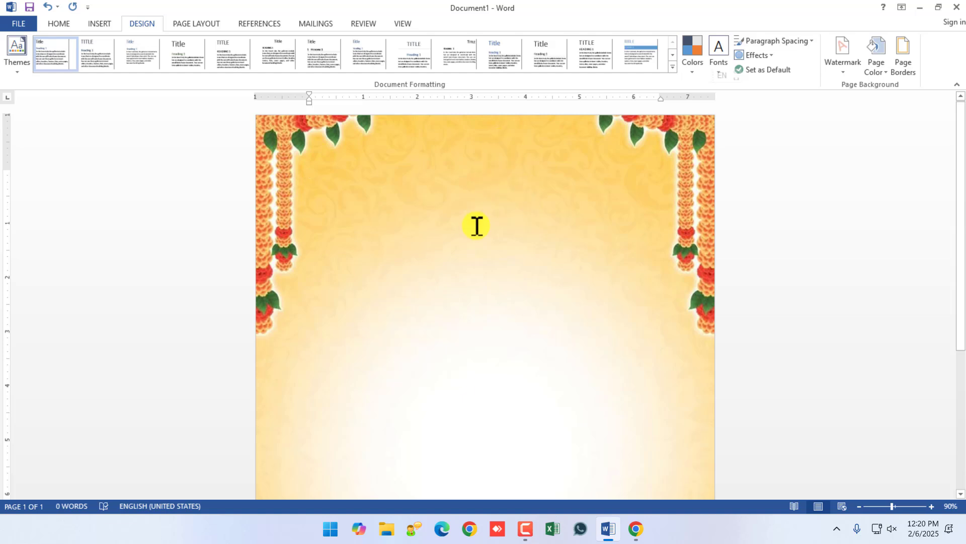
- Reopen the page background's fill effects and review the gradient, texture and picture options without changing the background
click(876, 50)
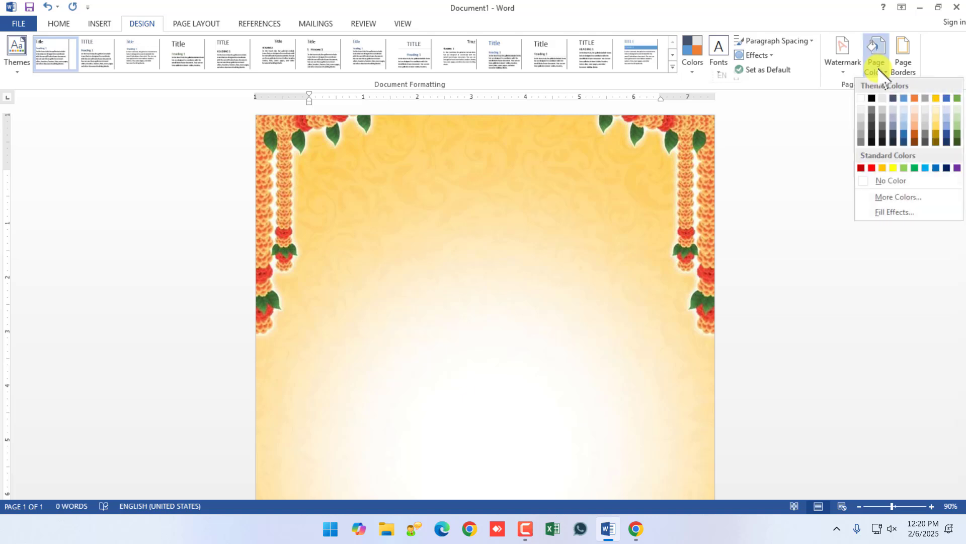
click(894, 213)
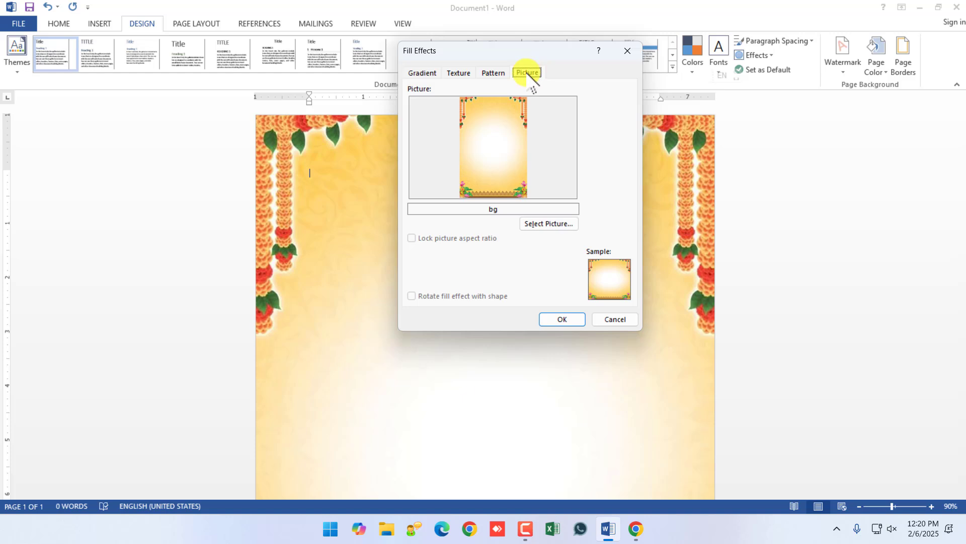
click(427, 75)
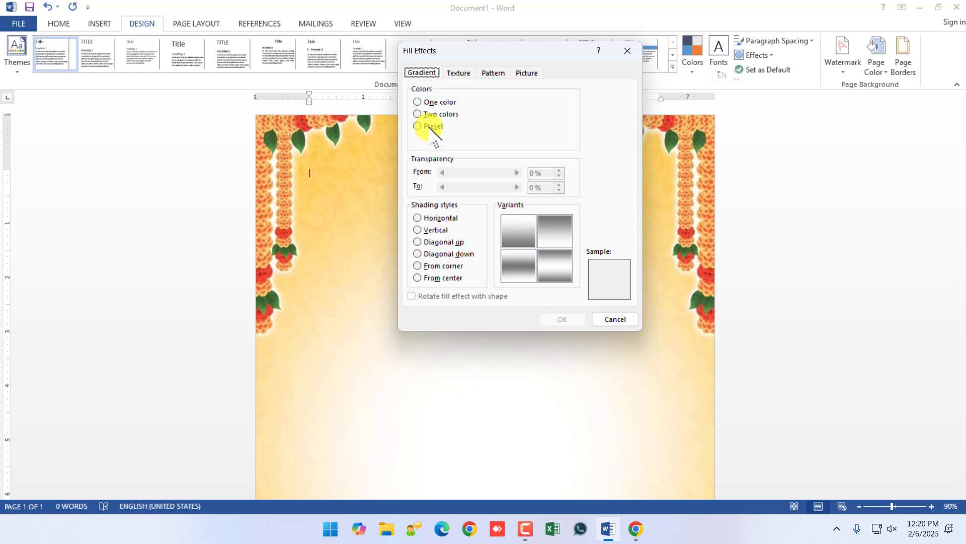
click(458, 73)
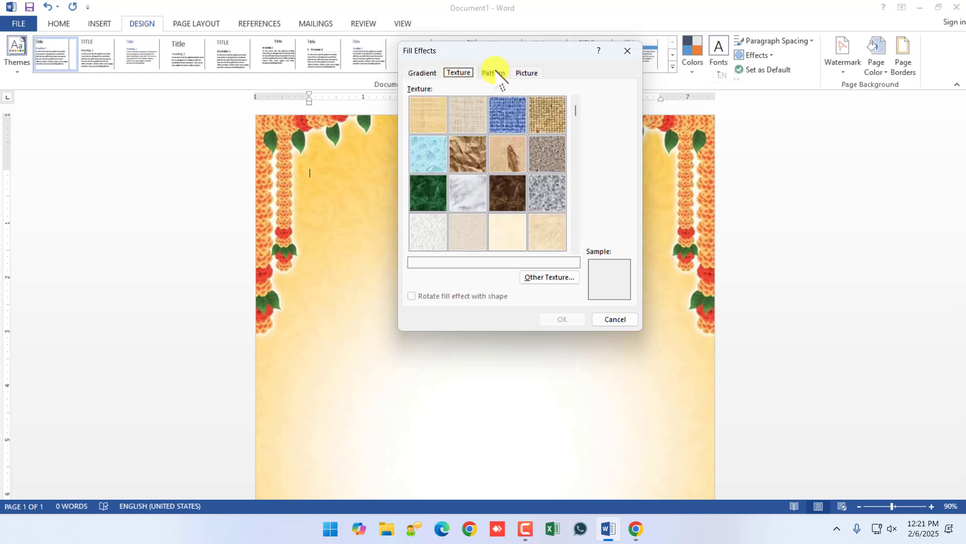
click(527, 74)
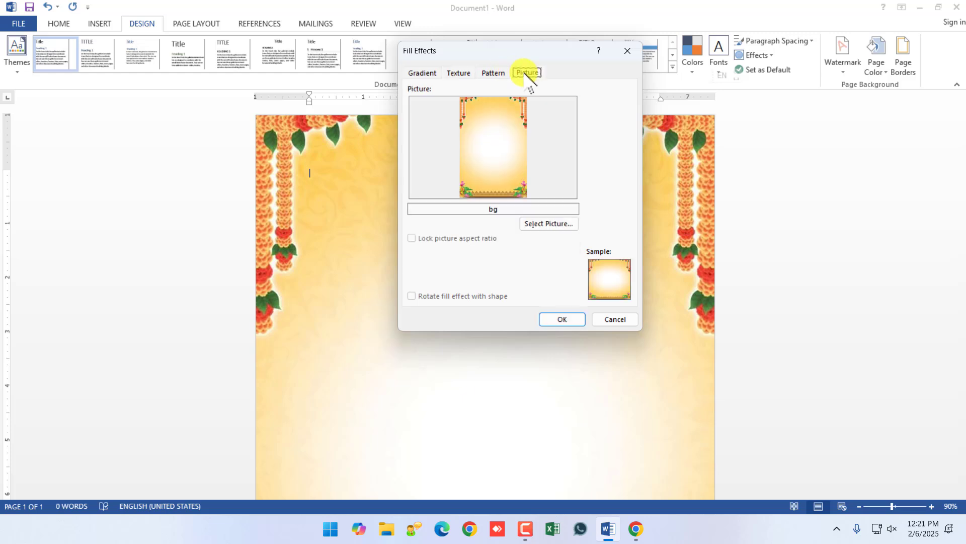
click(623, 323)
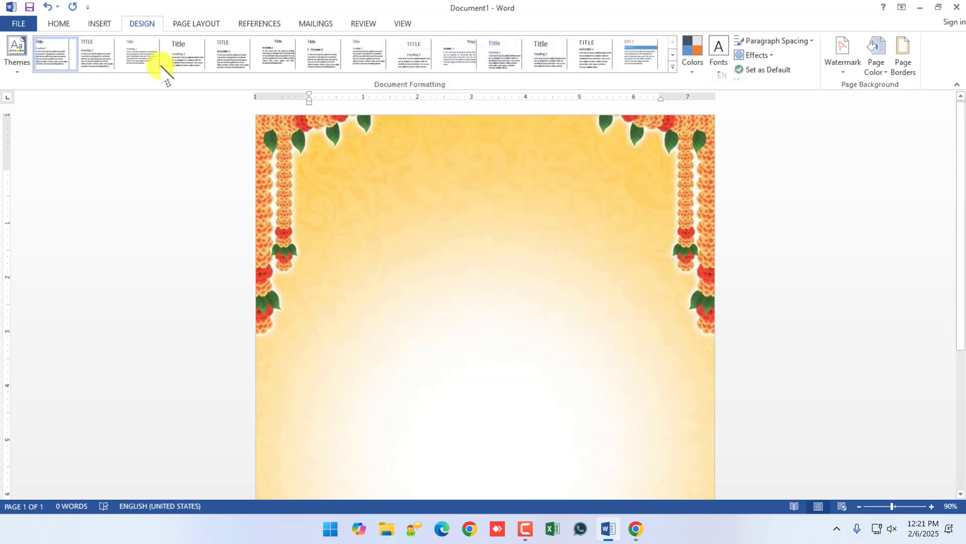
click(101, 24)
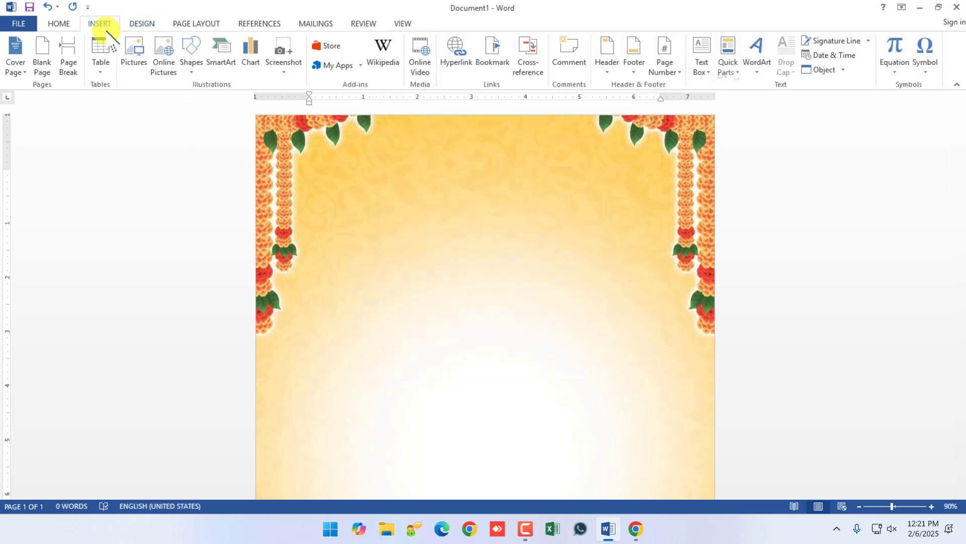
click(191, 63)
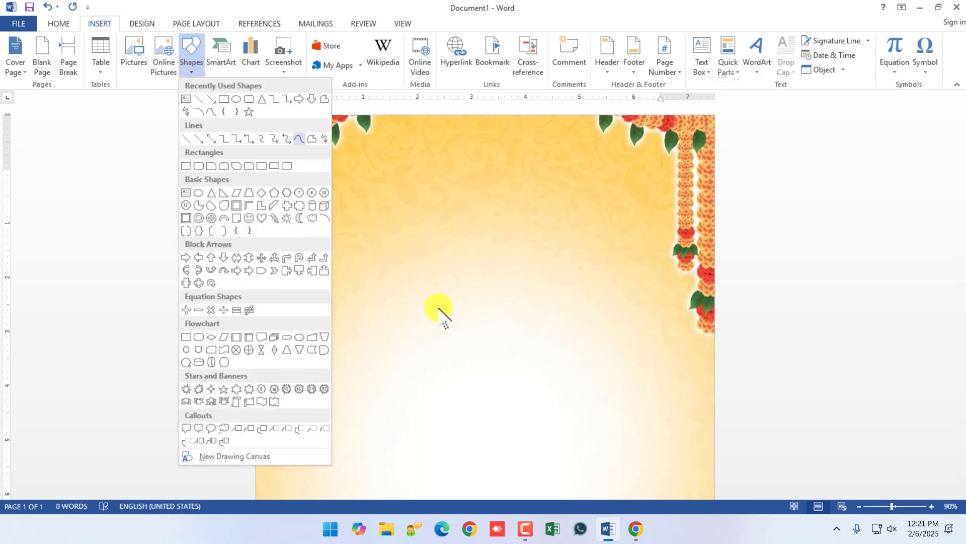
click(599, 382)
scroll(604, 347, down, 5)
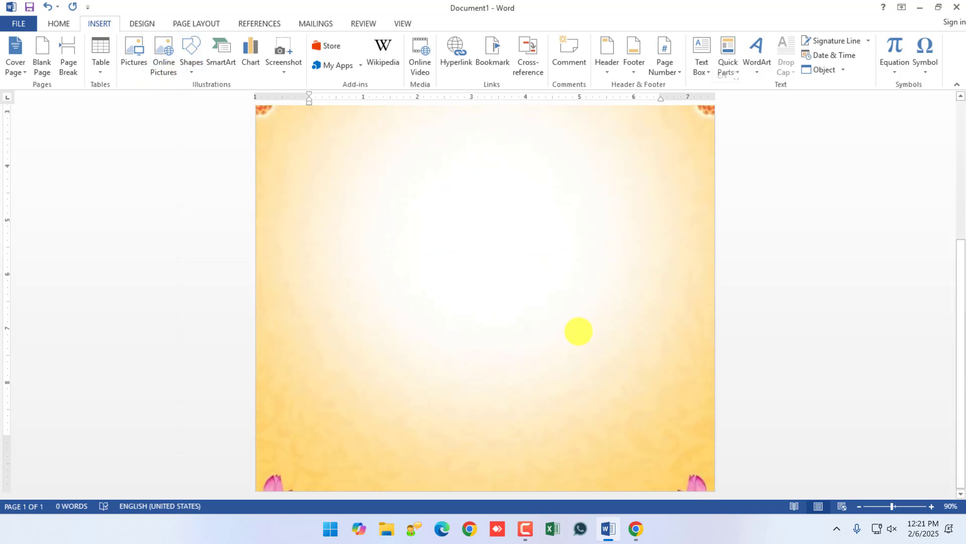
scroll(576, 327, up, 5)
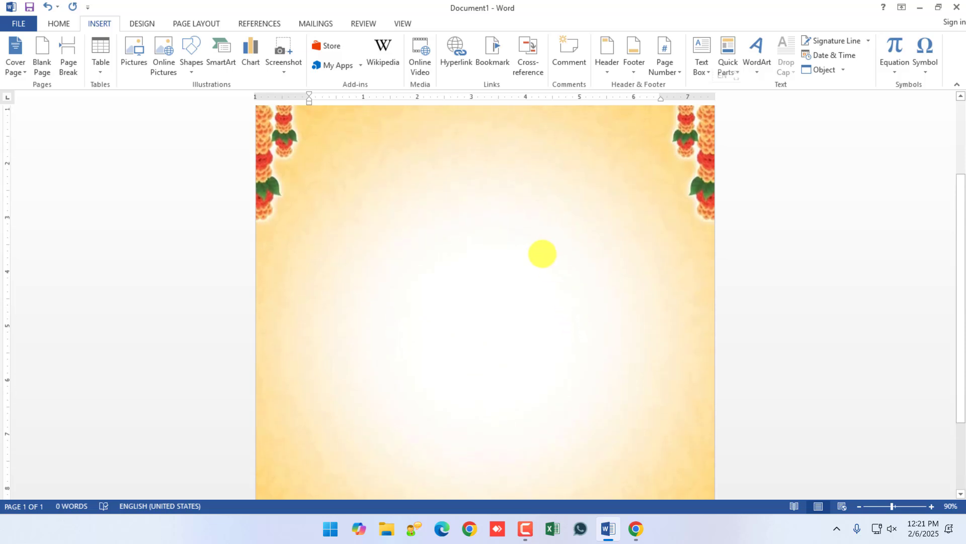
scroll(554, 237, up, 3)
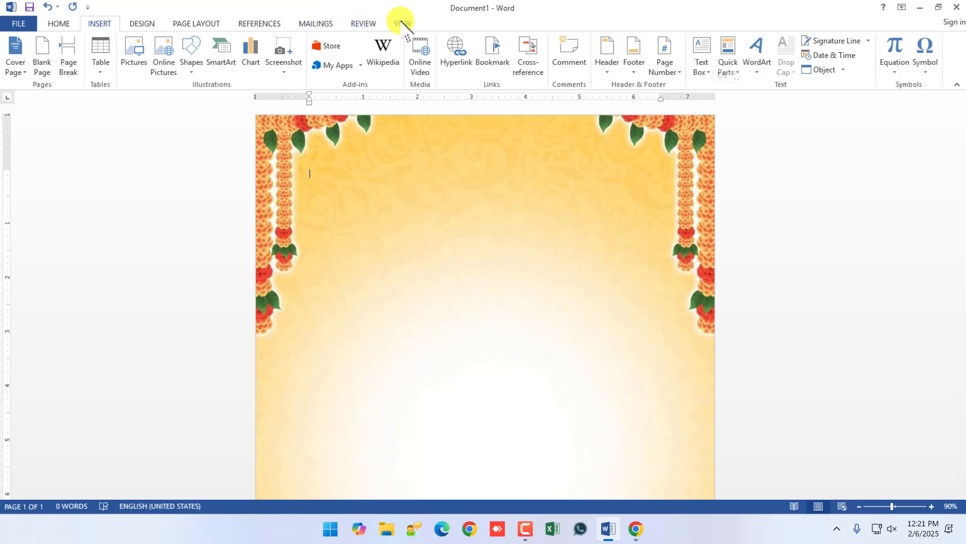
- Start a mail merge with Letters as the document type, and bring up the review commands
click(364, 24)
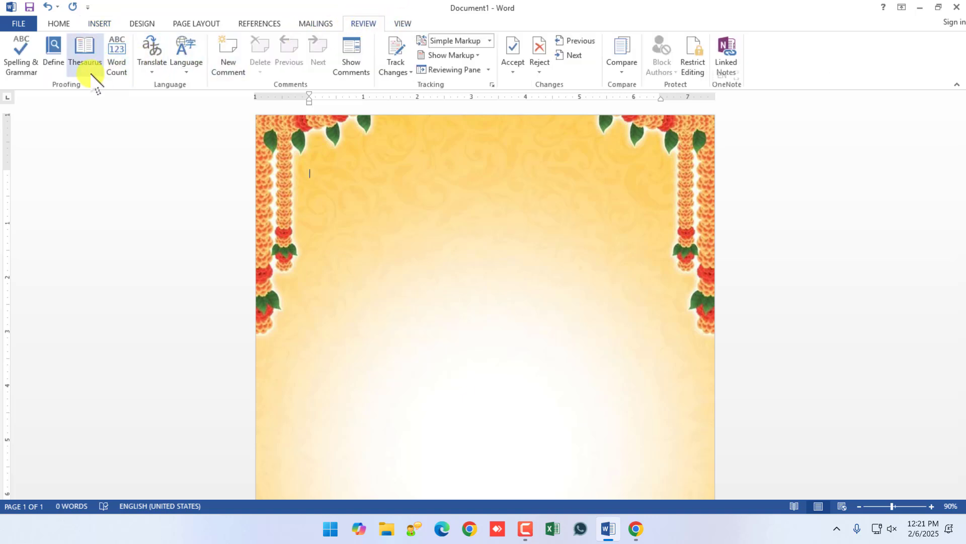
click(322, 22)
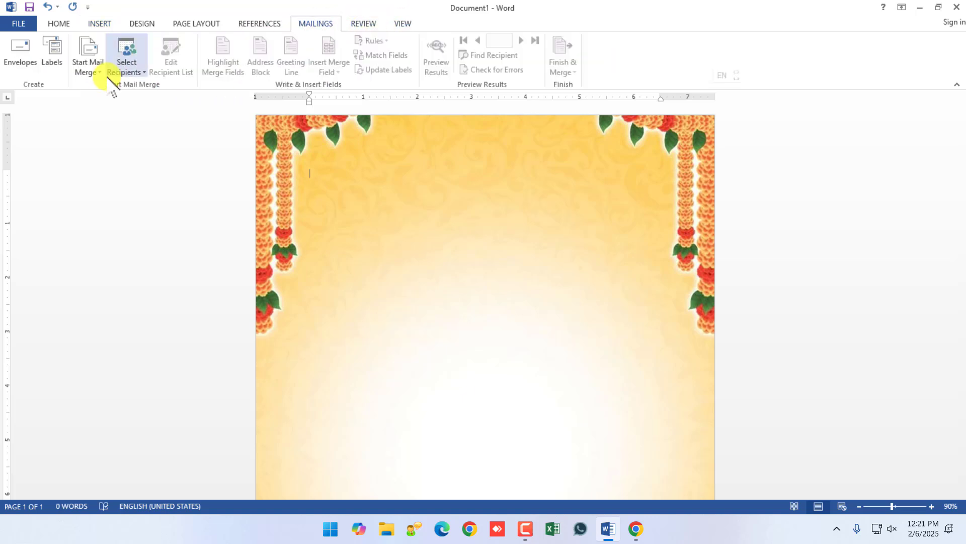
click(87, 71)
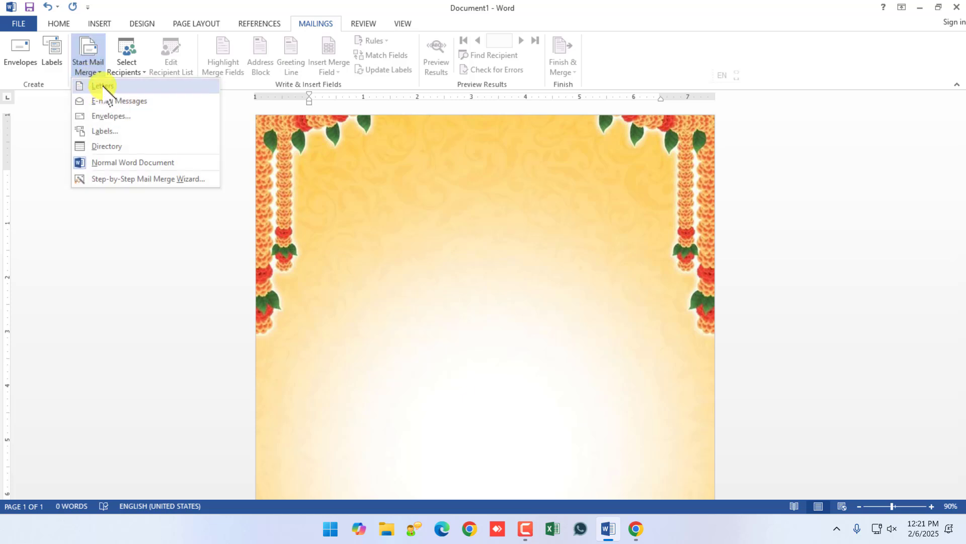
click(101, 86)
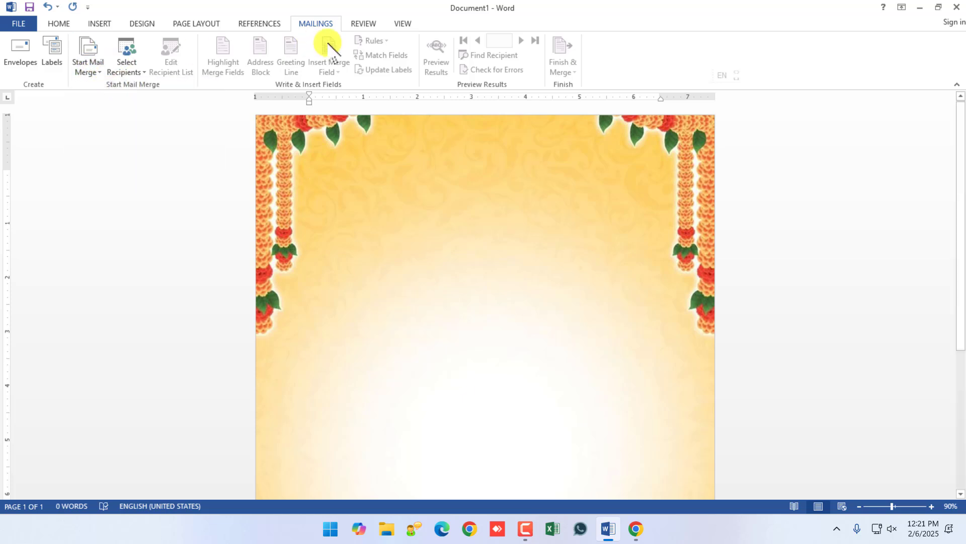
click(364, 24)
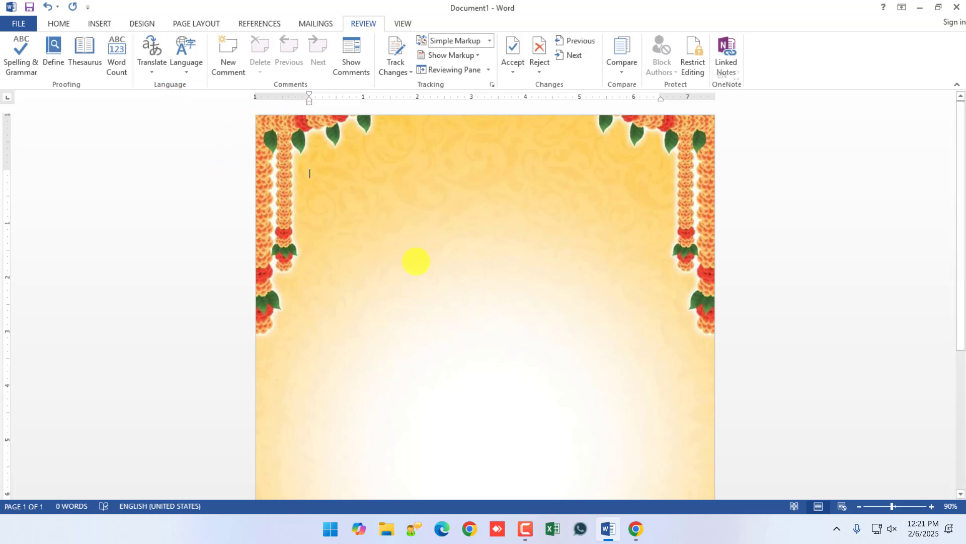
- Create a new blank document and fill it with sample paragraphs using =rand()
key(ctrl+n)
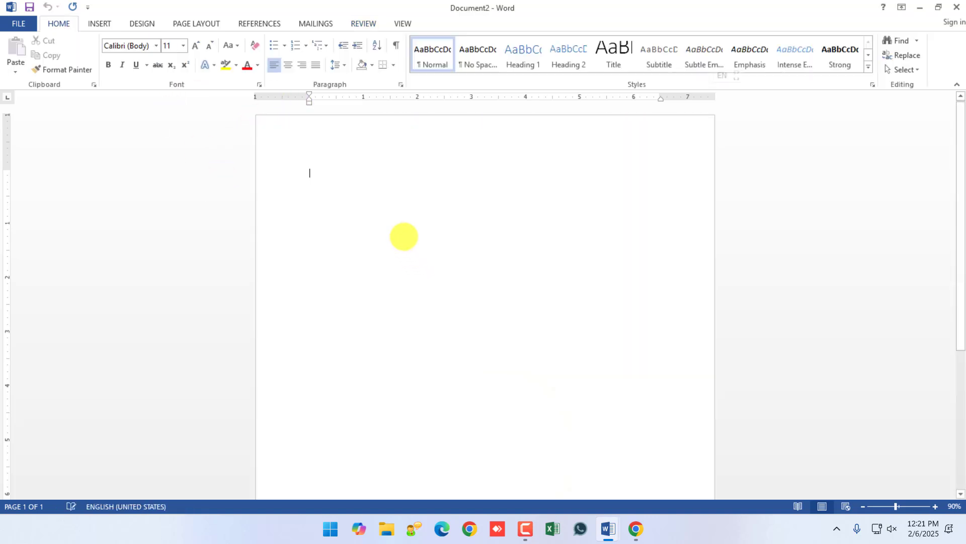
ctrl+scroll(354, 202, up, 5)
text(=ra)
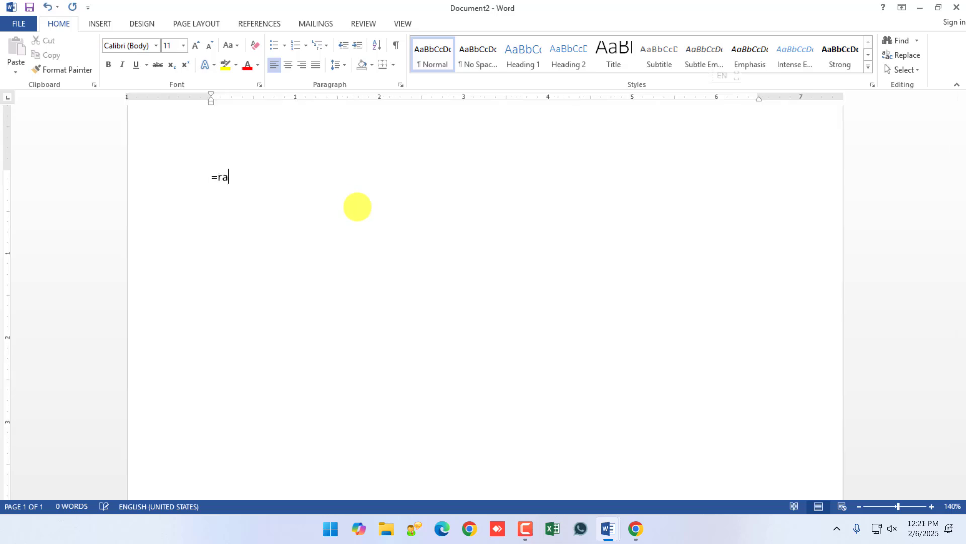
text(nd())
key(Return)
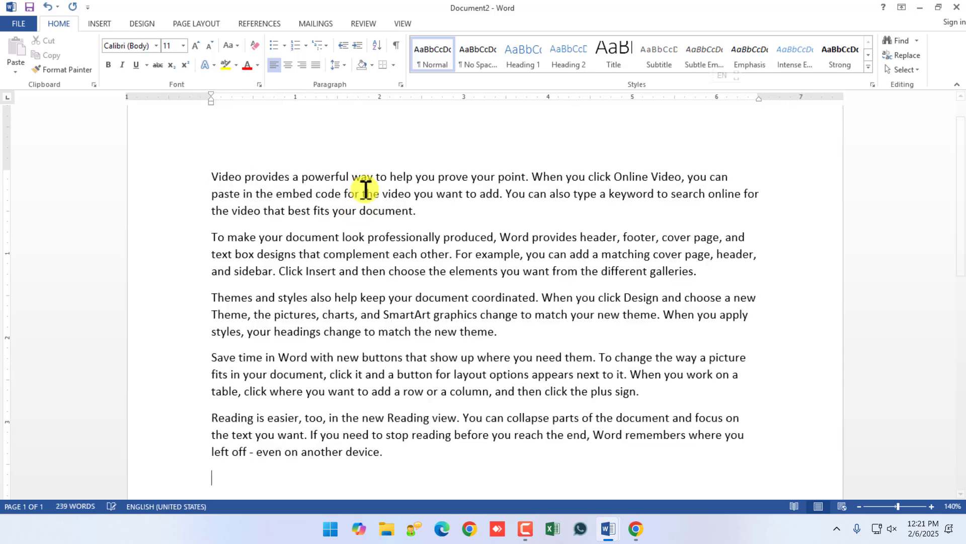
- Enlarge all of the sample text to 14 pt
key(ctrl+a)
key(ctrl+shift+period)
key(ctrl+shift+period)
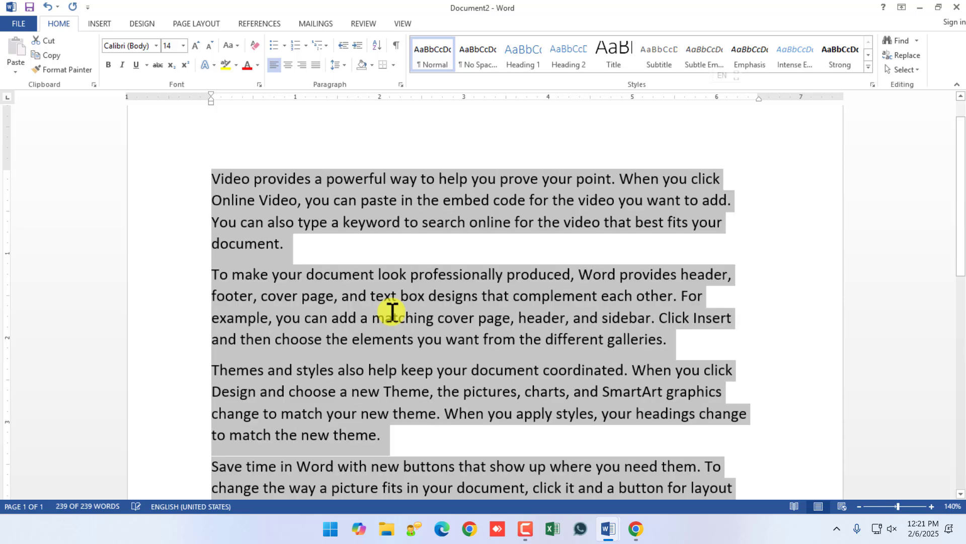
click(398, 317)
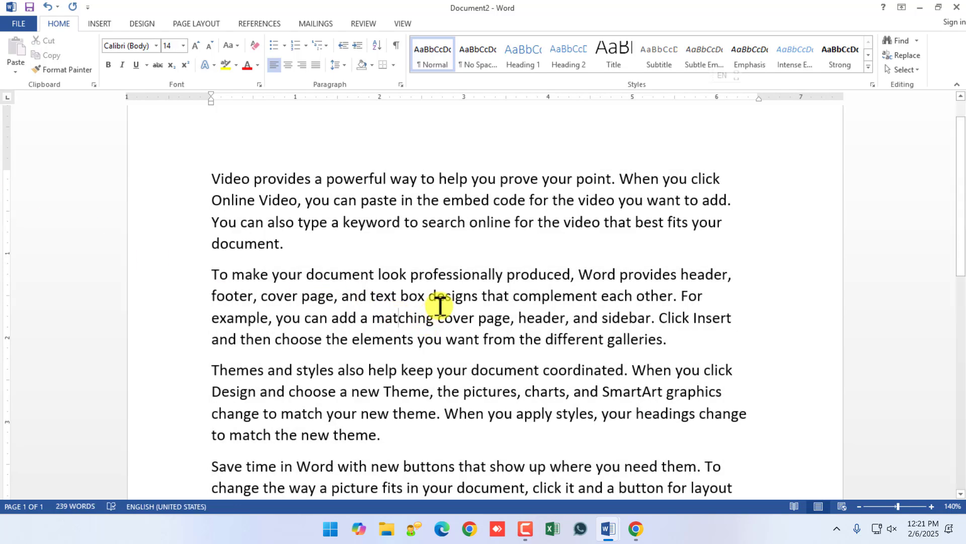
- Introduce a spelling mistake in the second paragraph by changing "professionally" to "profissionally"
click(446, 275)
key(BackSpace)
text(i)
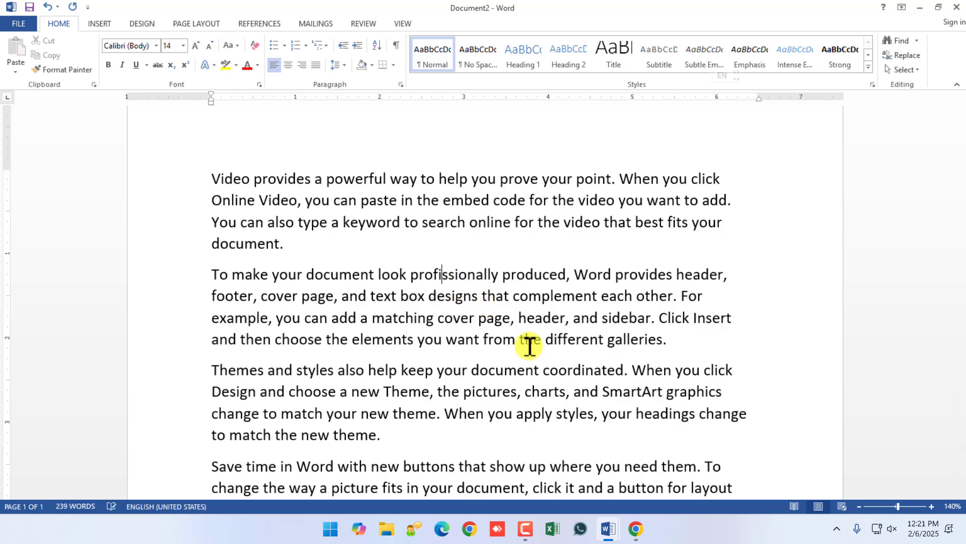
click(513, 356)
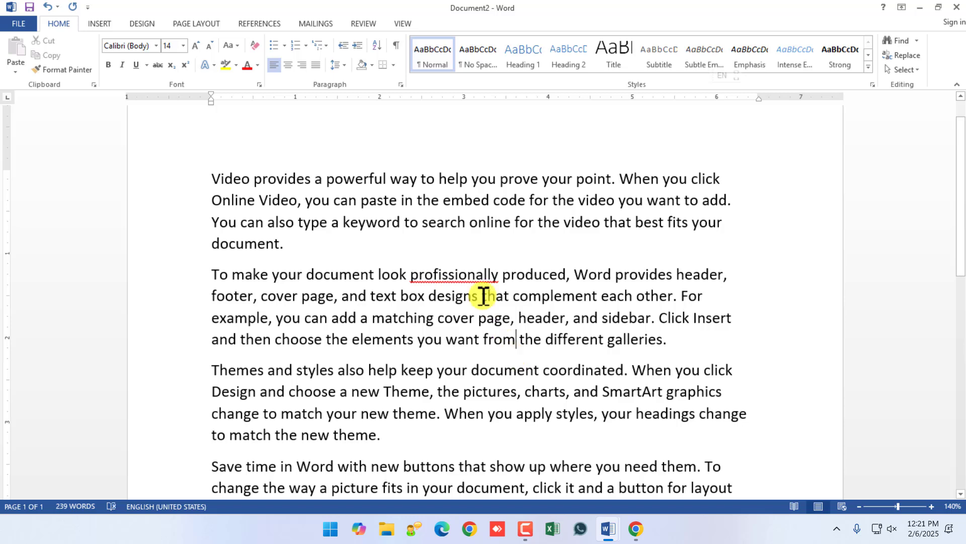
- Examine the misspelled word "profissionally" in the second paragraph at a larger zoom
scroll(479, 279, up, 3)
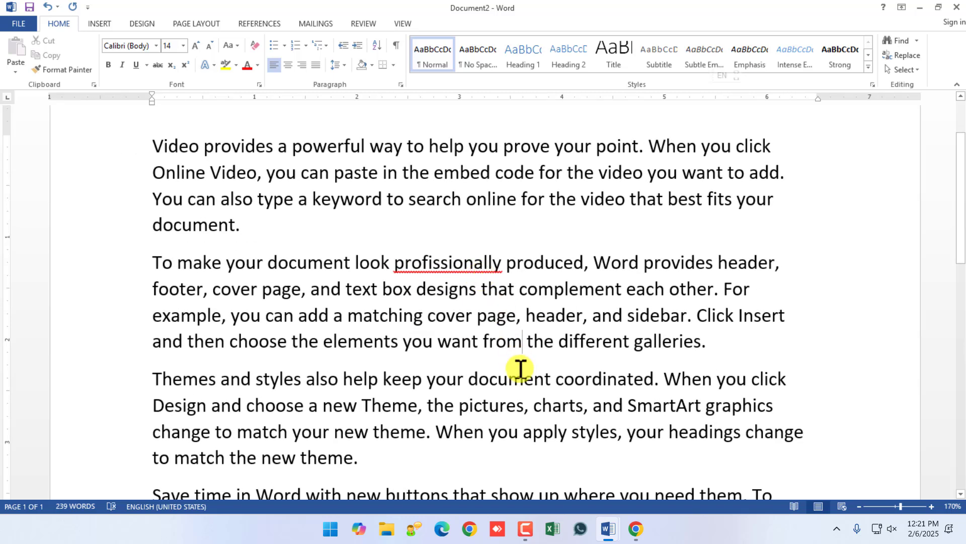
scroll(523, 362, up, 2)
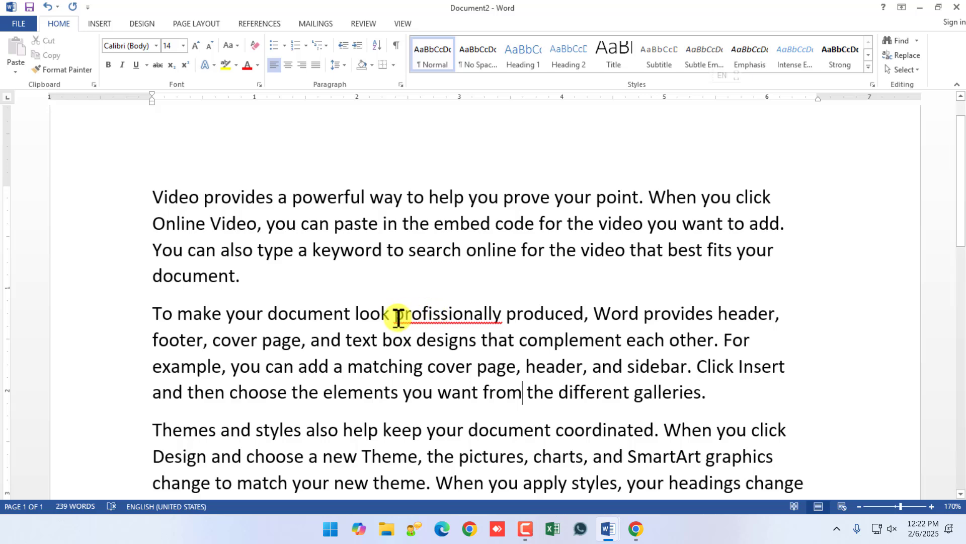
drag(398, 318, 509, 318)
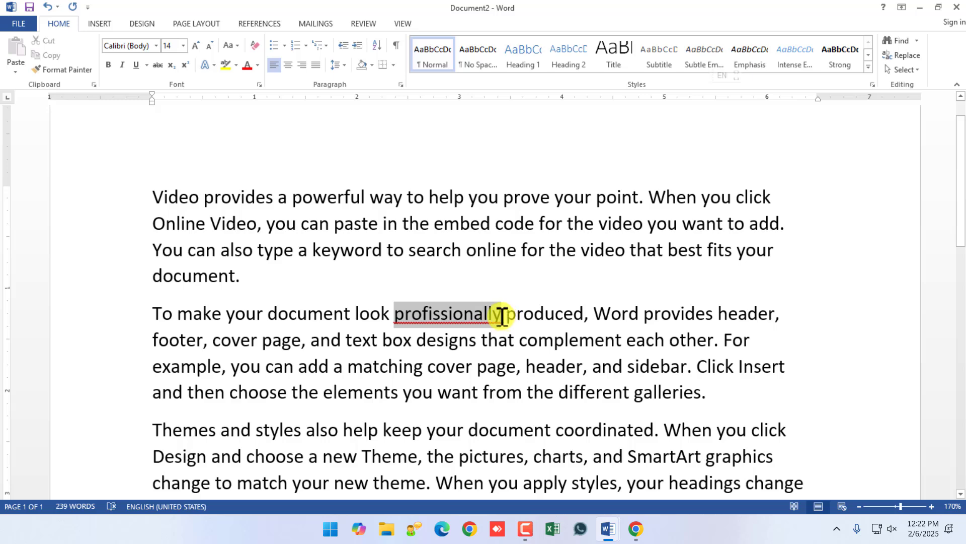
click(473, 314)
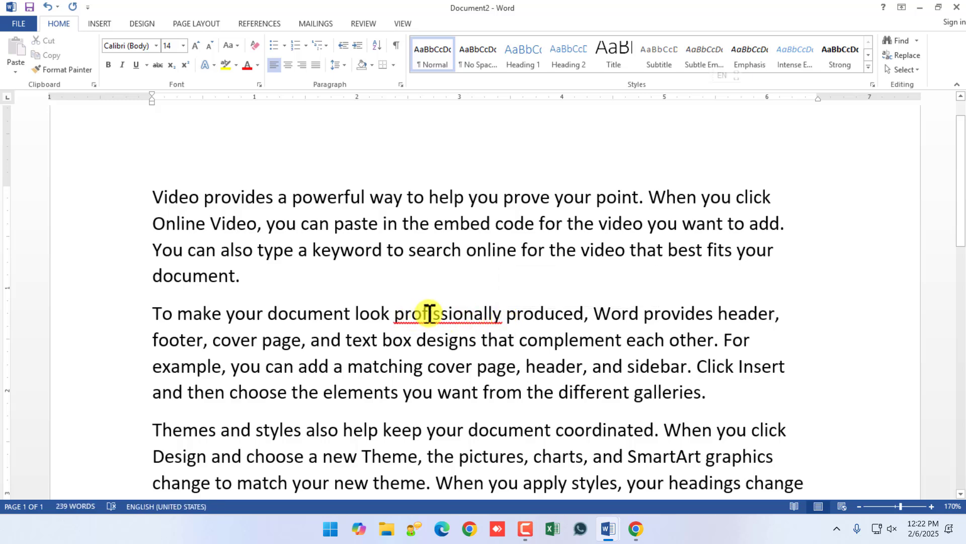
- Introduce two more mistakes in the second paragraph by changing "matching" to "metching" and "complement" to "compliment"
scroll(450, 317, down, 1)
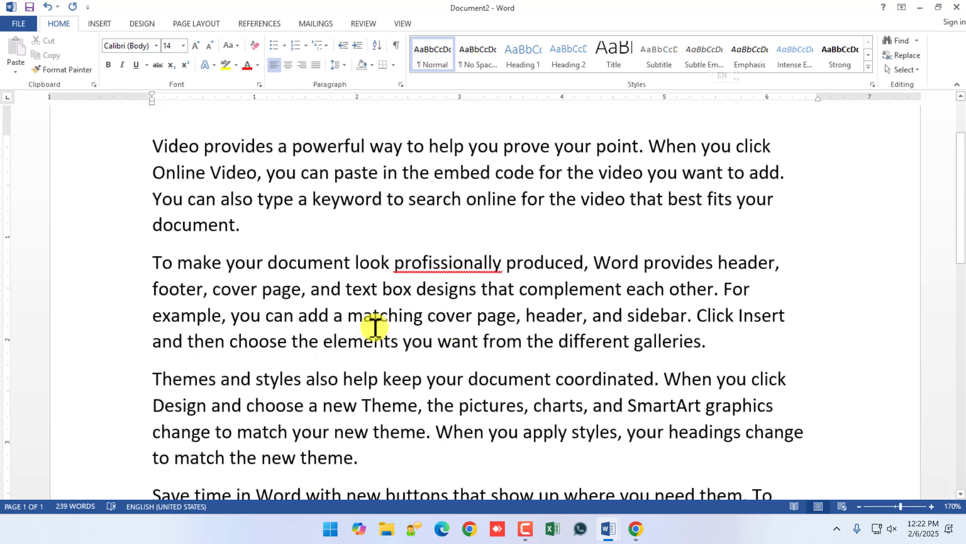
drag(368, 320, 359, 320)
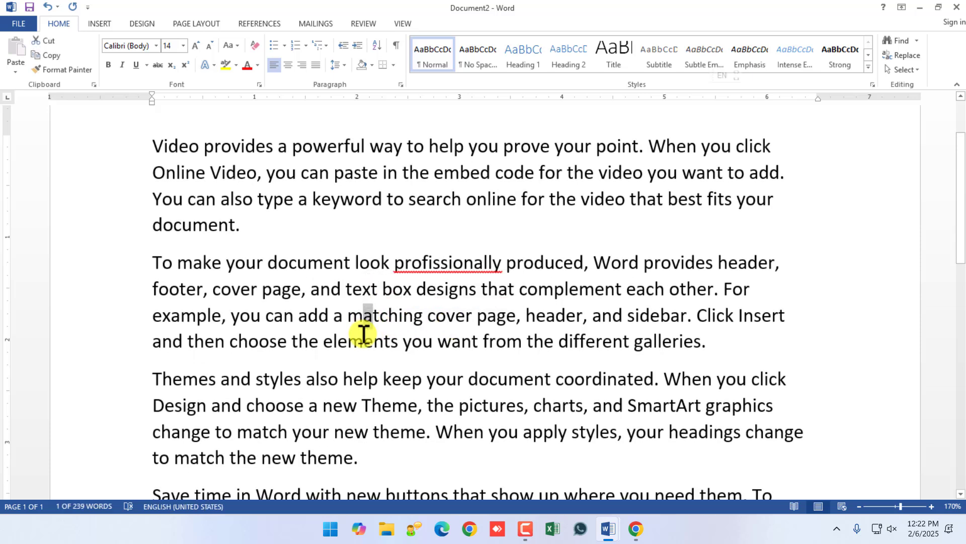
text(e)
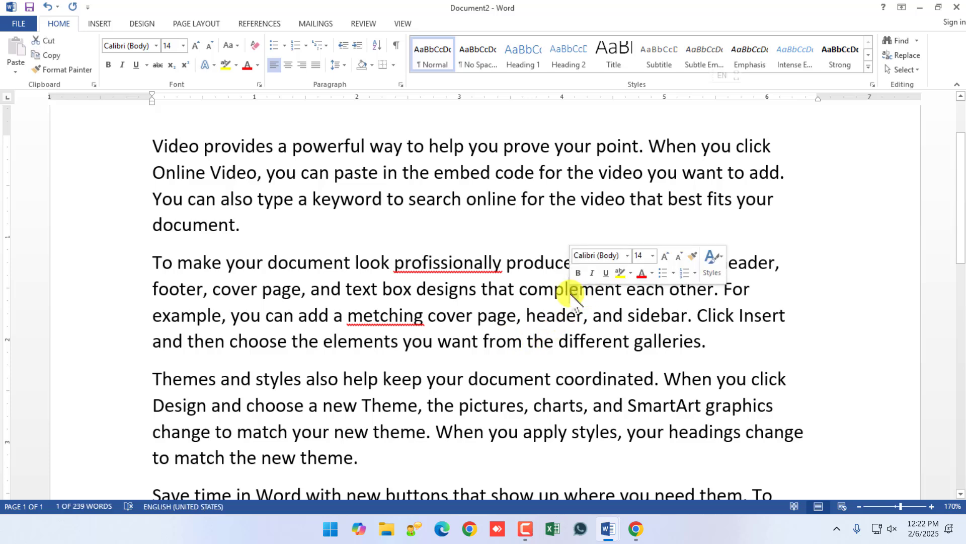
text(i)
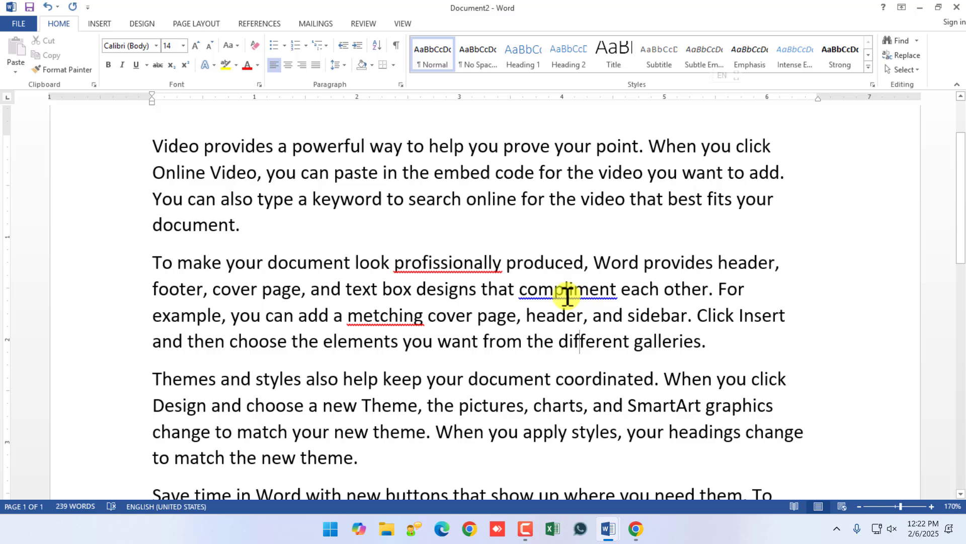
- Misspell the first word of the third paragraph by changing "Themes" to "Thimes"
scroll(553, 297, down, 1)
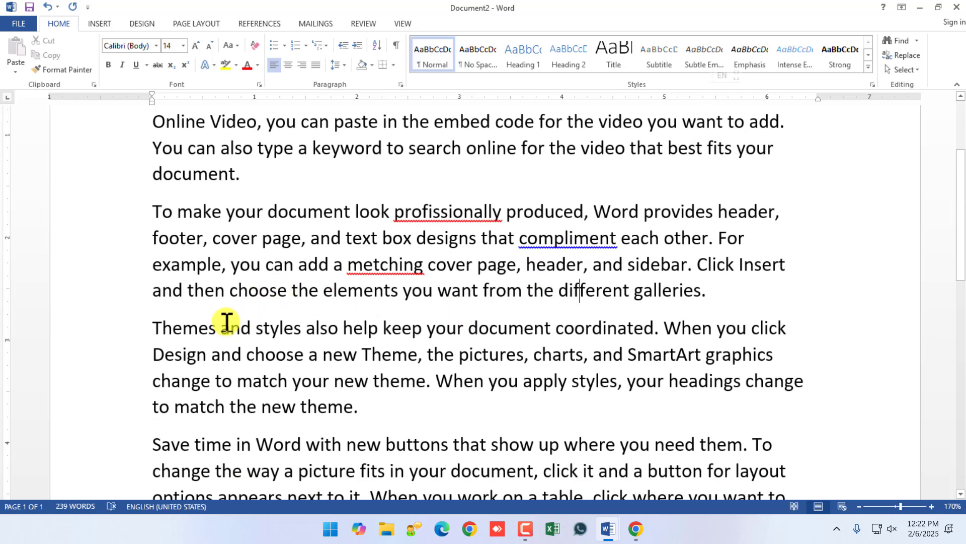
scroll(225, 324, down, 2)
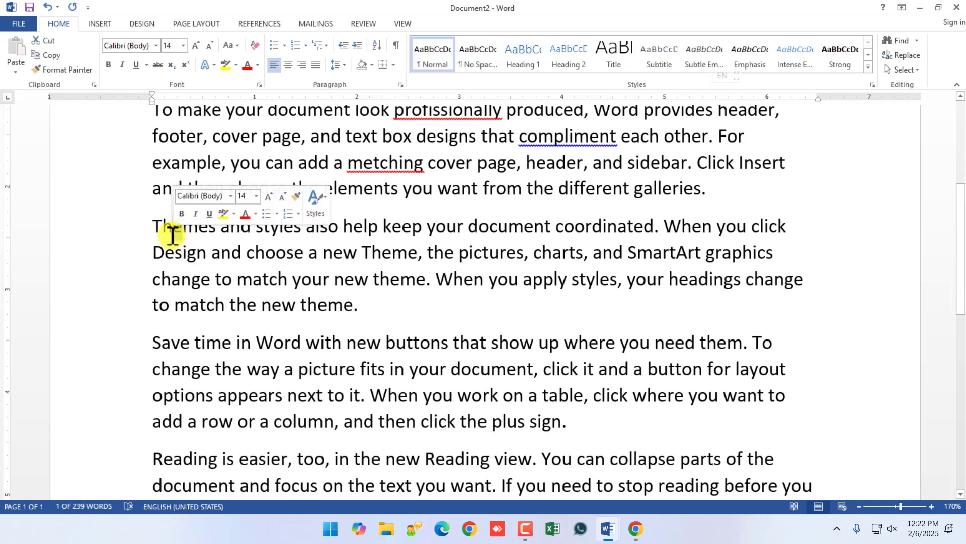
text(i)
click(214, 299)
scroll(183, 327, up, 2)
key(ctrl+z)
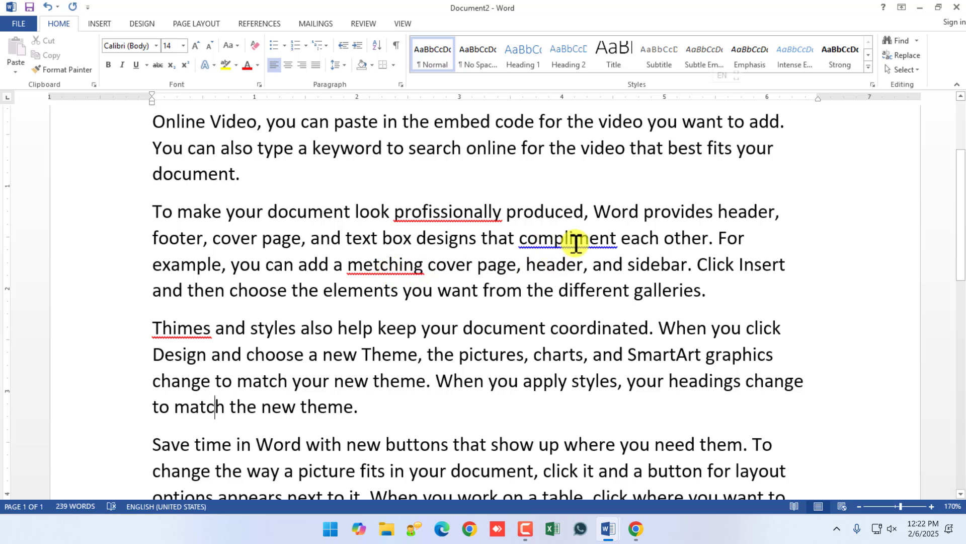
- Introduce a spacing error in the third paragraph by adding a space between "charts" and its comma
scroll(579, 254, up, 3)
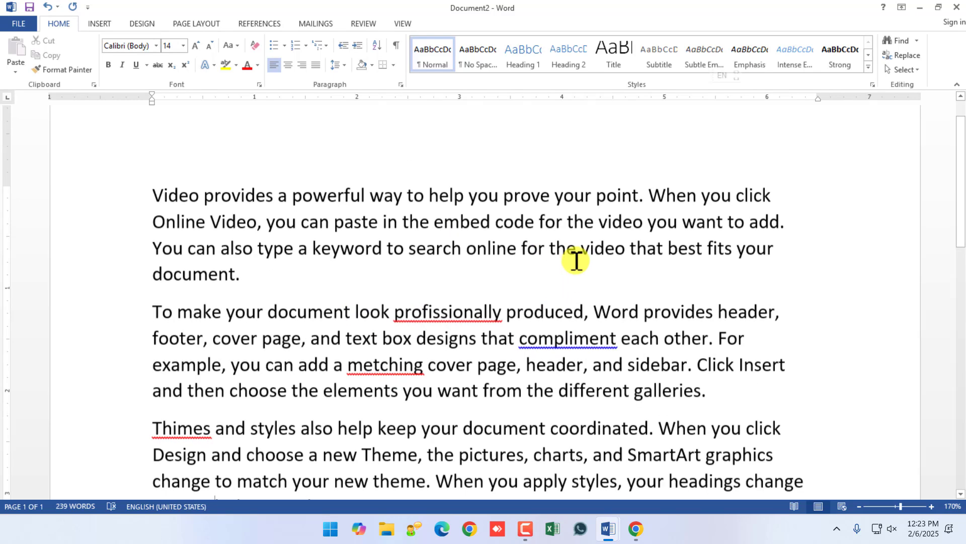
scroll(399, 346, down, 3)
scroll(399, 347, down, 1)
scroll(438, 339, up, 1)
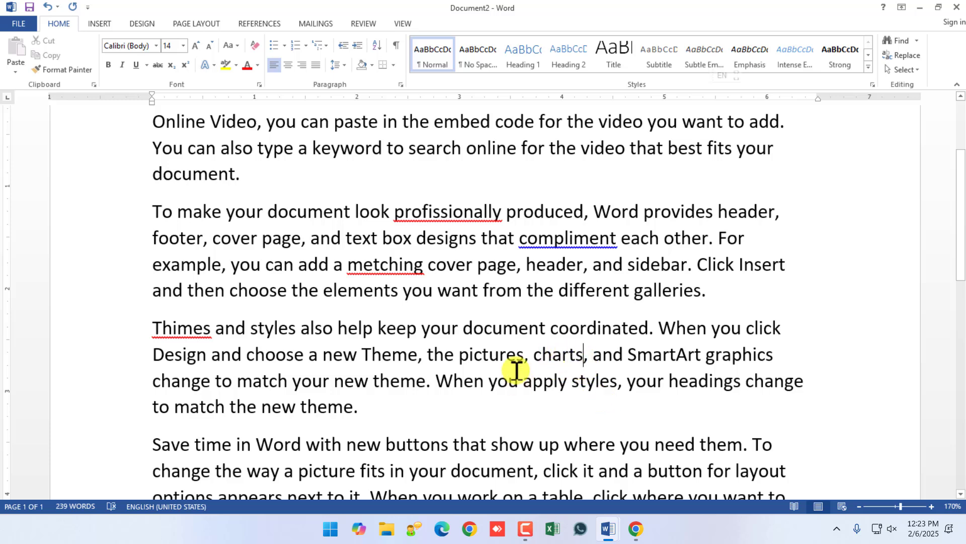
click(551, 427)
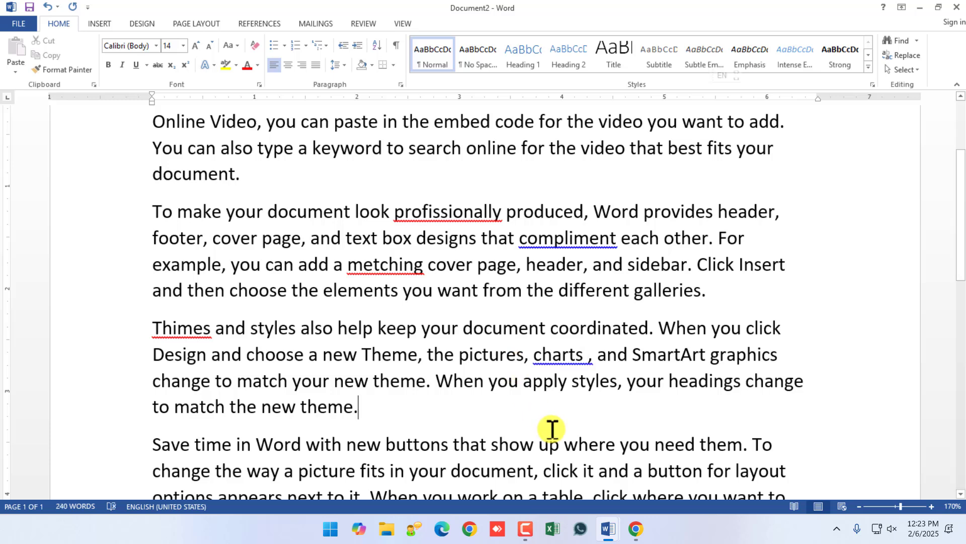
- Add a stray space before the period after "theme" at the end of the third paragraph
scroll(550, 410, down, 2)
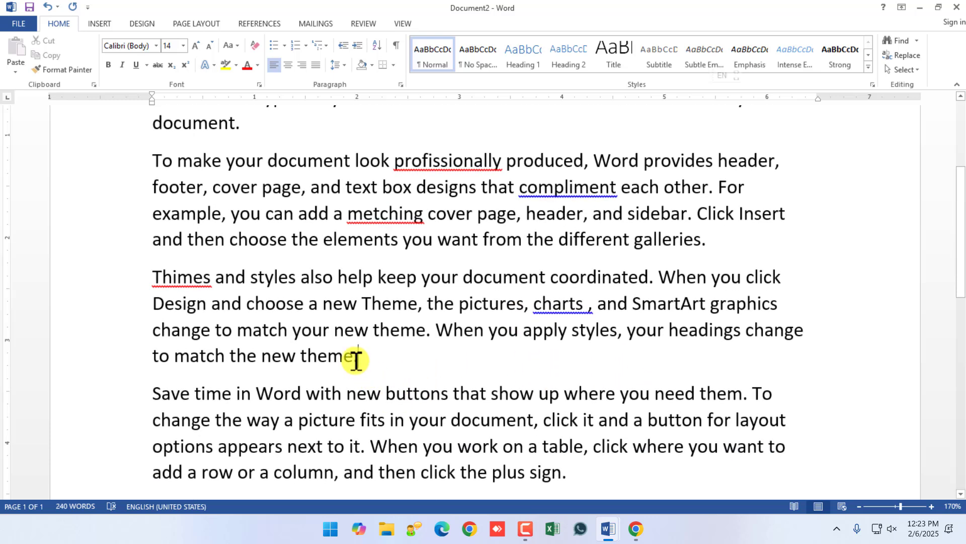
click(353, 359)
click(407, 393)
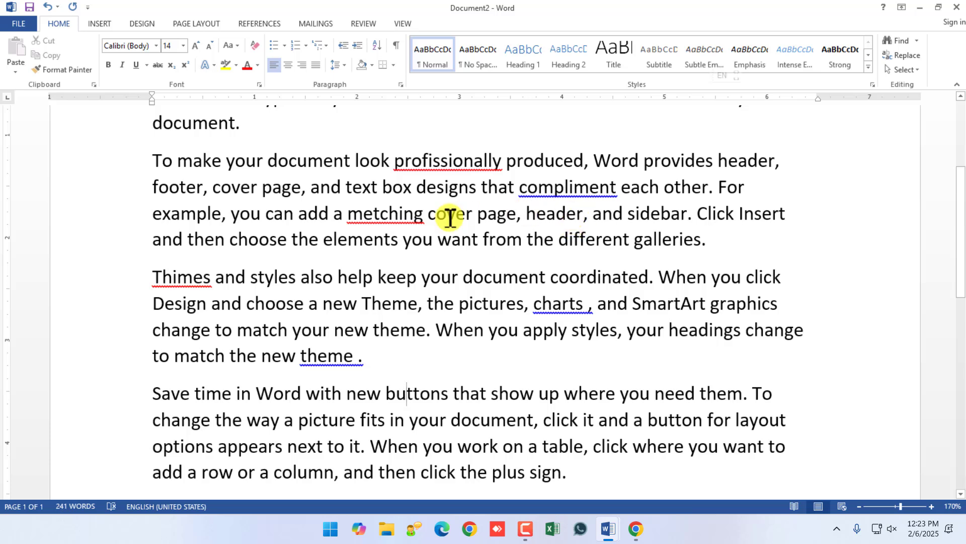
scroll(433, 229, up, 2)
scroll(424, 231, down, 1)
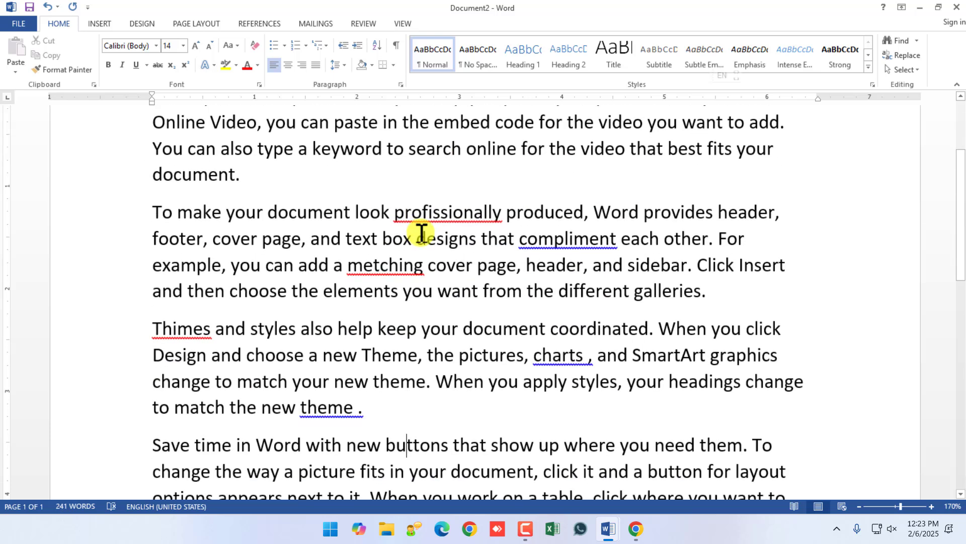
- Display the review tools and add a new paragraph reading "Seoni" after the fourth paragraph
click(363, 24)
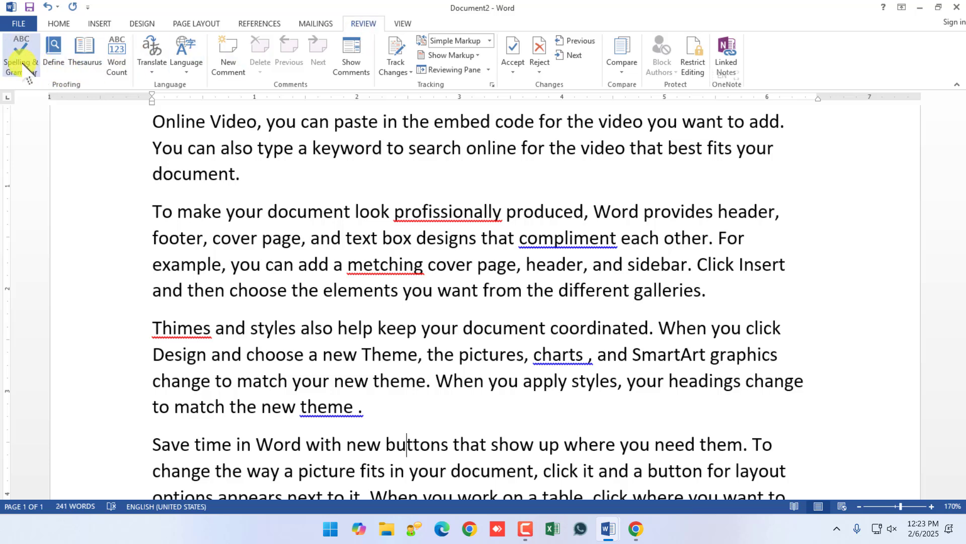
click(413, 369)
scroll(413, 369, down, 2)
scroll(413, 368, down, 2)
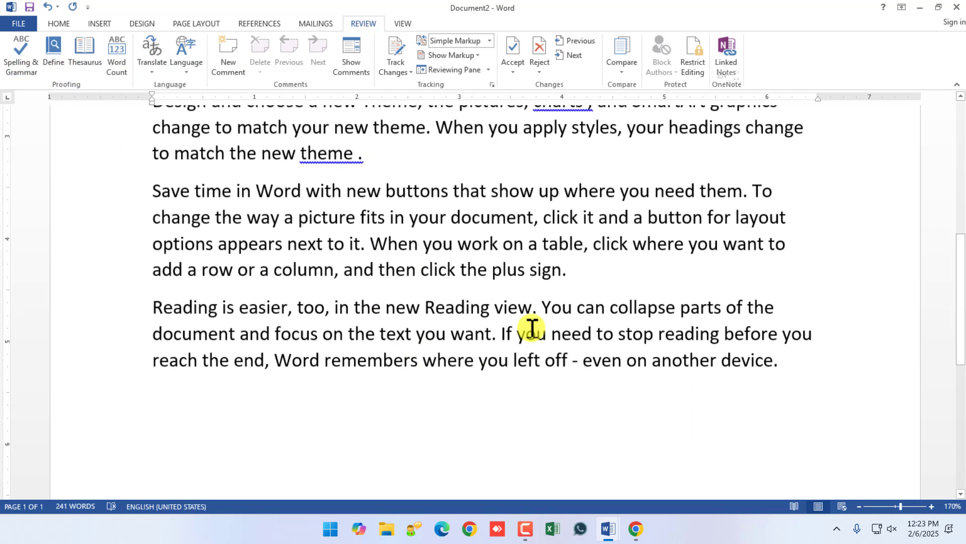
click(619, 277)
key(Return)
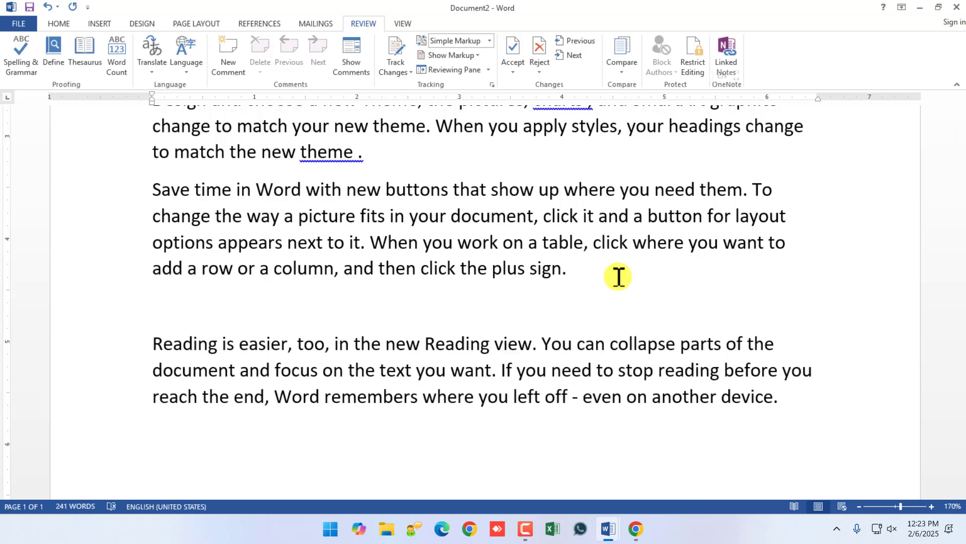
text(Seoni)
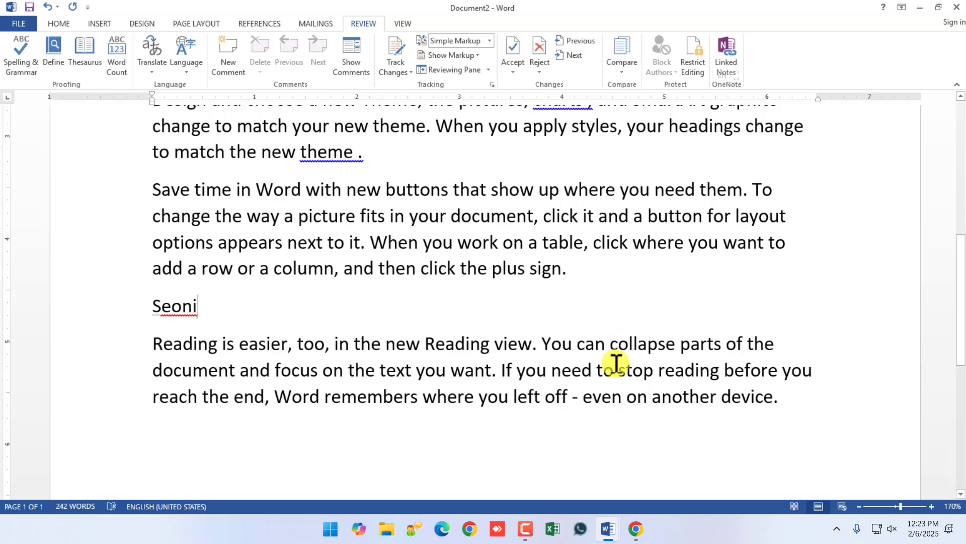
- Examine the spelling and grammar marks throughout the text, from the second paragraph down to "Seoni"
click(612, 396)
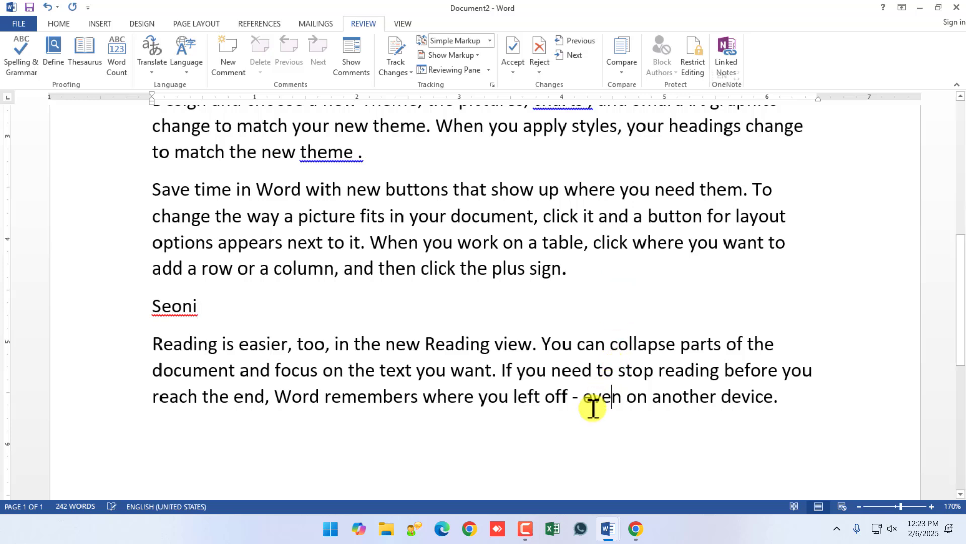
click(231, 314)
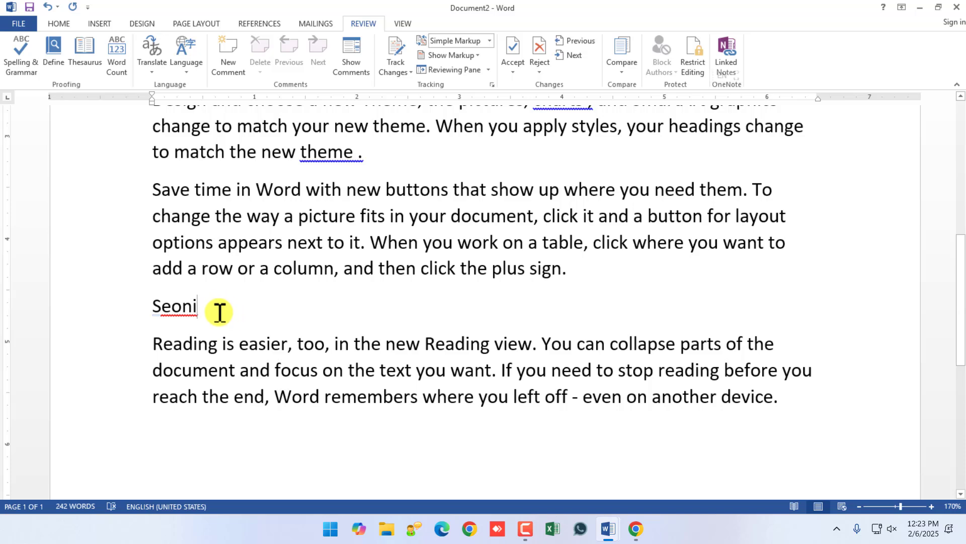
scroll(341, 348, up, 3)
scroll(340, 346, up, 4)
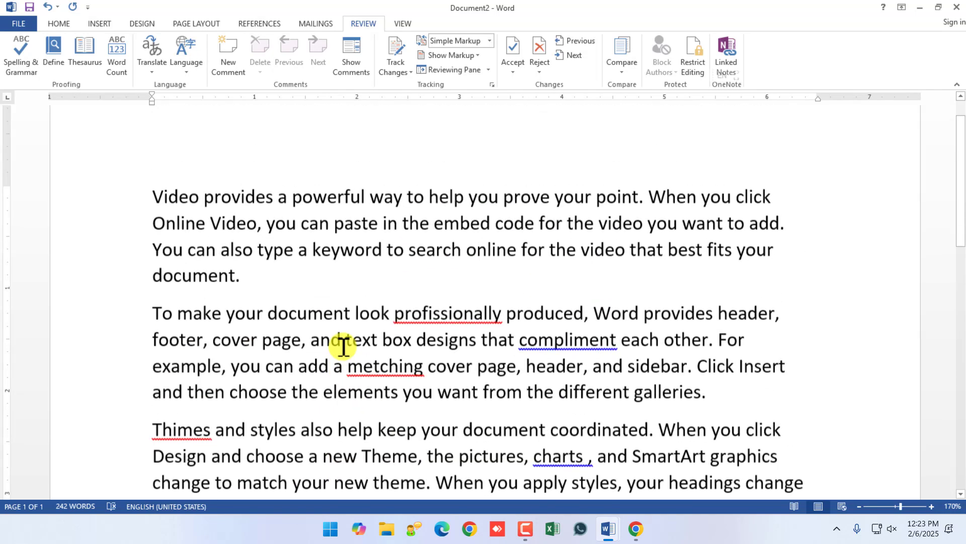
scroll(340, 345, down, 2)
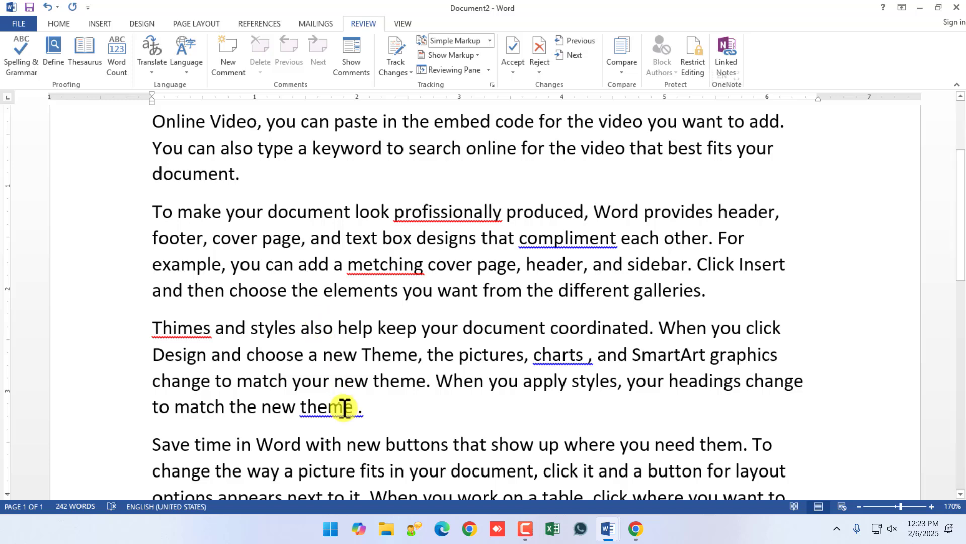
scroll(319, 347, down, 2)
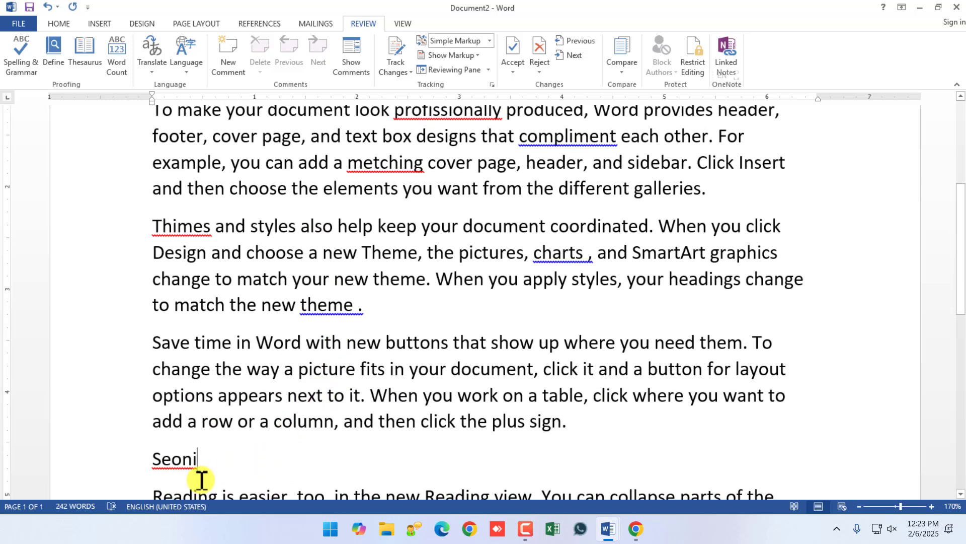
click(196, 460)
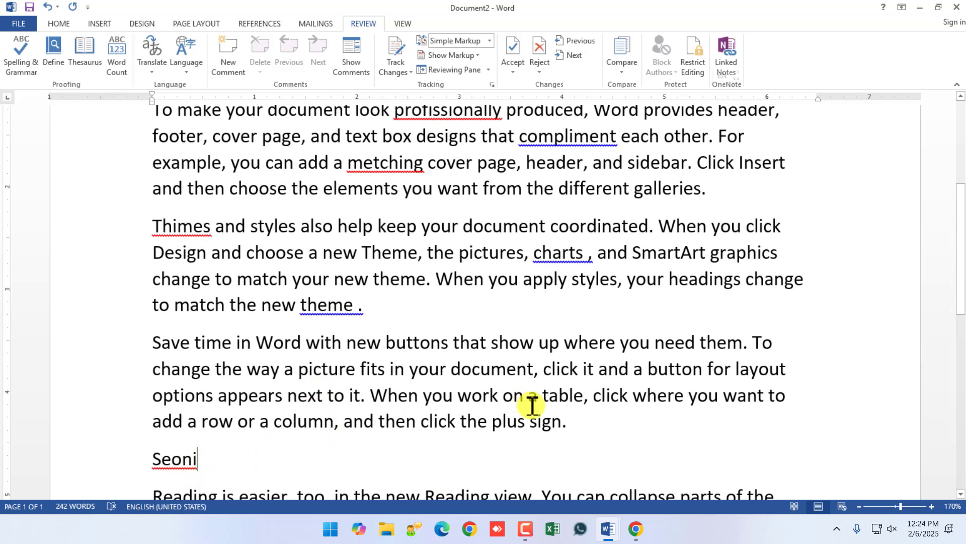
- Add the word "Chhindwara" at the end of the fourth paragraph and select it to point it out
click(607, 425)
text(ch)
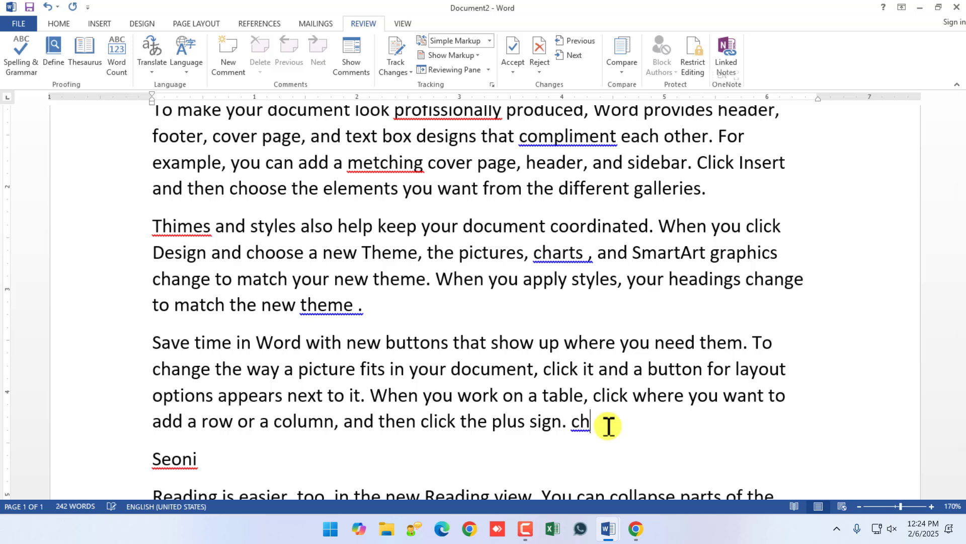
text(hindwara)
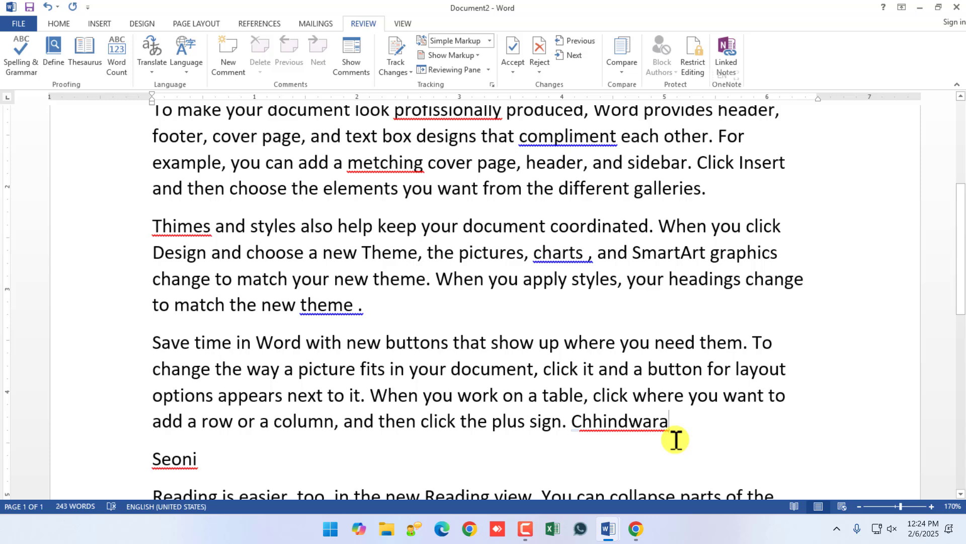
drag(676, 439, 577, 422)
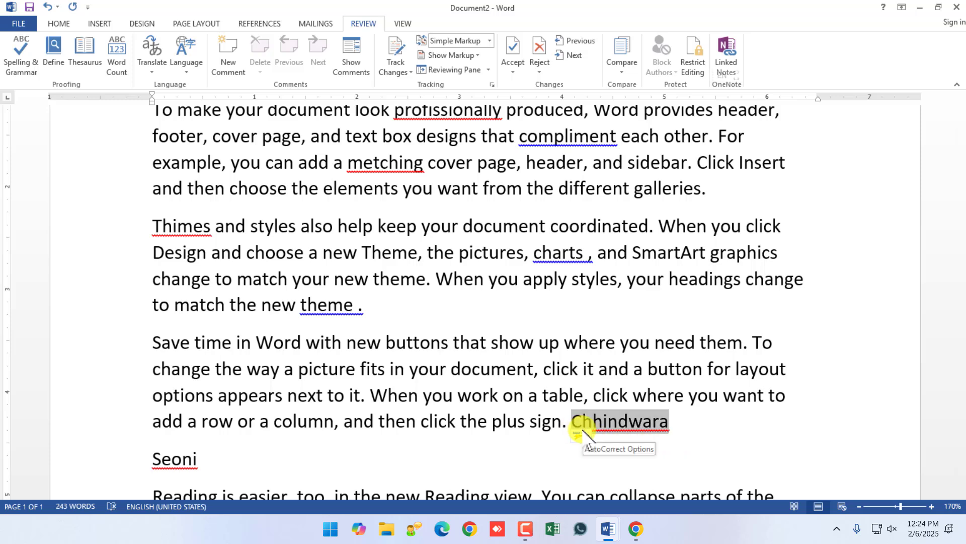
click(508, 422)
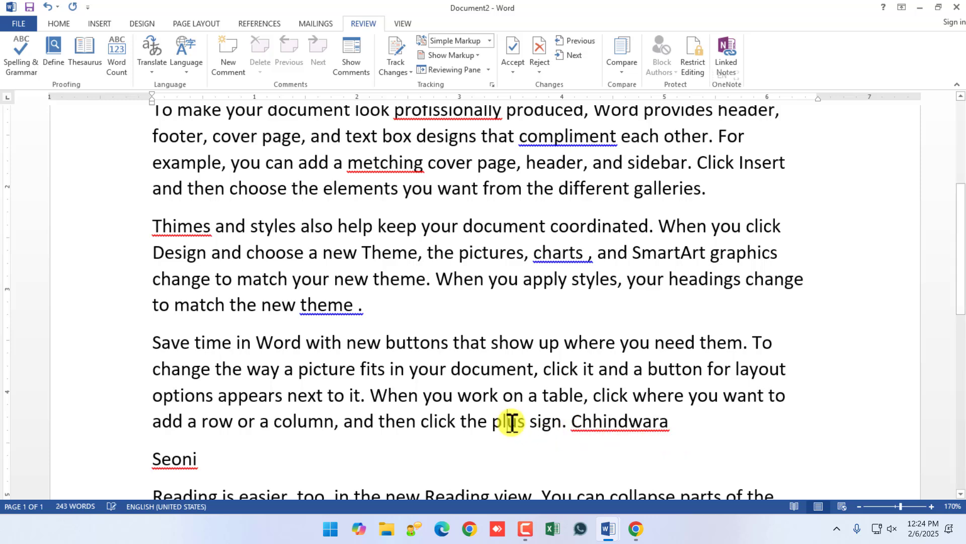
scroll(606, 413, down, 2)
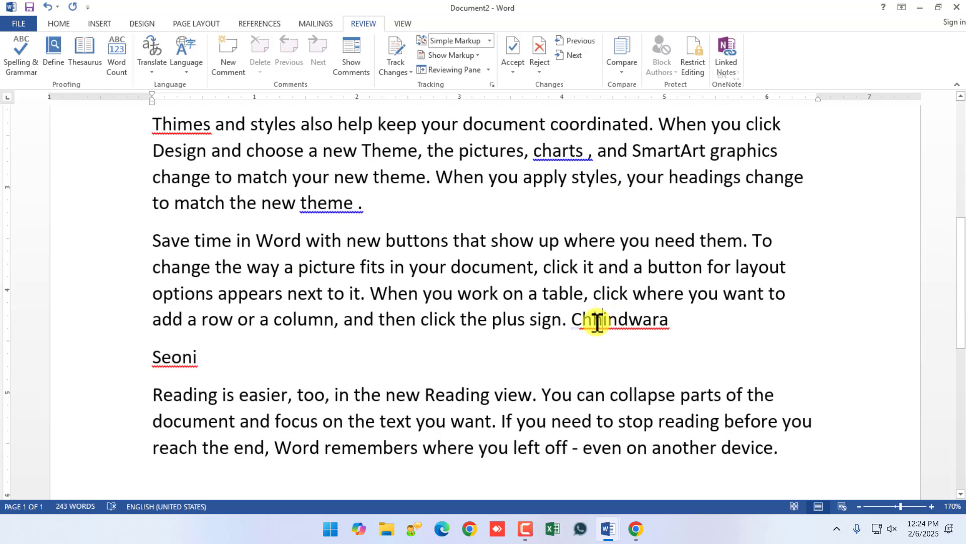
double_click(591, 322)
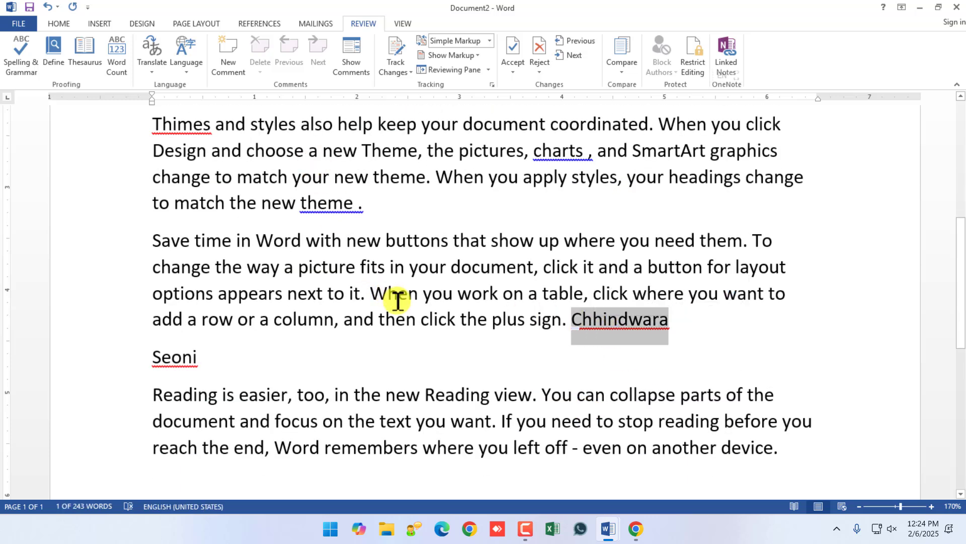
scroll(412, 317, up, 1)
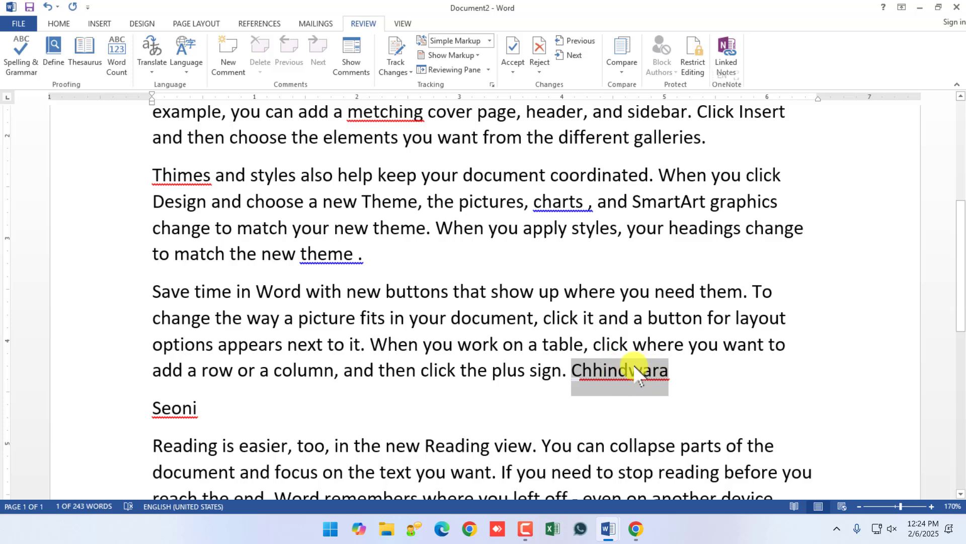
click(560, 407)
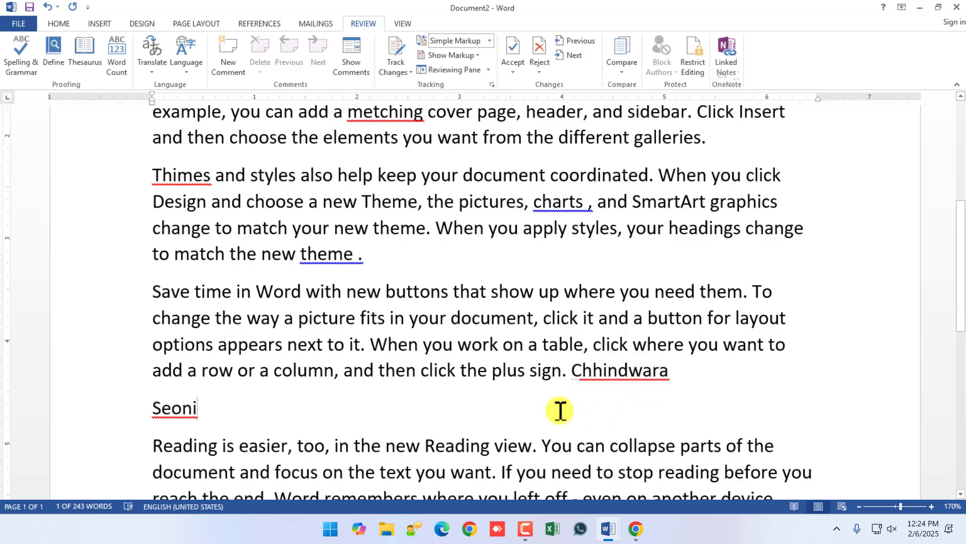
key(Return)
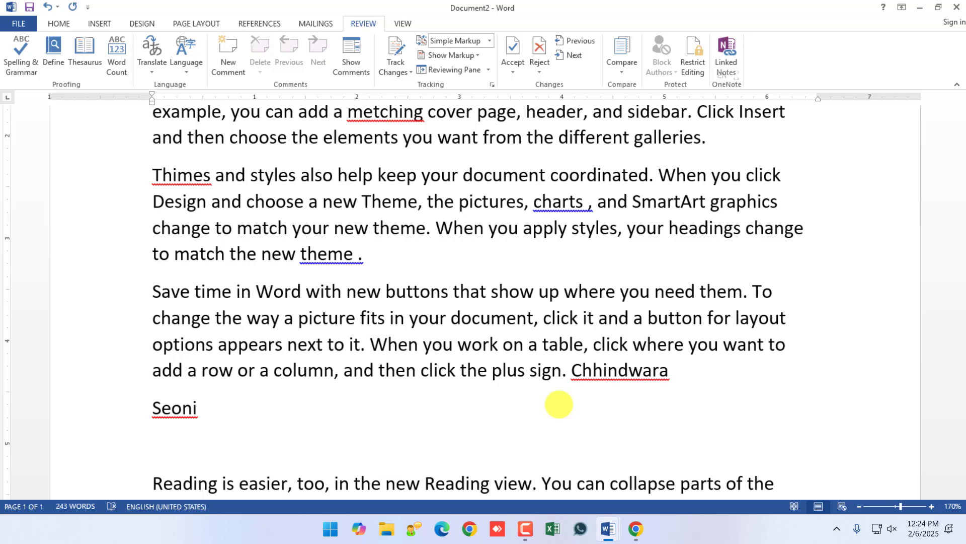
text(Krishna)
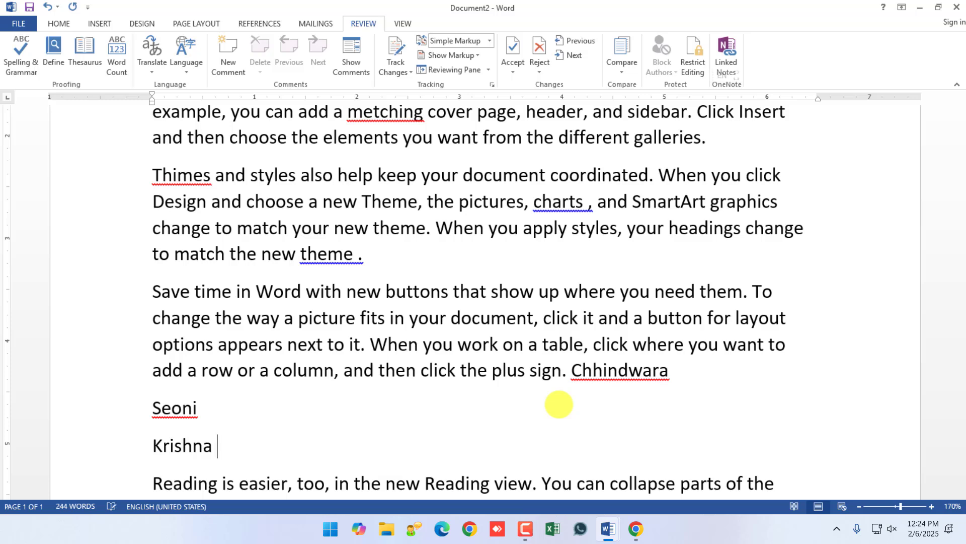
key(BackSpace)
key(BackSpace)
key(BackSpace)
key(BackSpace)
key(BackSpace)
key(BackSpace)
key(BackSpace)
- Add a new paragraph containing a person's first name below "Seoni"
key(Return)
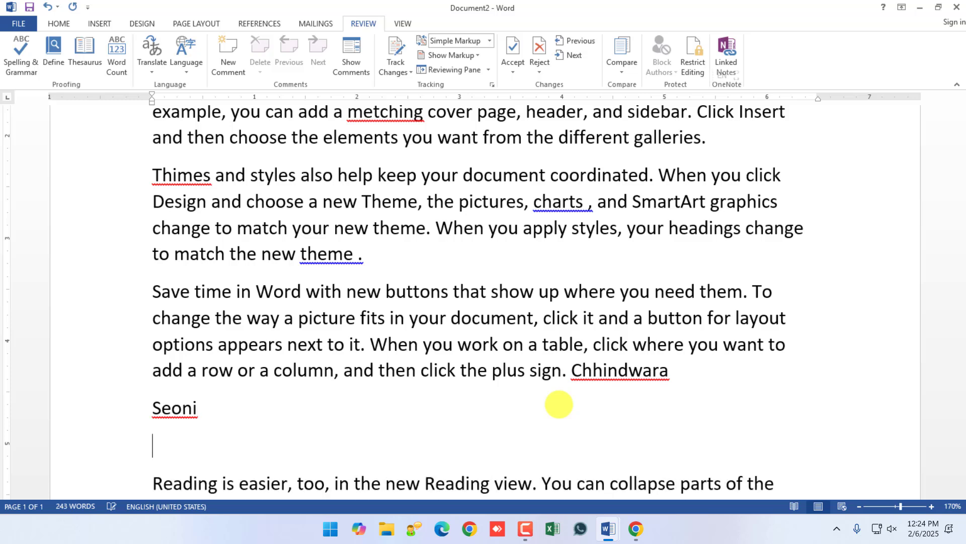
text(Sheetal)
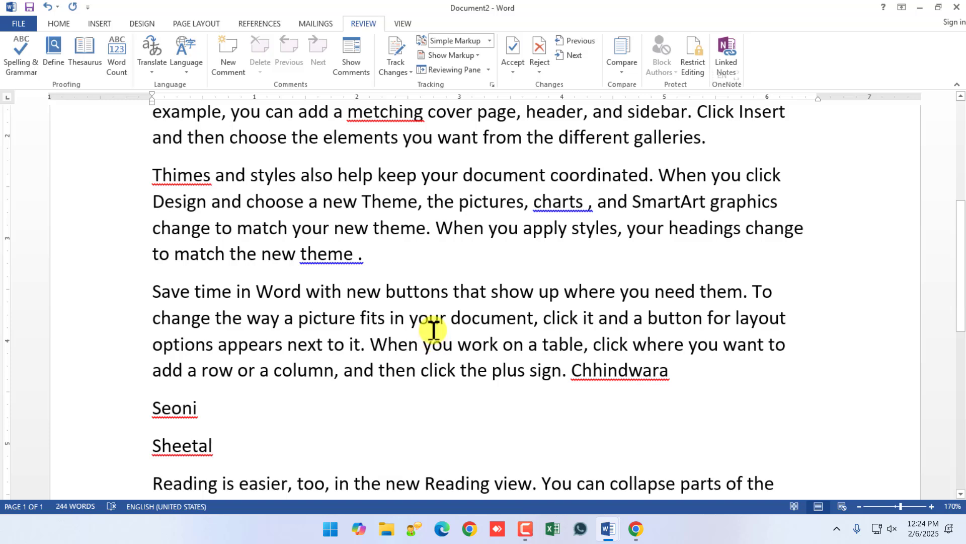
- Add a new paragraph reading "India" after the final paragraph of the document
scroll(431, 362, up, 3)
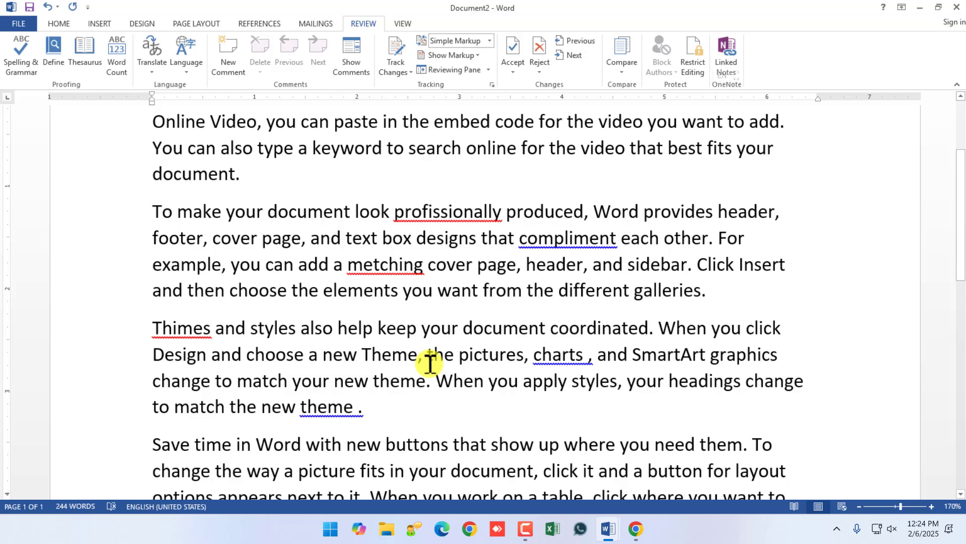
scroll(478, 322, down, 4)
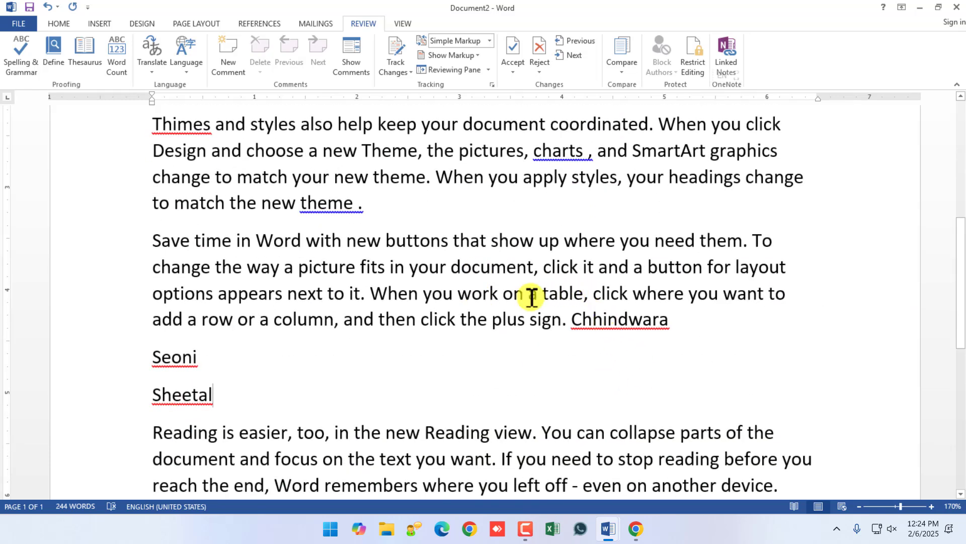
scroll(326, 391, down, 2)
click(830, 379)
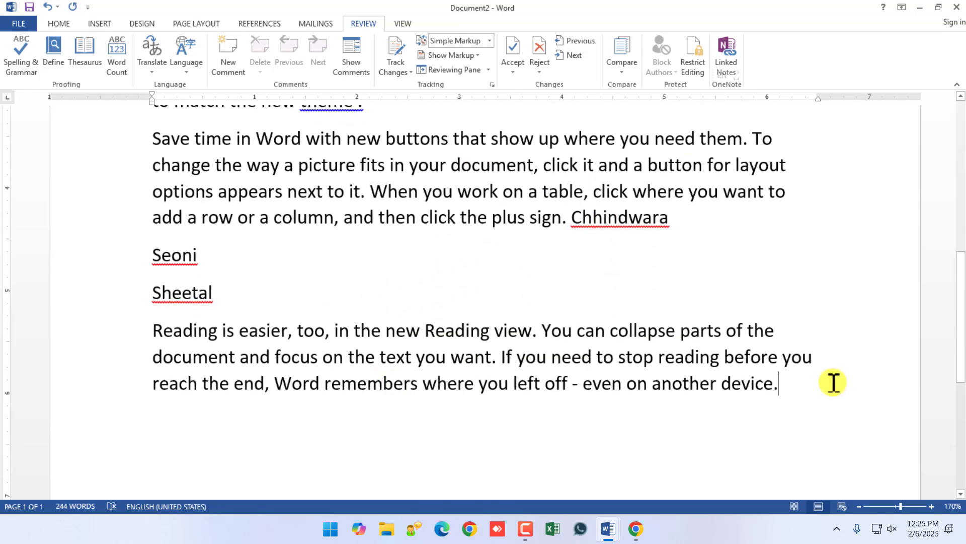
key(Return)
text(India)
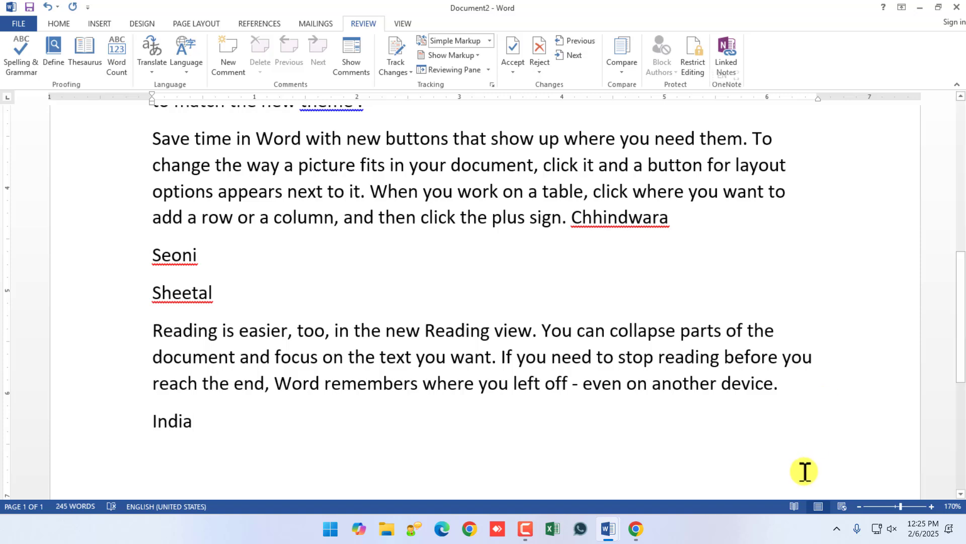
- Run the spelling and grammar check and accept "professionally", "complement" and "matching" as corrections in the second paragraph
scroll(619, 415, up, 2)
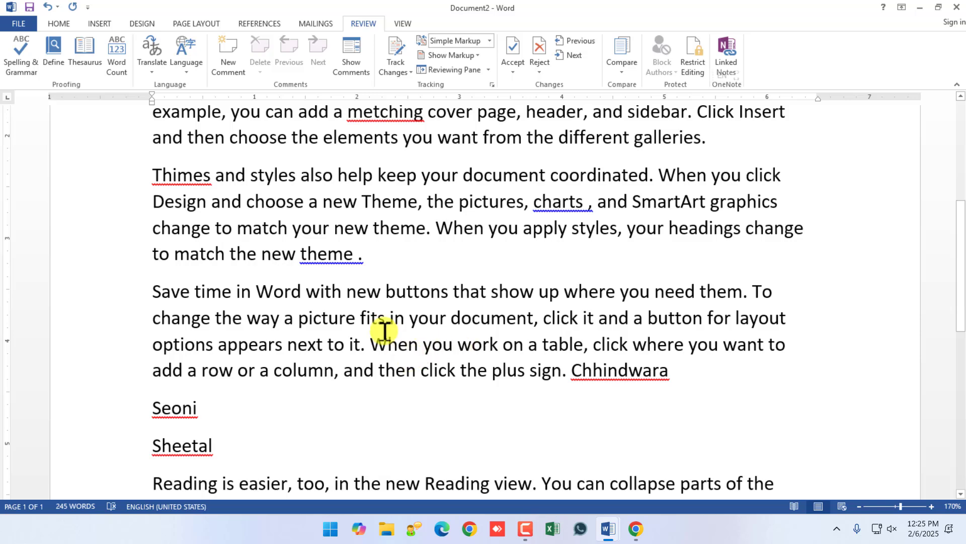
scroll(397, 337, up, 3)
scroll(403, 338, down, 2)
scroll(467, 346, down, 1)
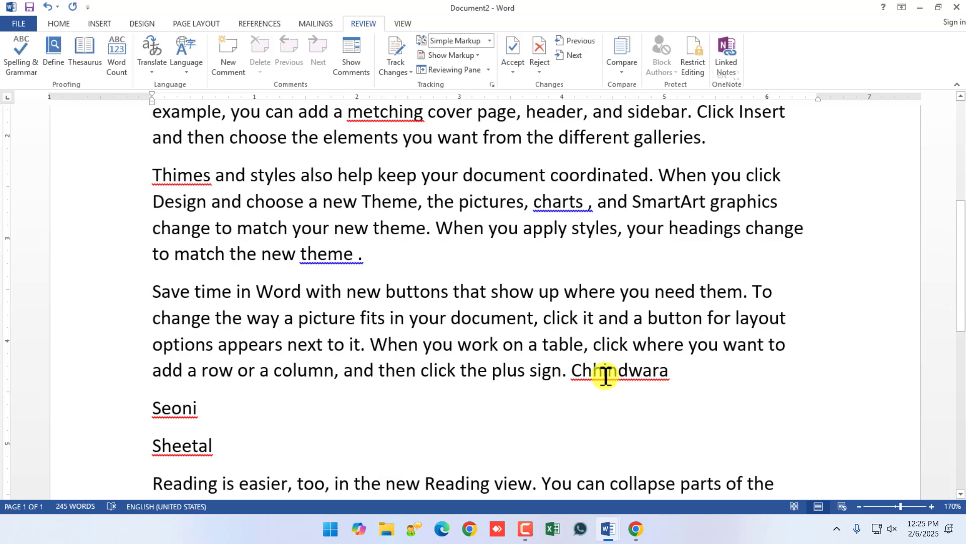
scroll(524, 358, up, 2)
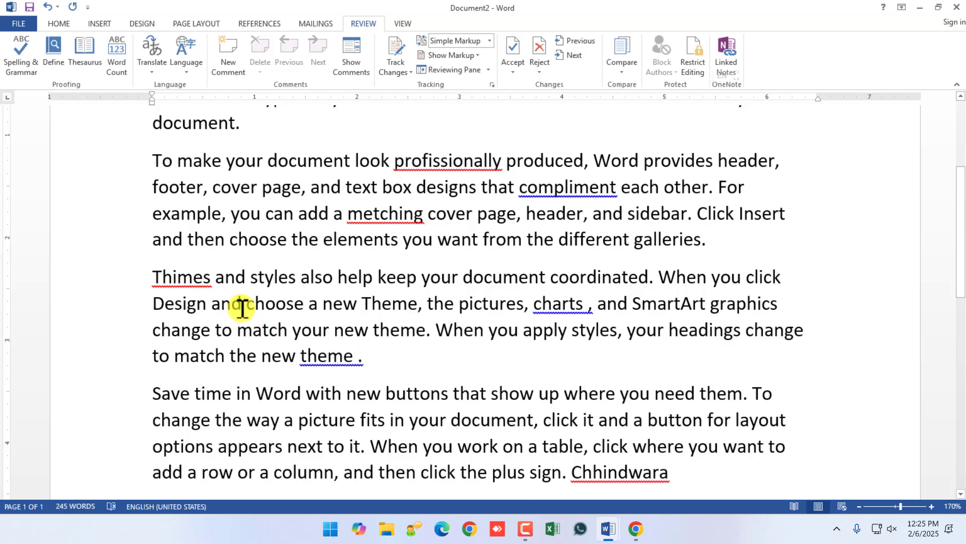
scroll(294, 243, up, 2)
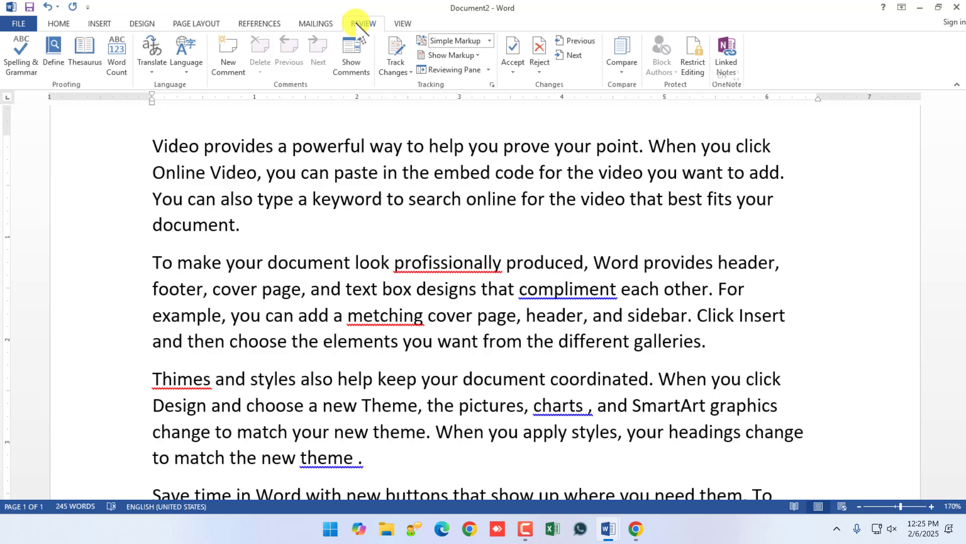
click(16, 64)
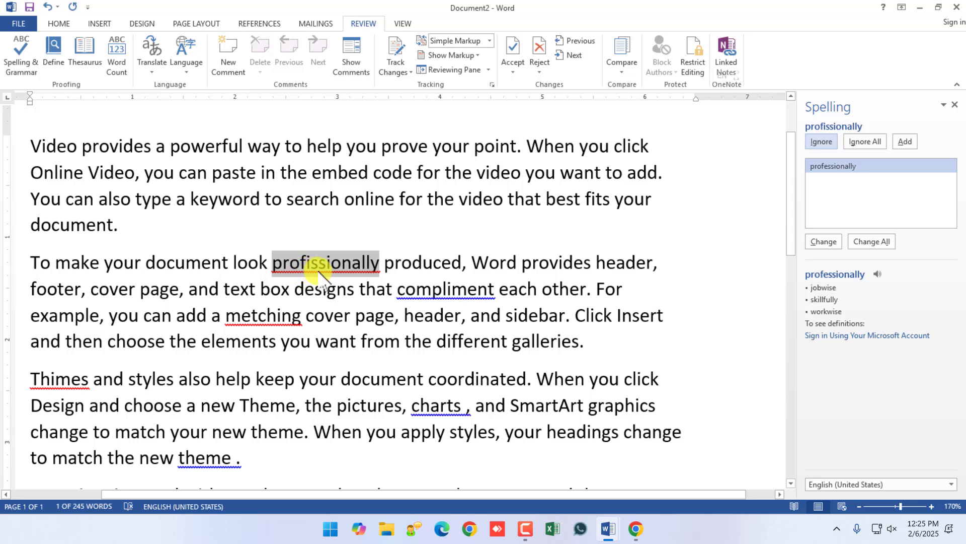
click(823, 168)
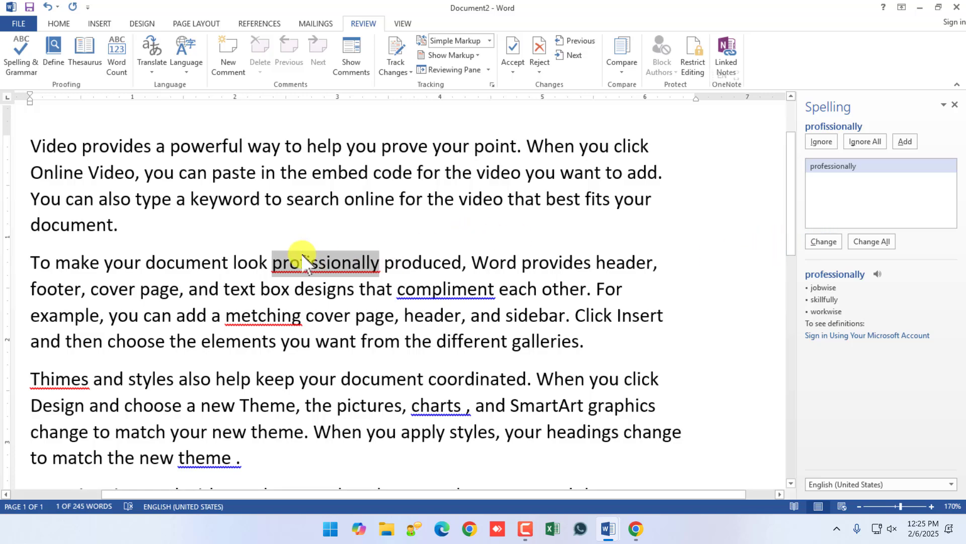
scroll(323, 403, down, 6)
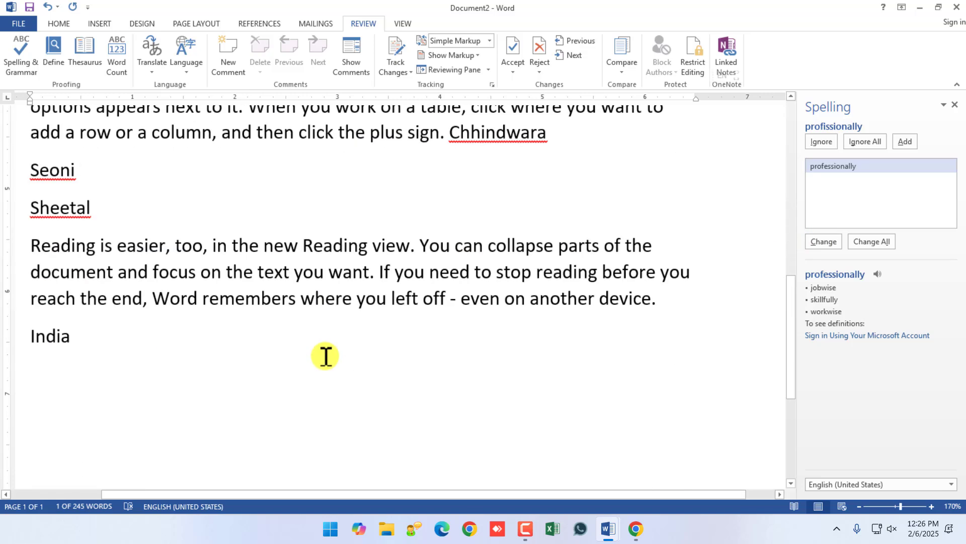
scroll(325, 356, up, 3)
scroll(326, 356, up, 4)
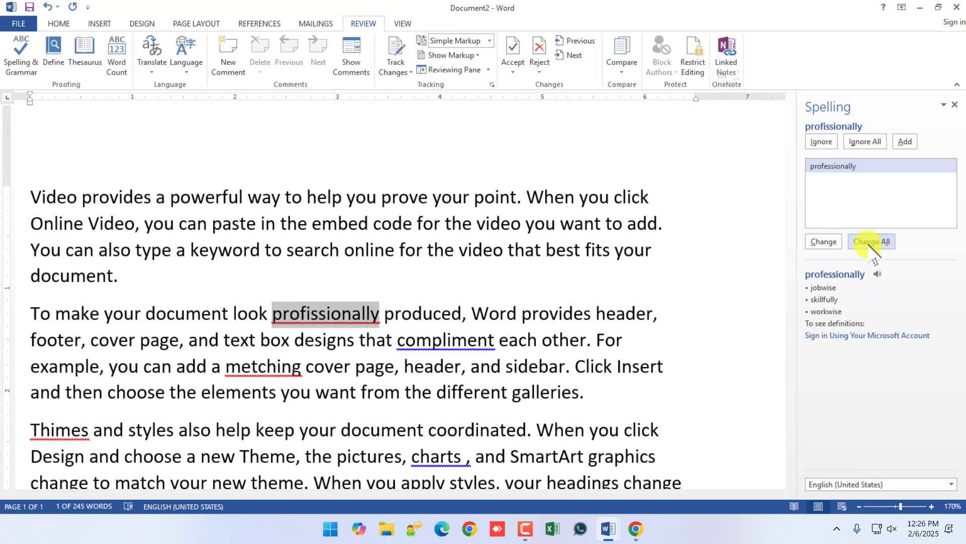
click(823, 241)
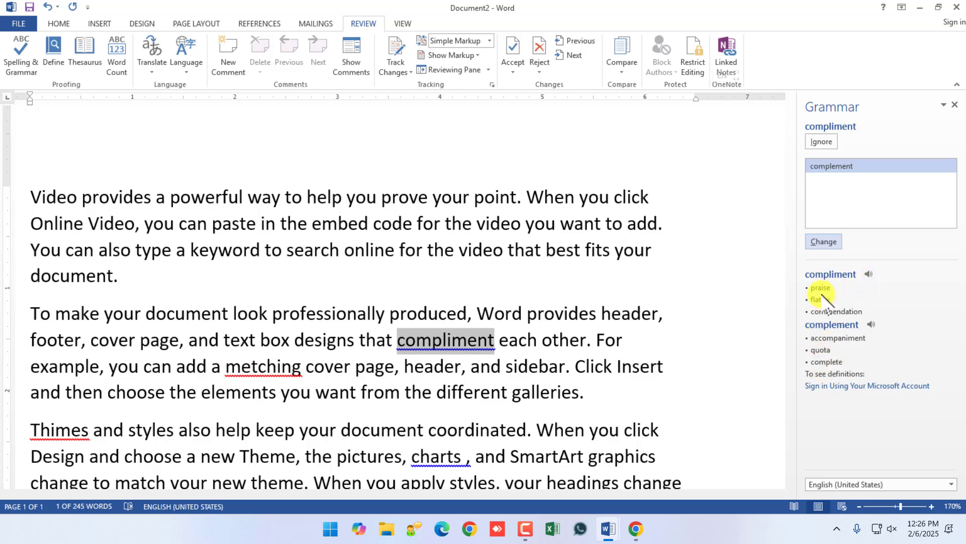
click(824, 241)
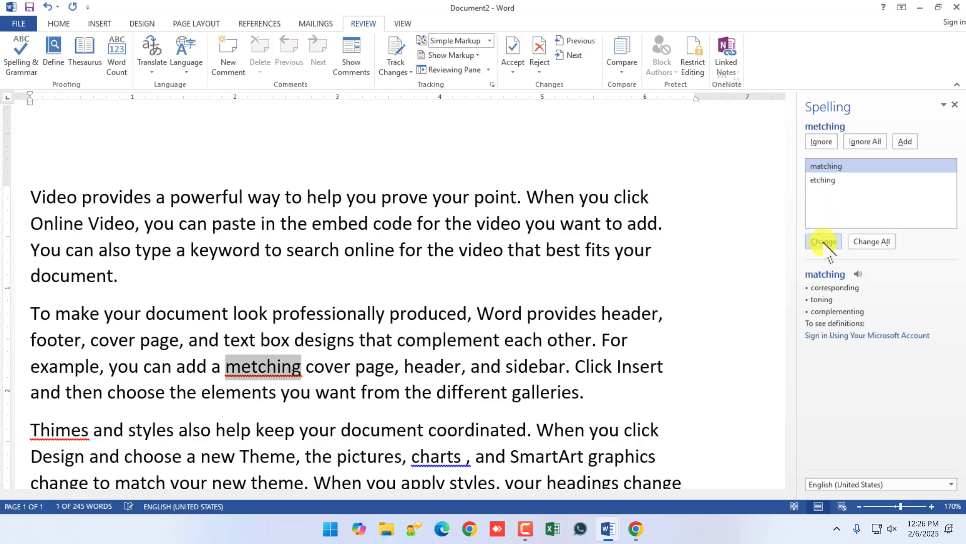
click(826, 242)
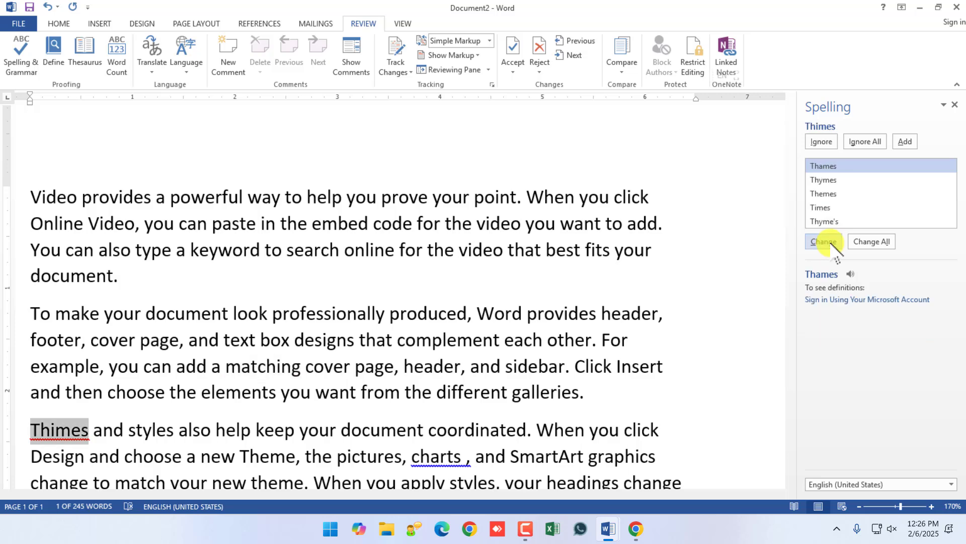
- Correct "Thimes" to "Themes" in the third paragraph and accept "charts," and "theme." without the space before the punctuation
click(825, 194)
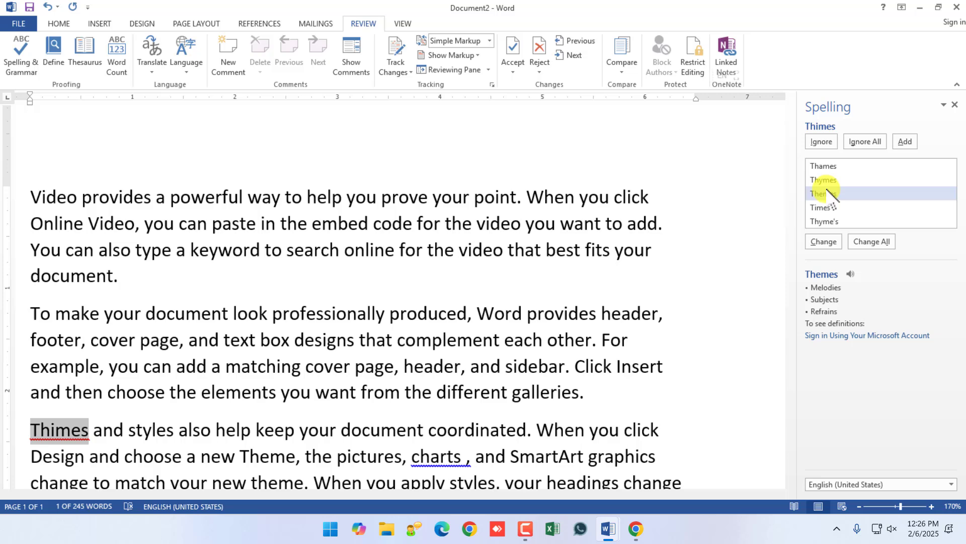
click(824, 243)
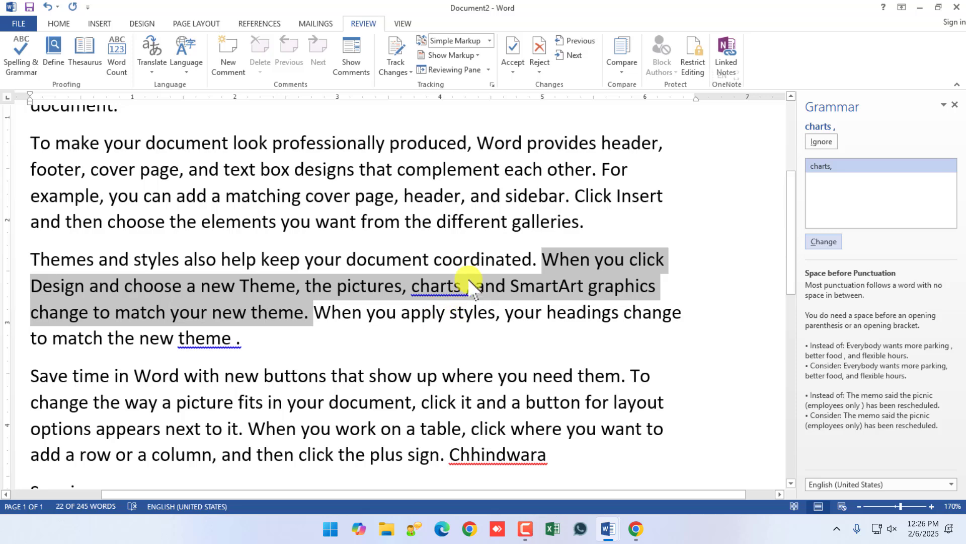
click(824, 242)
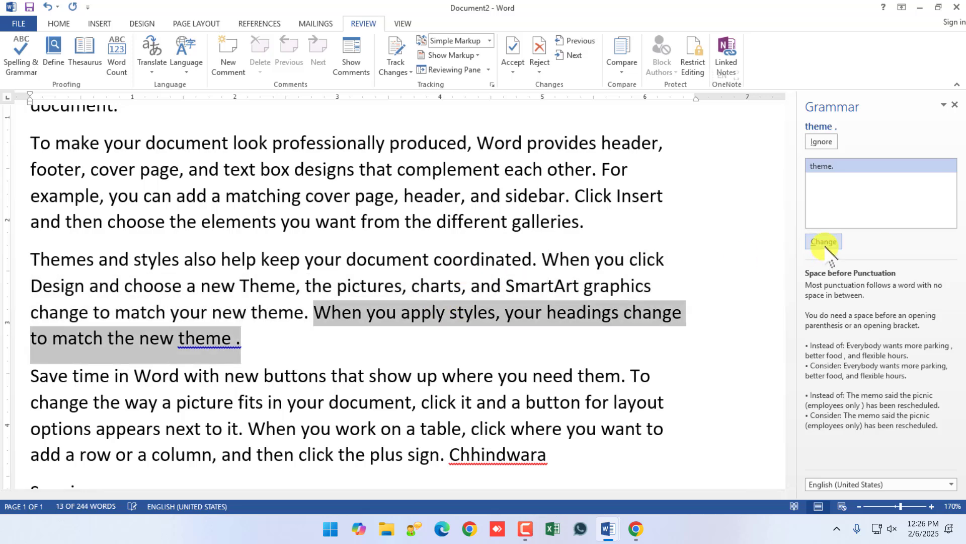
click(824, 241)
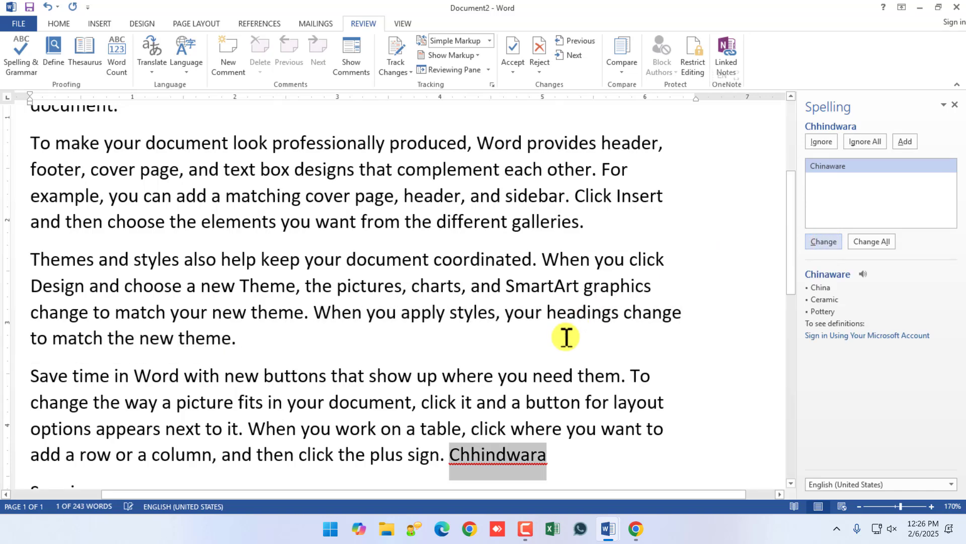
- Ignore the flagged names "Chhindwara", "Seoni" and the person's first name once each, and finish the check
scroll(514, 365, down, 2)
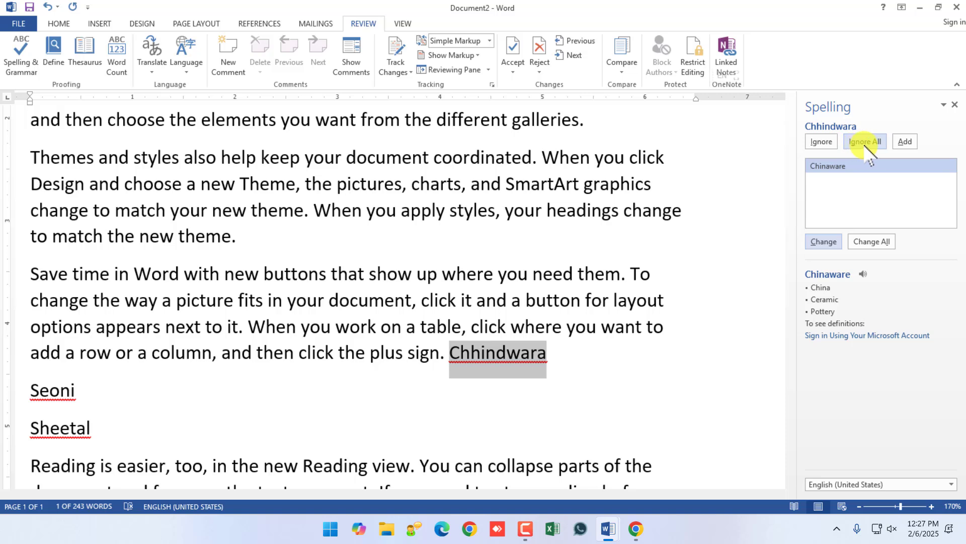
click(821, 142)
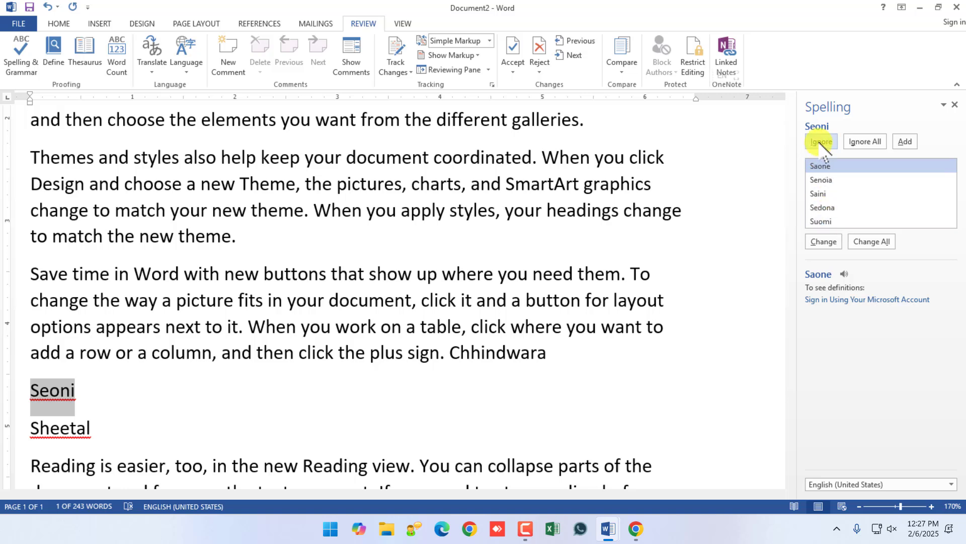
click(821, 142)
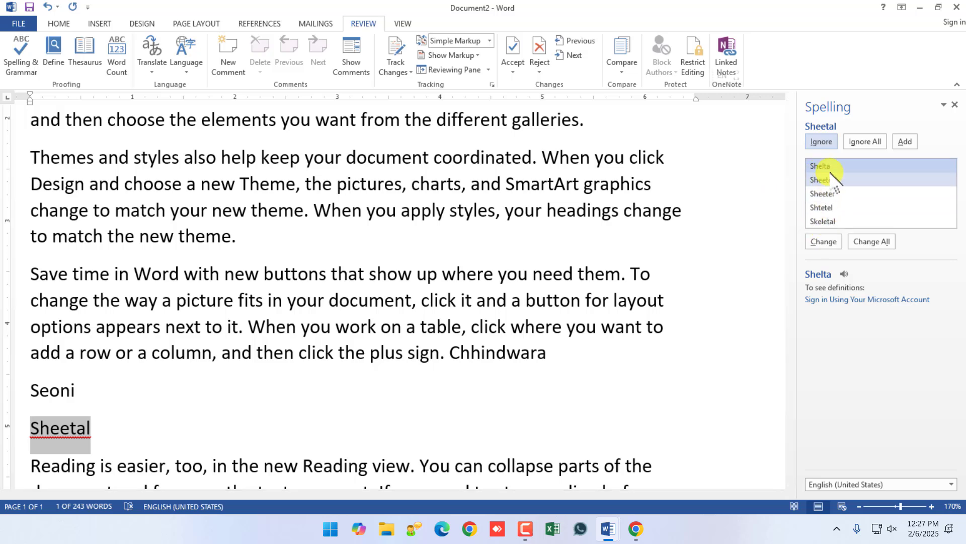
click(823, 142)
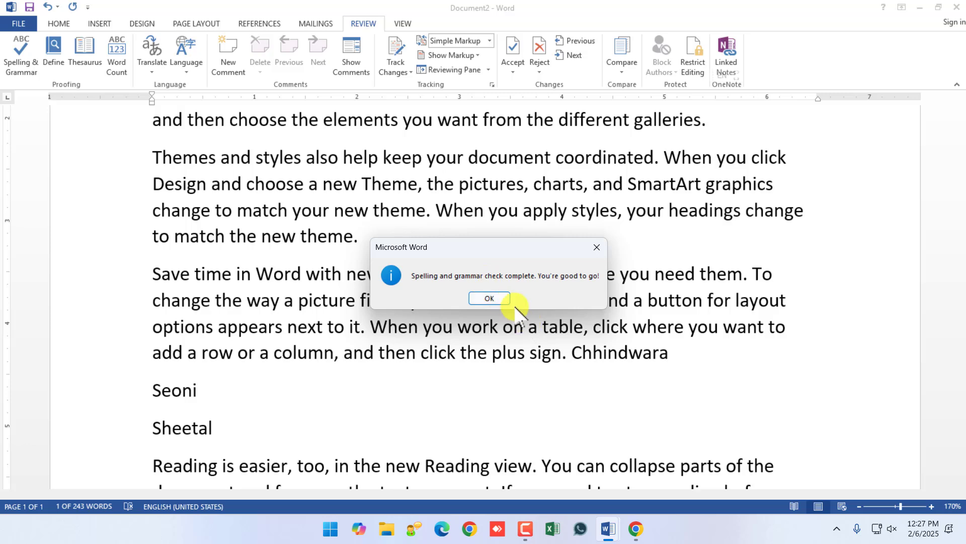
click(488, 298)
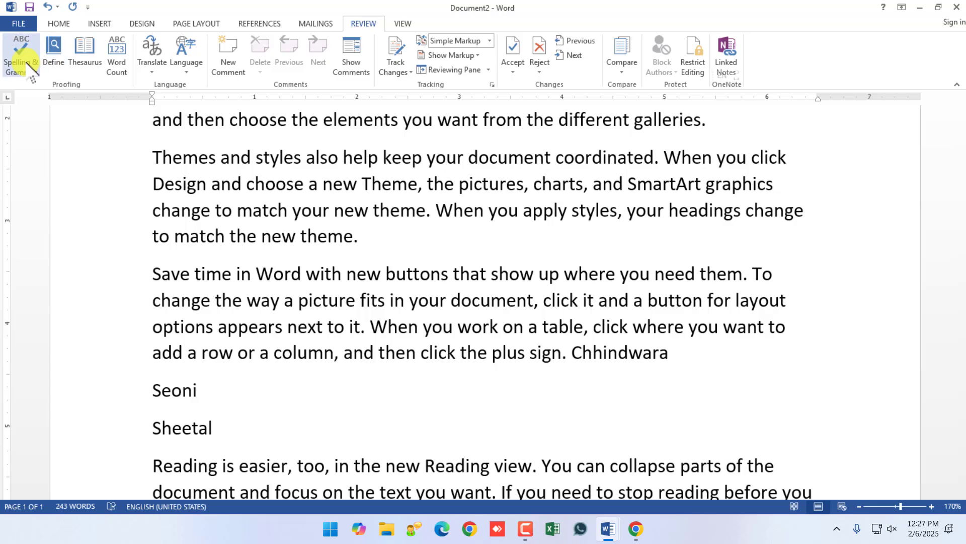
- Rerun the spelling and grammar check to verify the corrected document
click(329, 249)
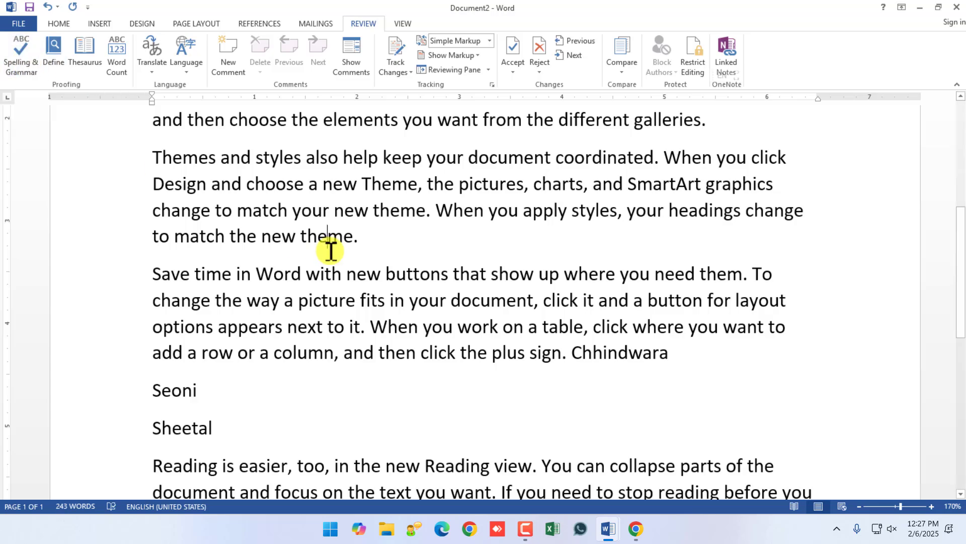
ctrl+scroll(330, 252, down, 6)
ctrl+scroll(420, 273, up, 4)
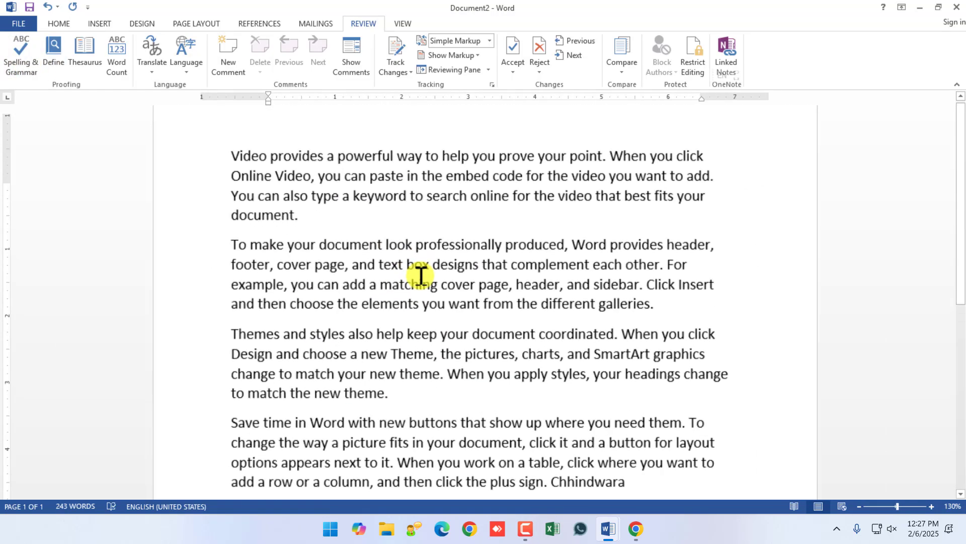
click(21, 56)
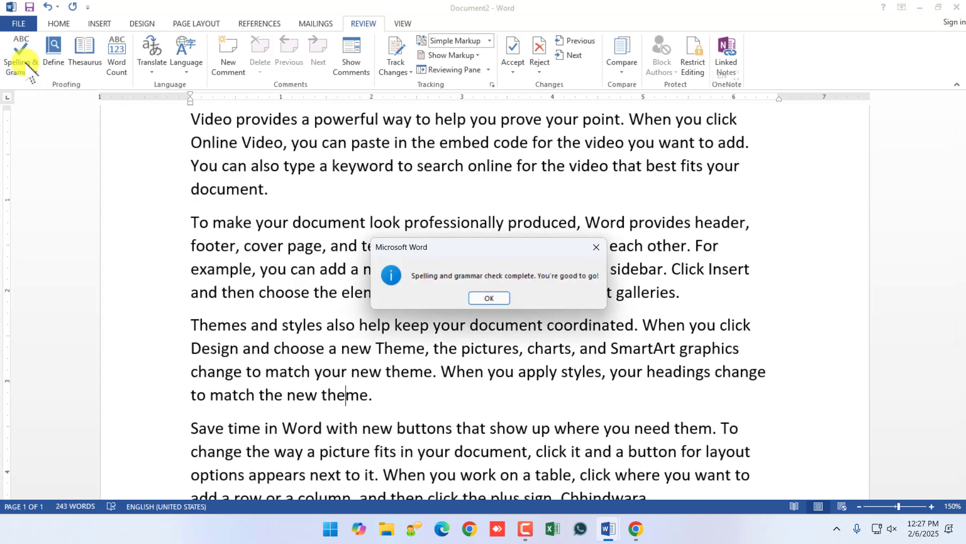
click(487, 298)
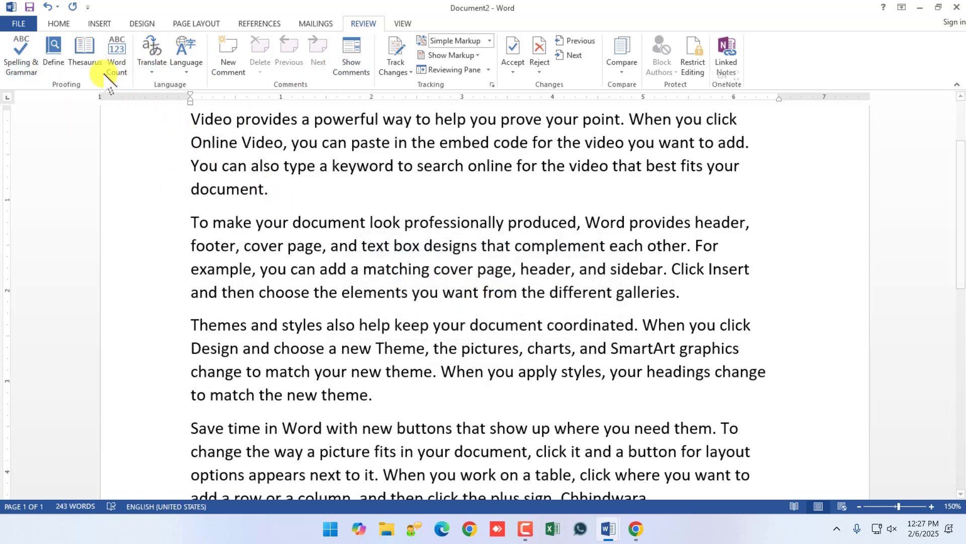
- Look up synonyms for the word "document" in the second paragraph with the Thesaurus, and close the results
click(80, 54)
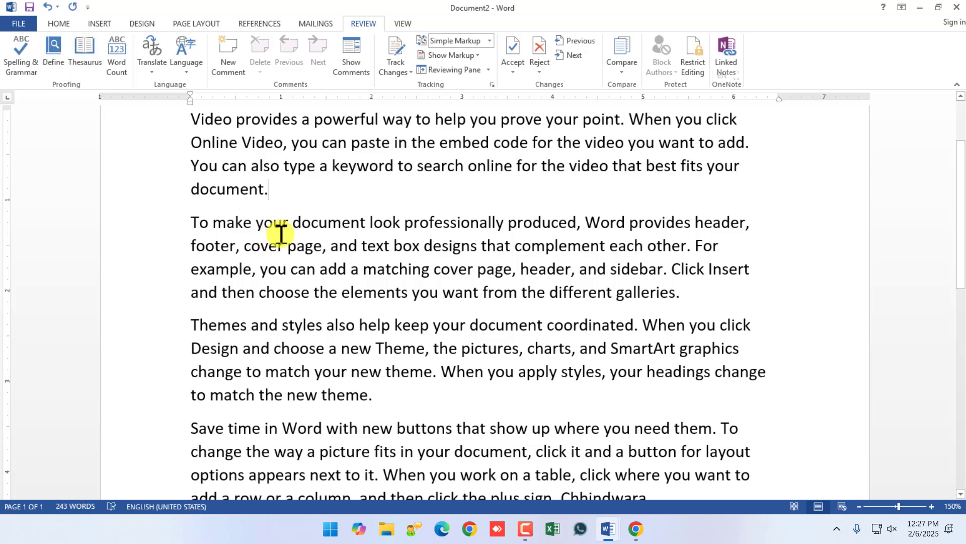
double_click(303, 222)
click(84, 50)
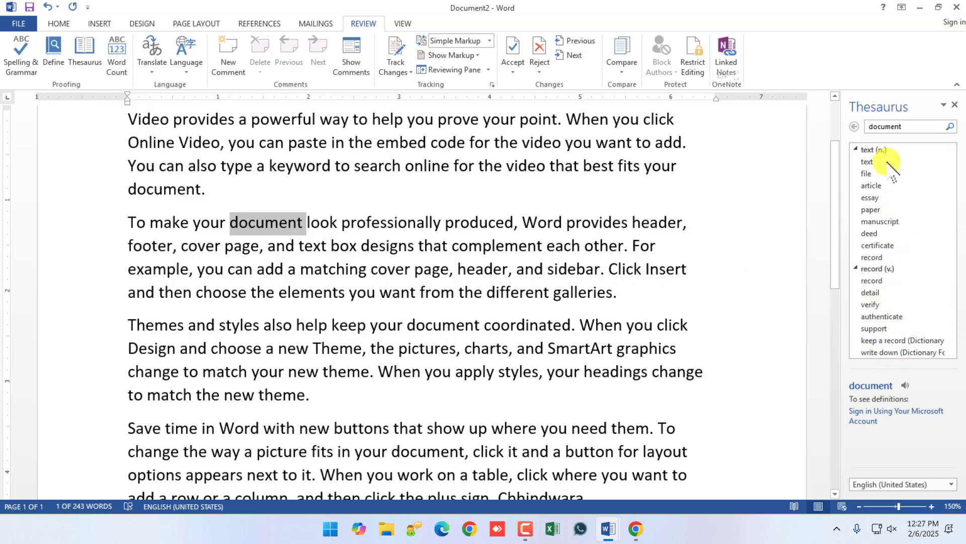
click(954, 105)
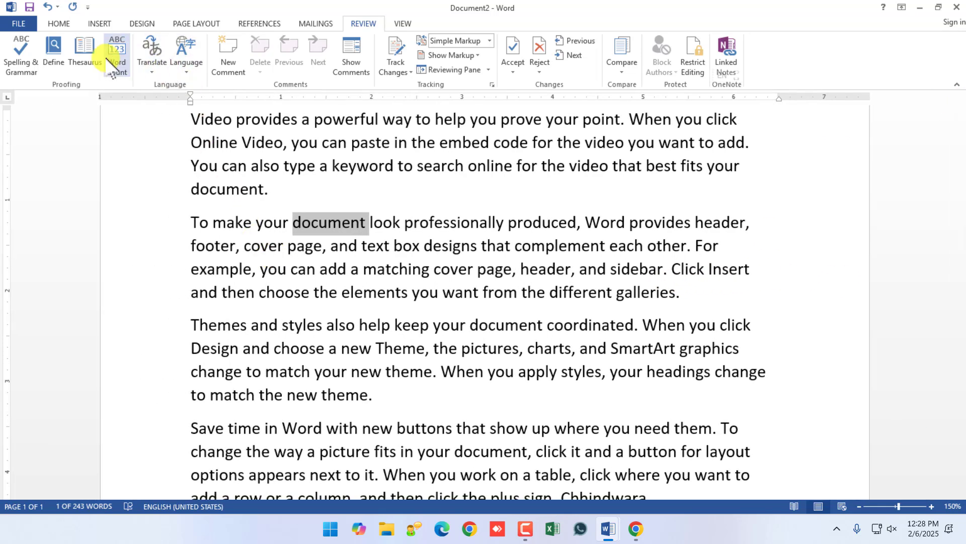
- View the Word Count statistics for the whole document with no text selected, and close them
click(252, 264)
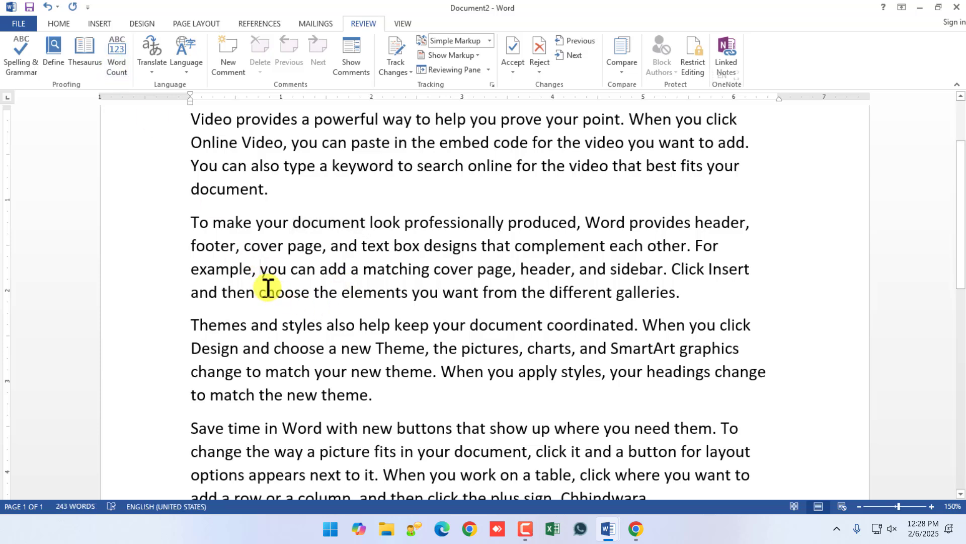
click(120, 59)
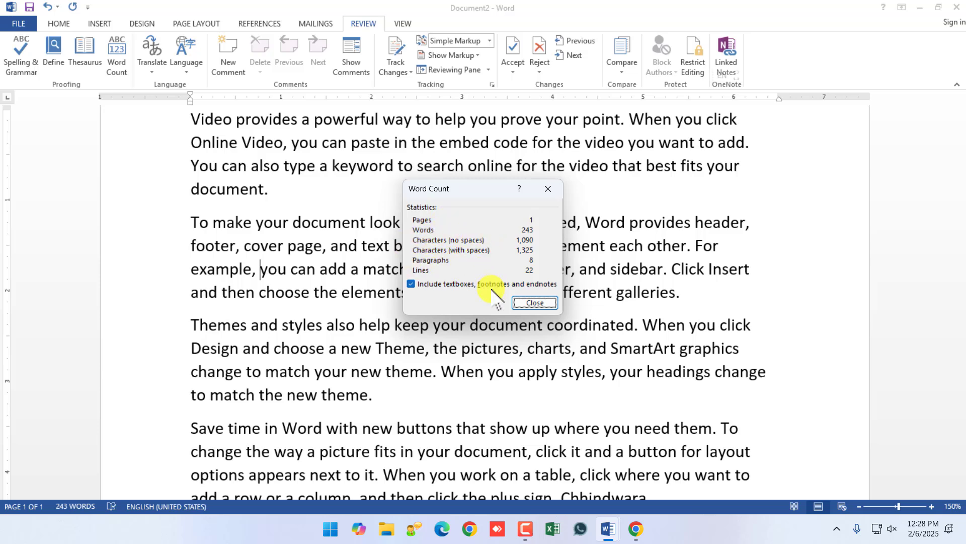
click(535, 304)
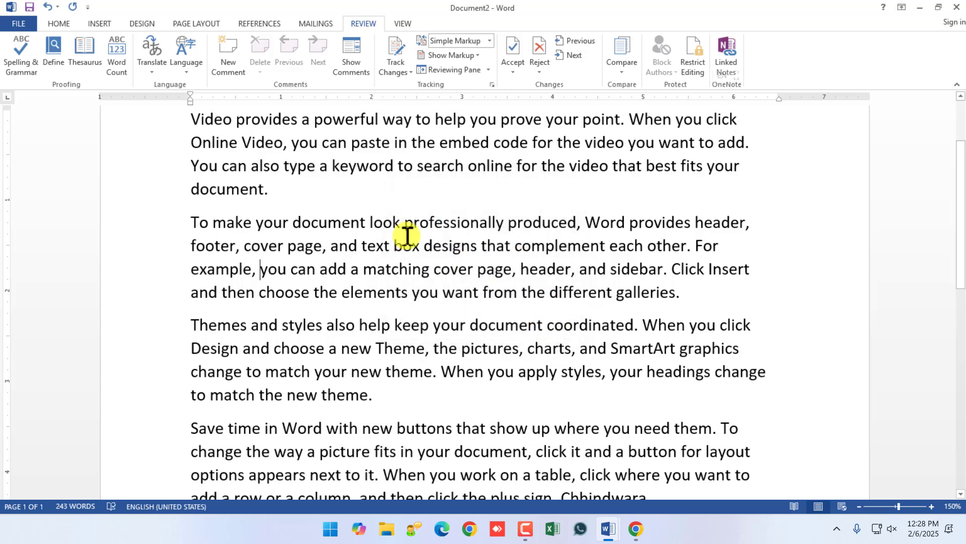
click(305, 245)
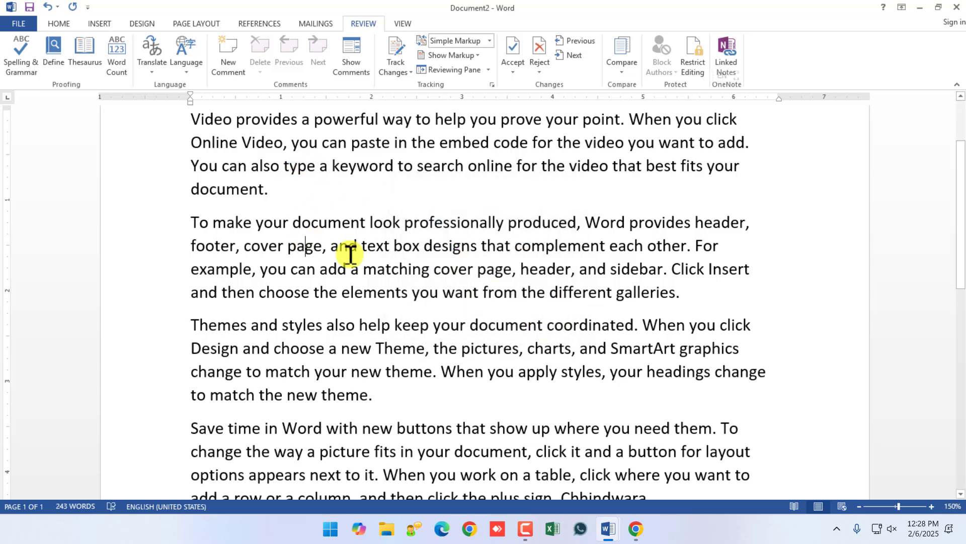
- Add the comment "This is My City" to the word "Chhindwara" at the end of the fourth paragraph
scroll(352, 250, up, 3)
click(371, 287)
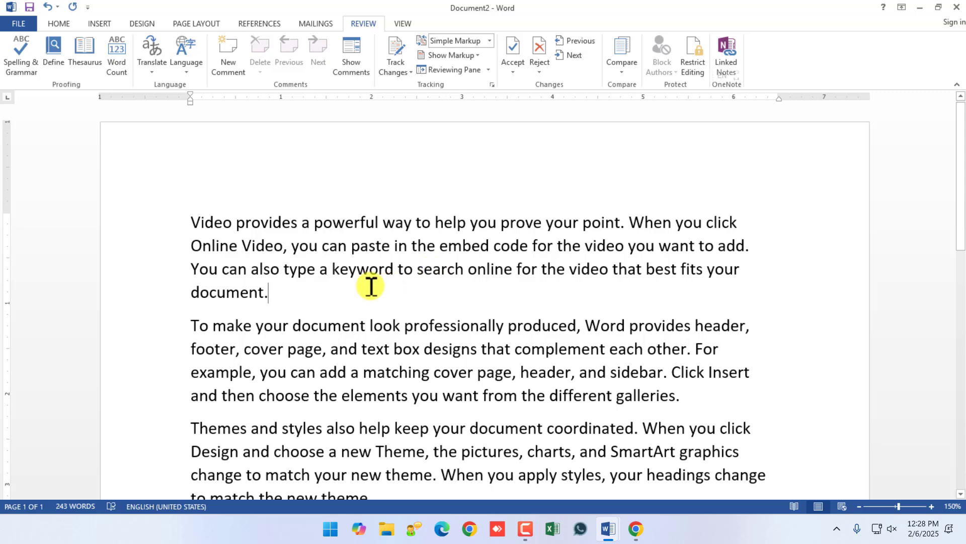
scroll(461, 334, down, 3)
scroll(548, 323, down, 2)
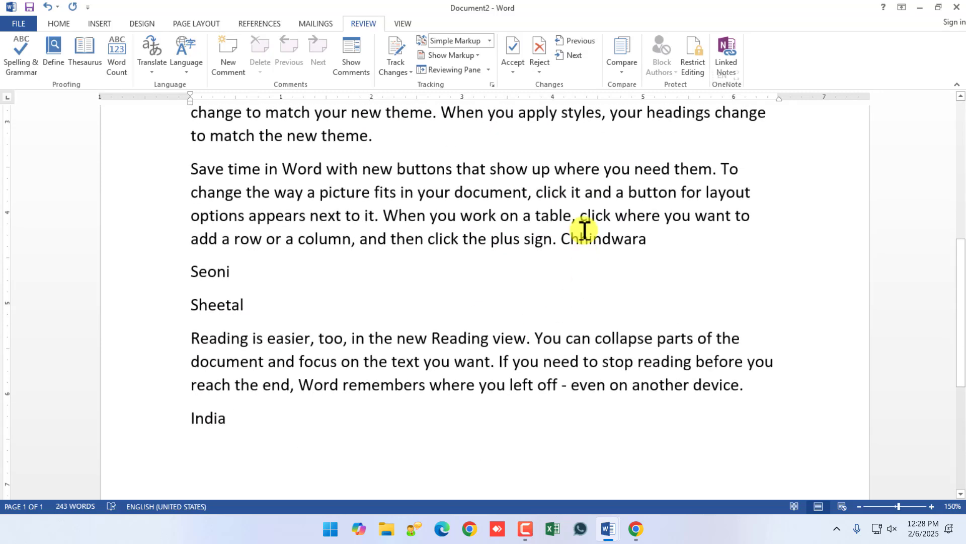
double_click(581, 235)
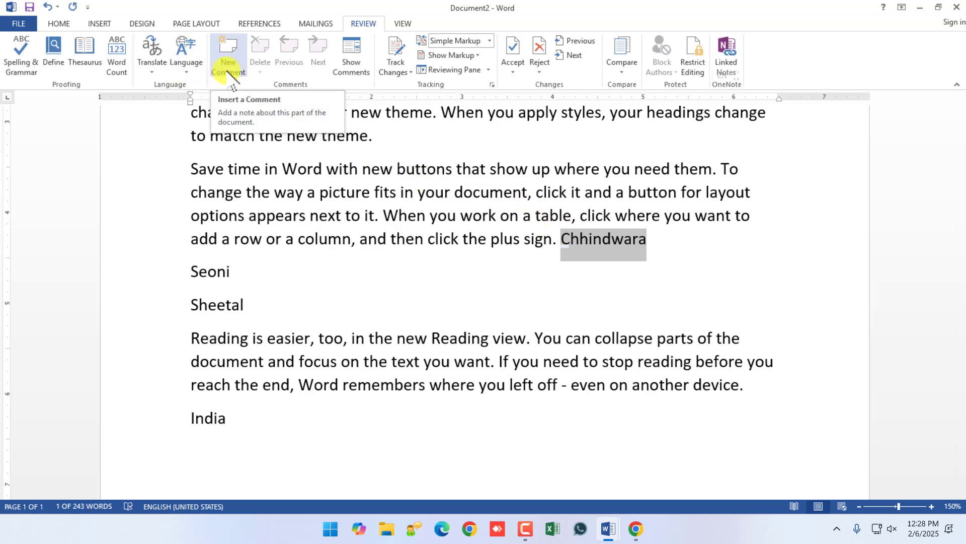
click(228, 66)
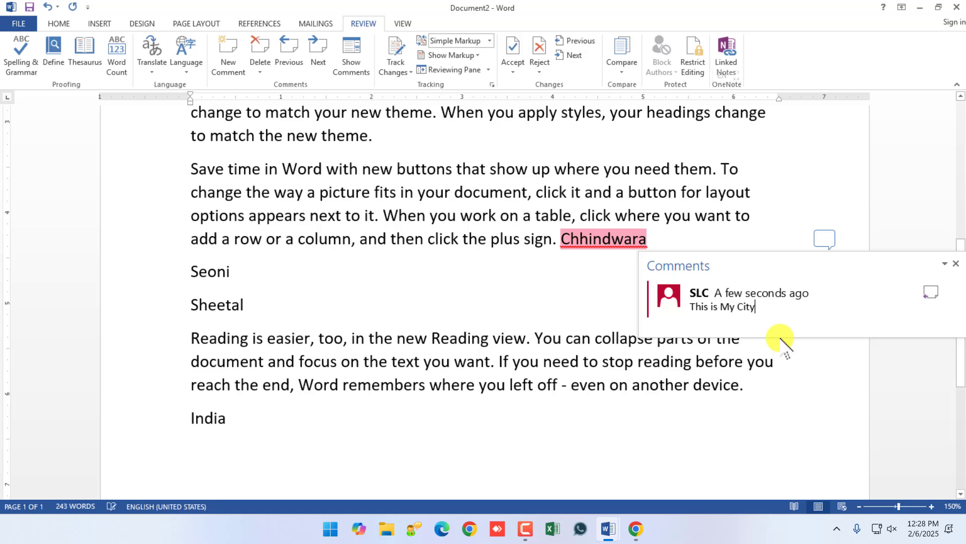
click(588, 325)
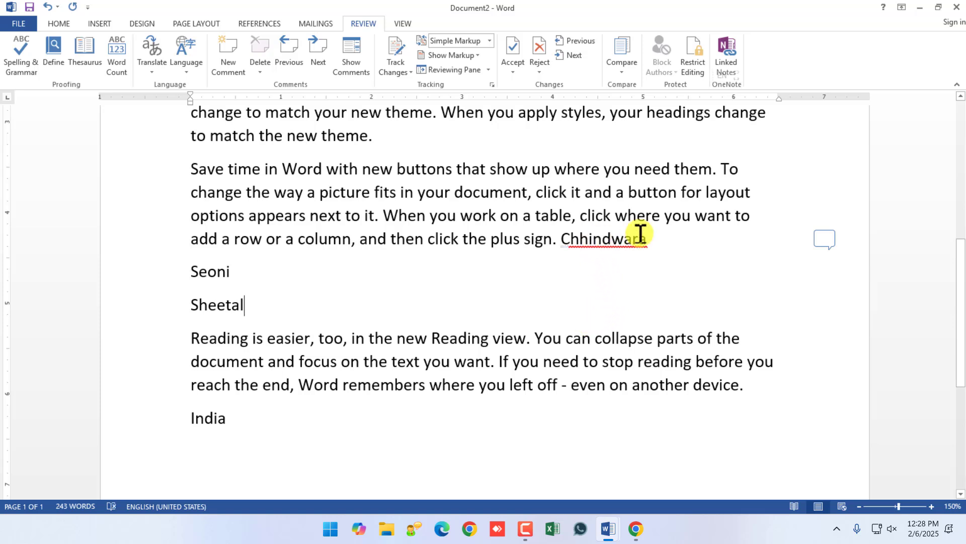
- Review the comment attached to "Chhindwara" from its margin marker and from the commented word, and close it
click(825, 241)
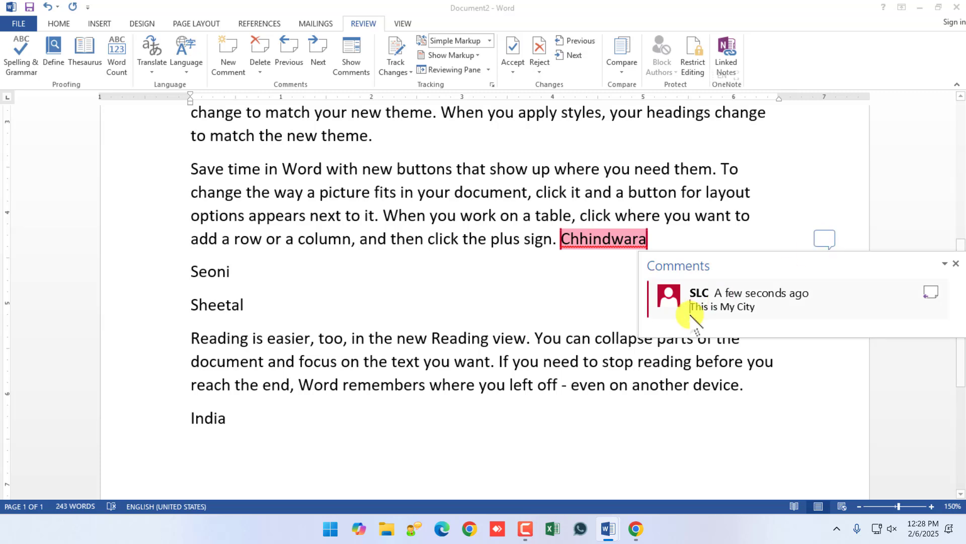
click(554, 292)
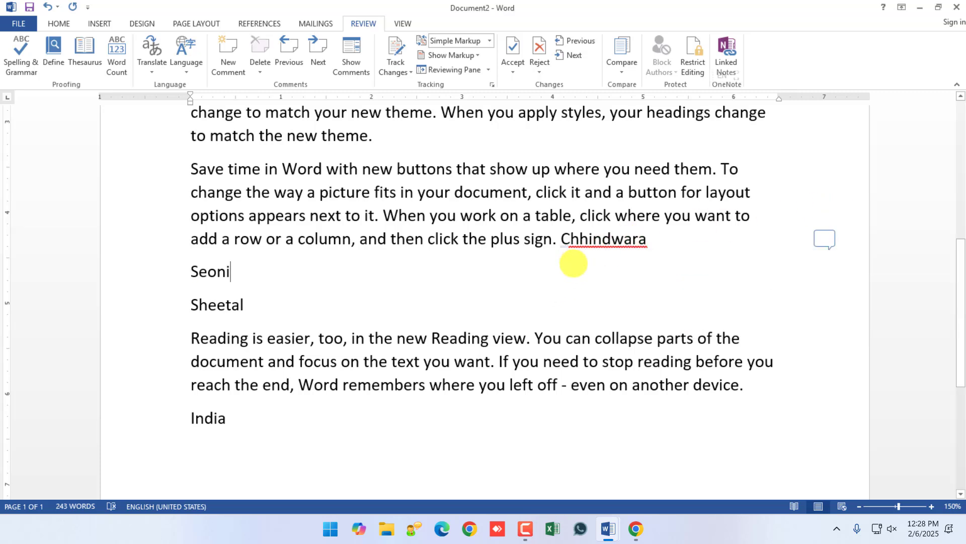
scroll(574, 263, up, 1)
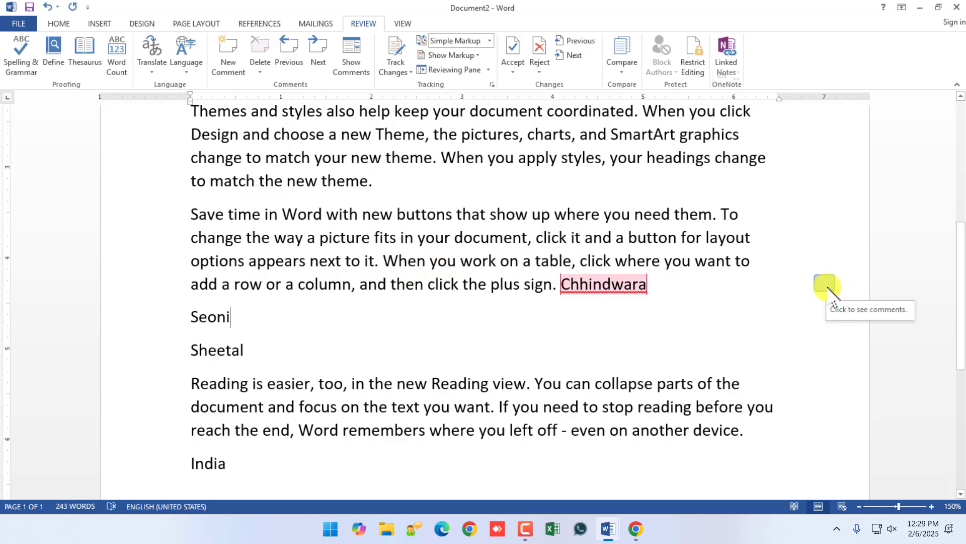
mouse_move(613, 281)
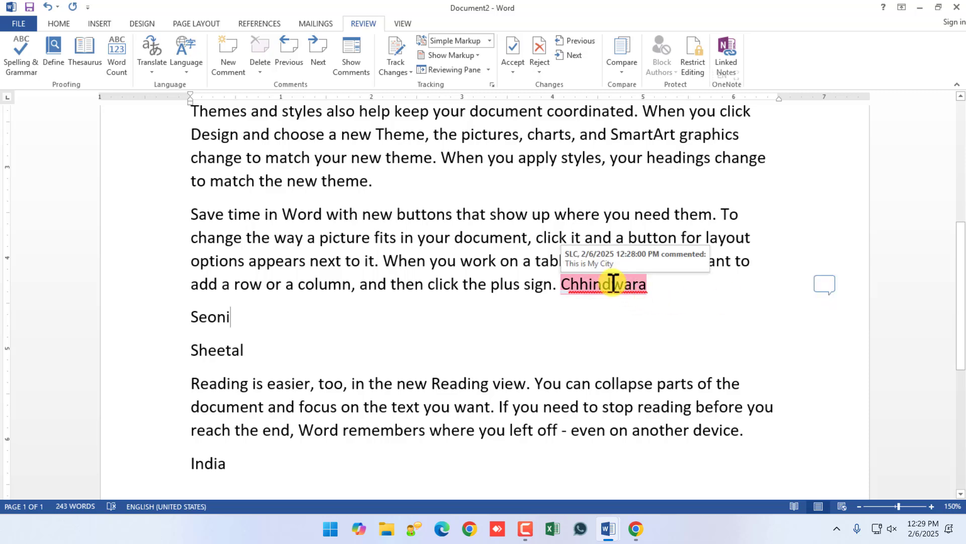
click(823, 285)
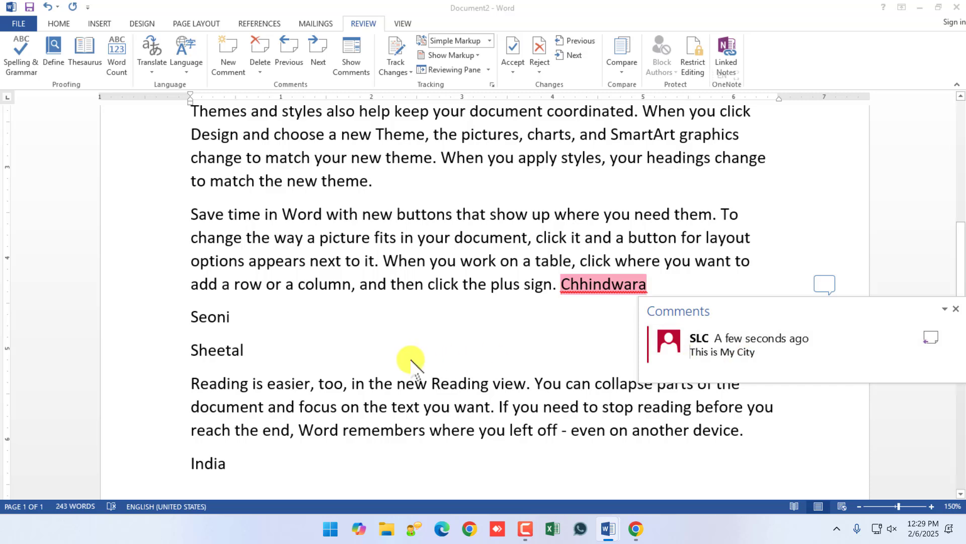
click(384, 349)
- Add the comment "This is a City in MP" to the word "Seoni", reopen it to check the text, and close it
scroll(274, 312, down, 1)
double_click(205, 275)
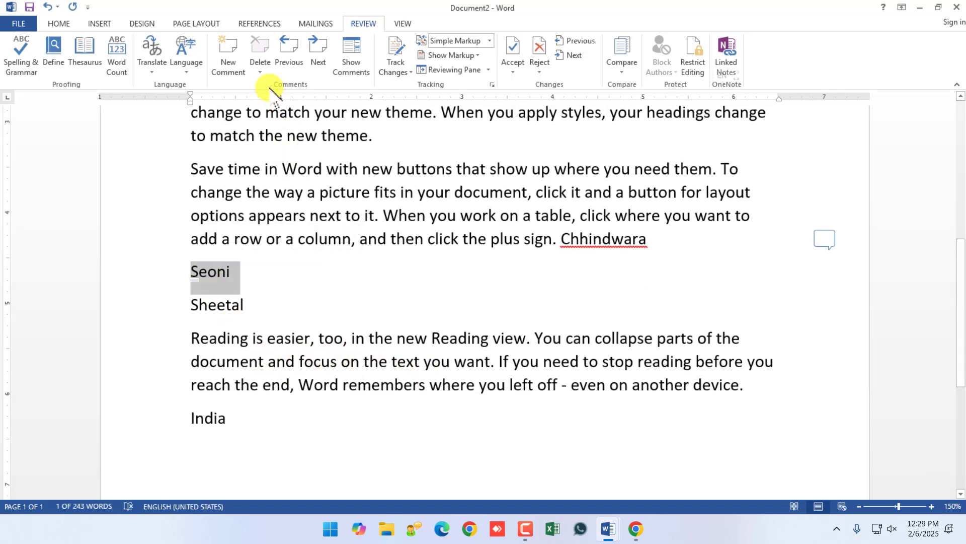
click(229, 58)
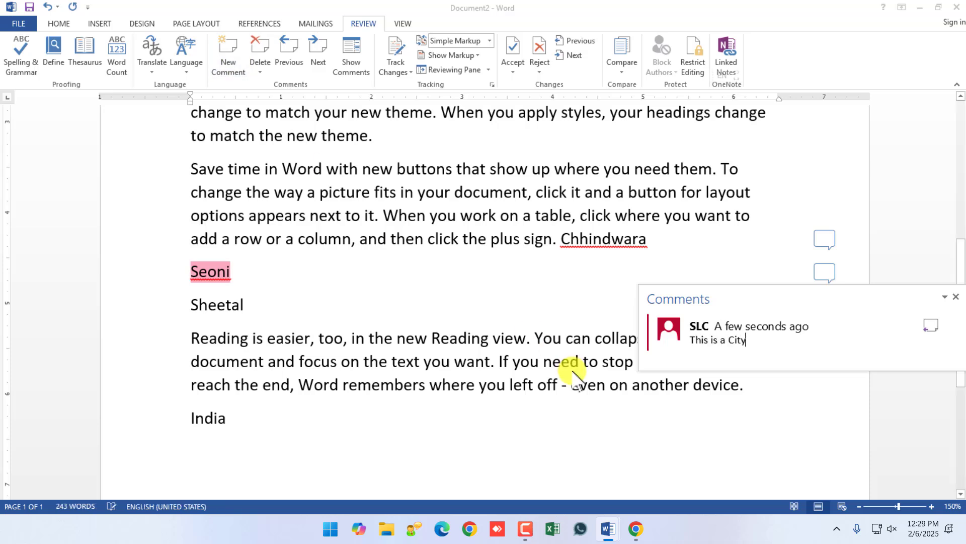
text(This is a City in MP)
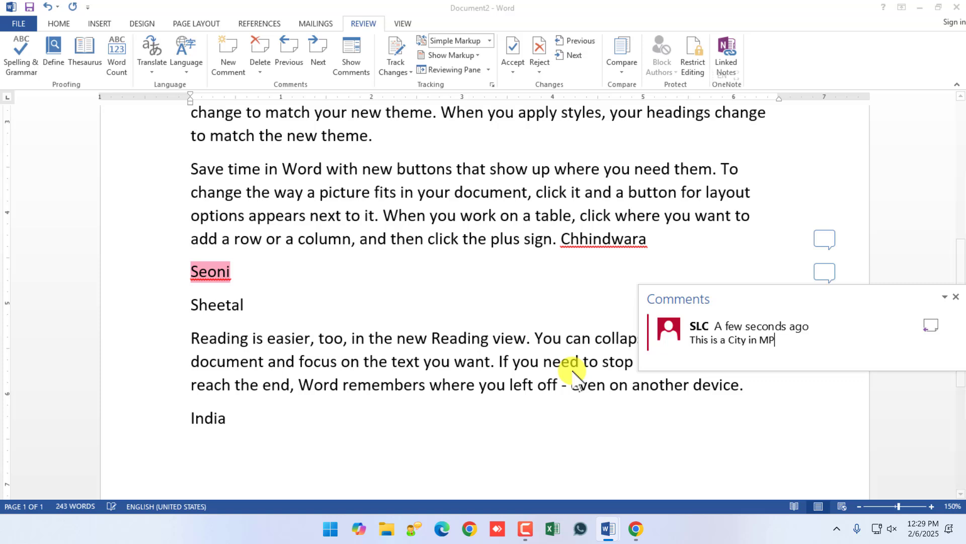
click(506, 352)
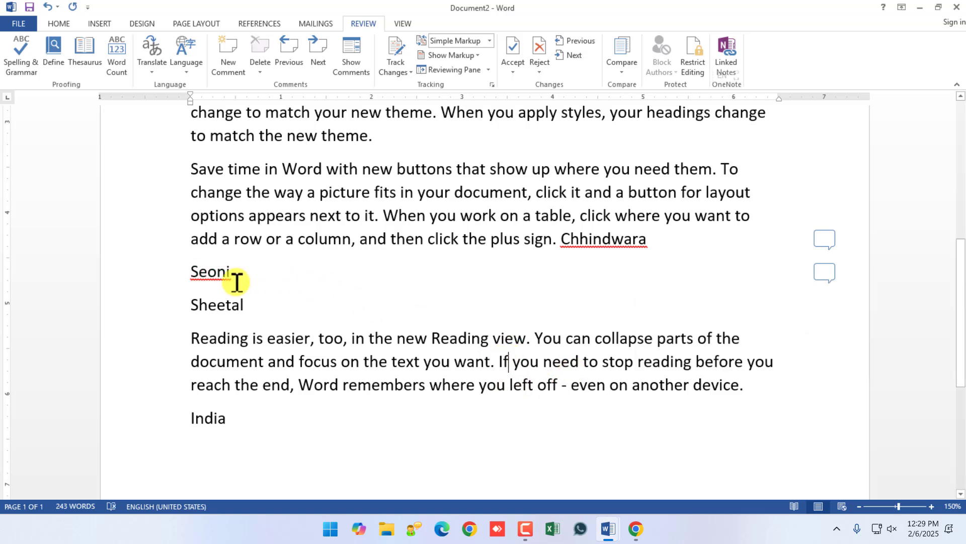
click(824, 274)
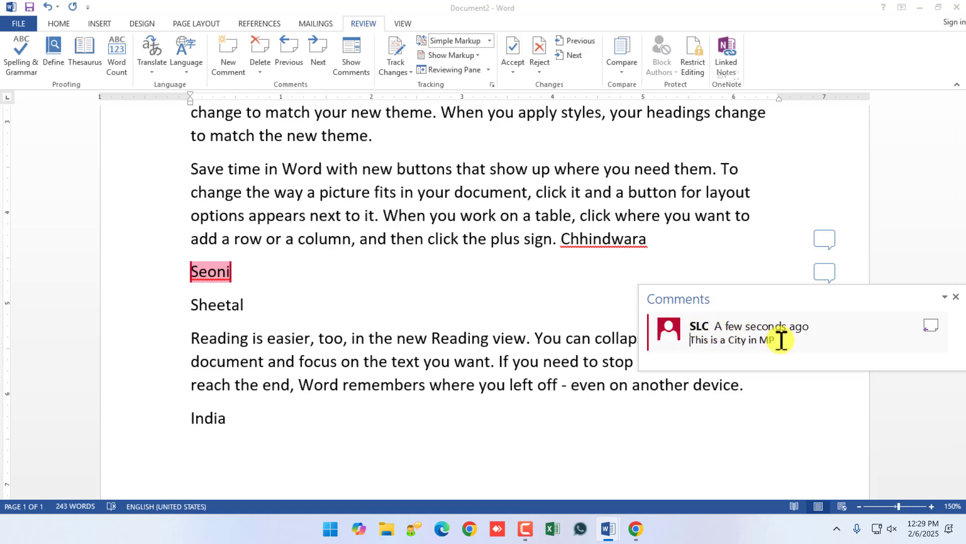
click(370, 341)
- Add the comment "This is a Student in Computer Course" to the person's first name on the line below "Seoni"
triple_click(200, 302)
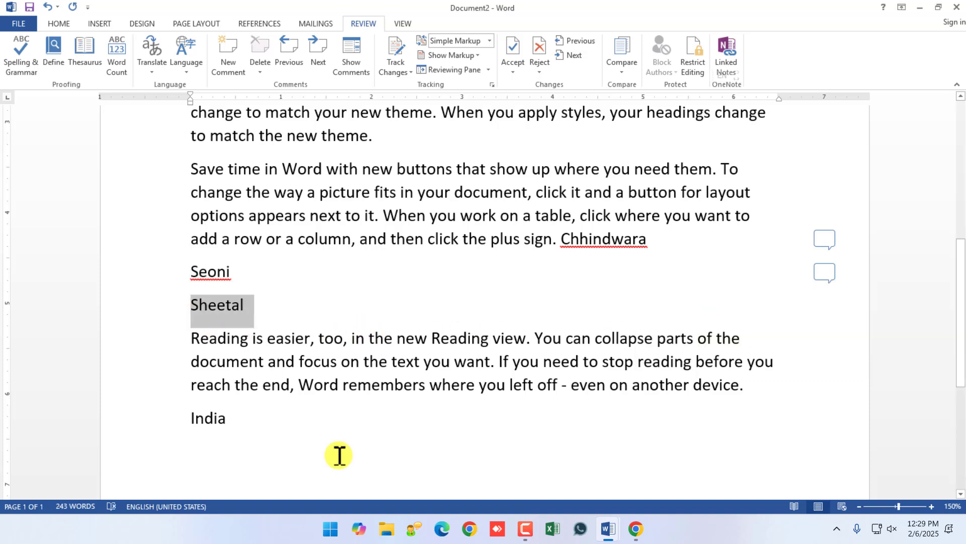
click(235, 51)
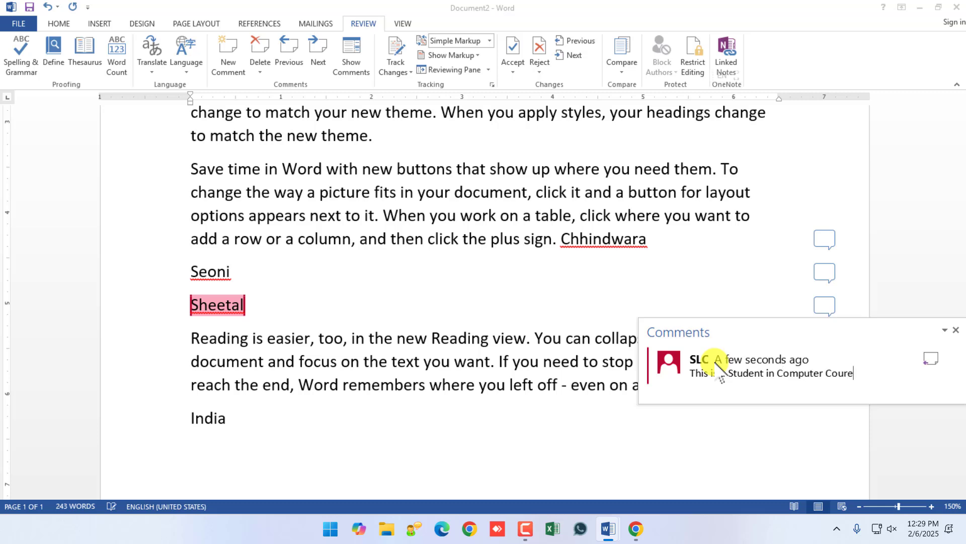
click(539, 361)
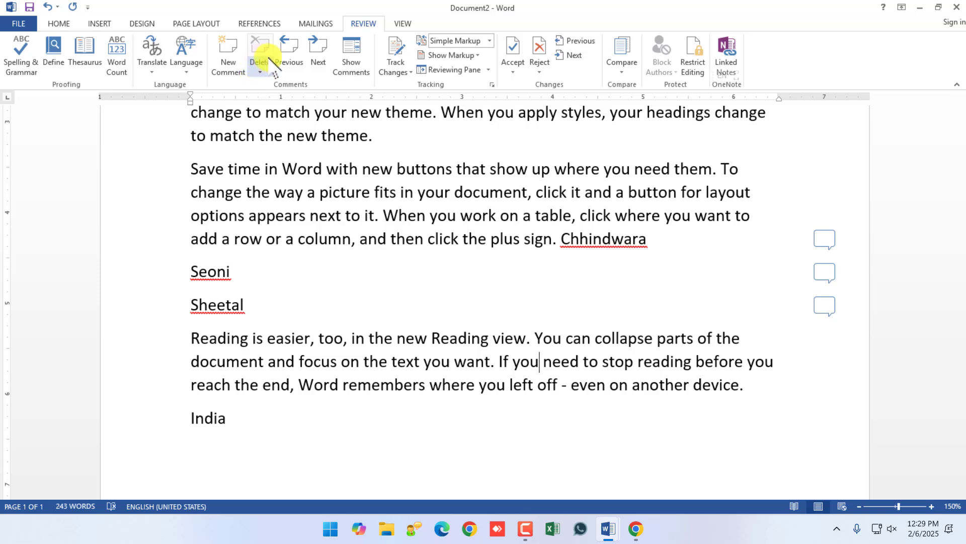
- Step backward and forward through the document's comments one by one
click(290, 62)
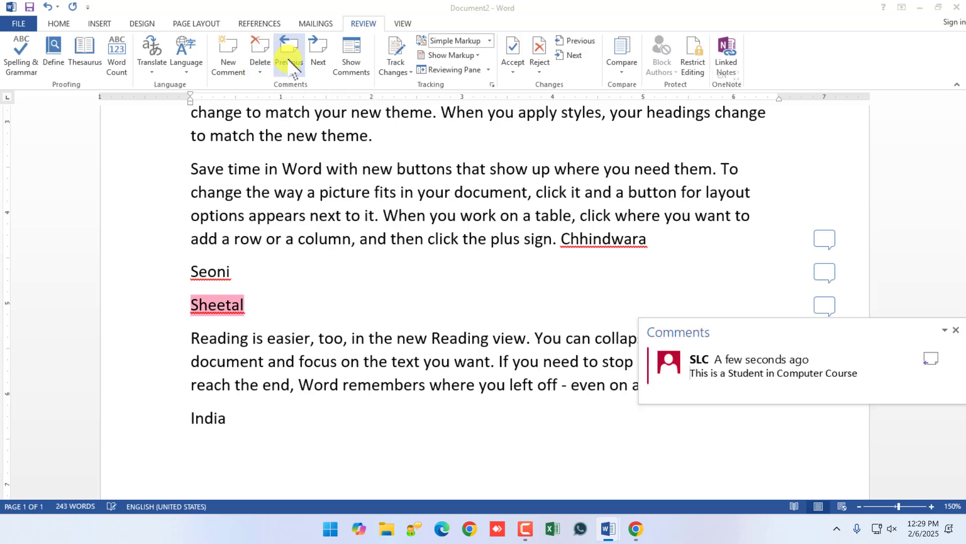
click(289, 62)
click(289, 61)
click(290, 62)
click(290, 62)
click(289, 59)
click(309, 55)
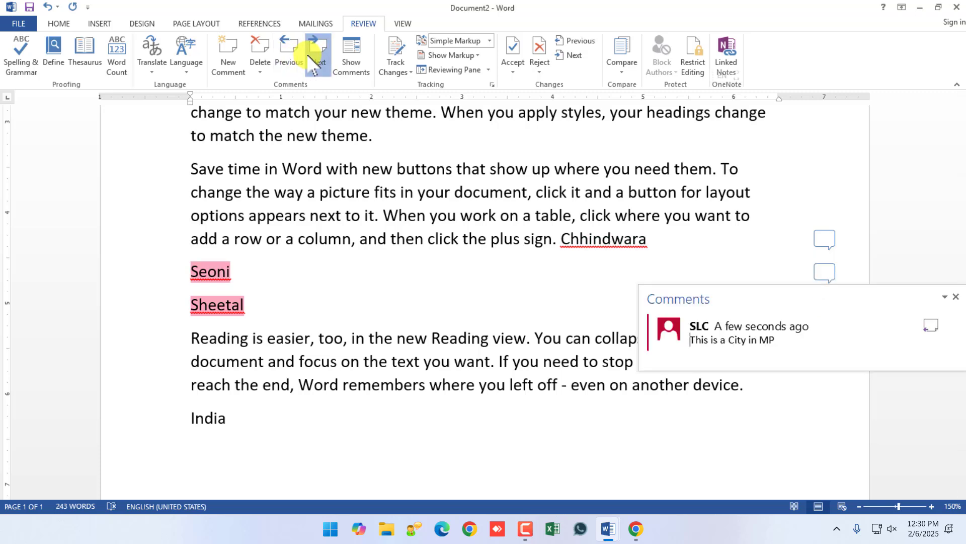
click(308, 55)
click(308, 55)
click(288, 55)
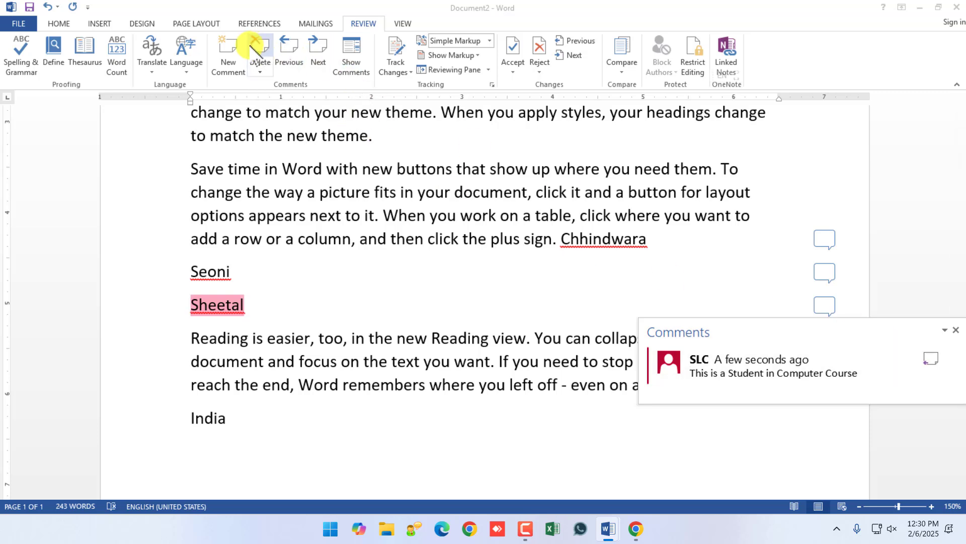
- Close the open comment, show all comments beside the text, and collapse them to margin markers again
click(436, 239)
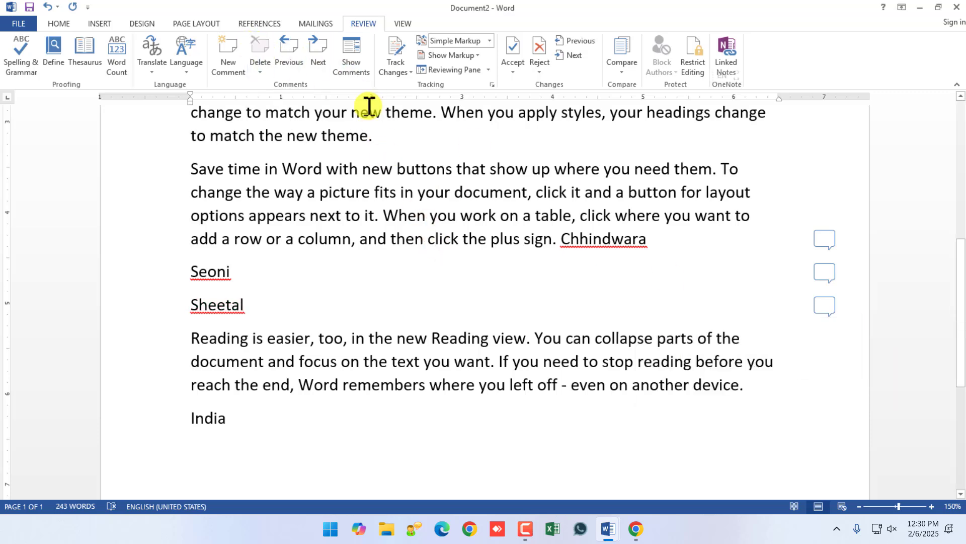
click(349, 55)
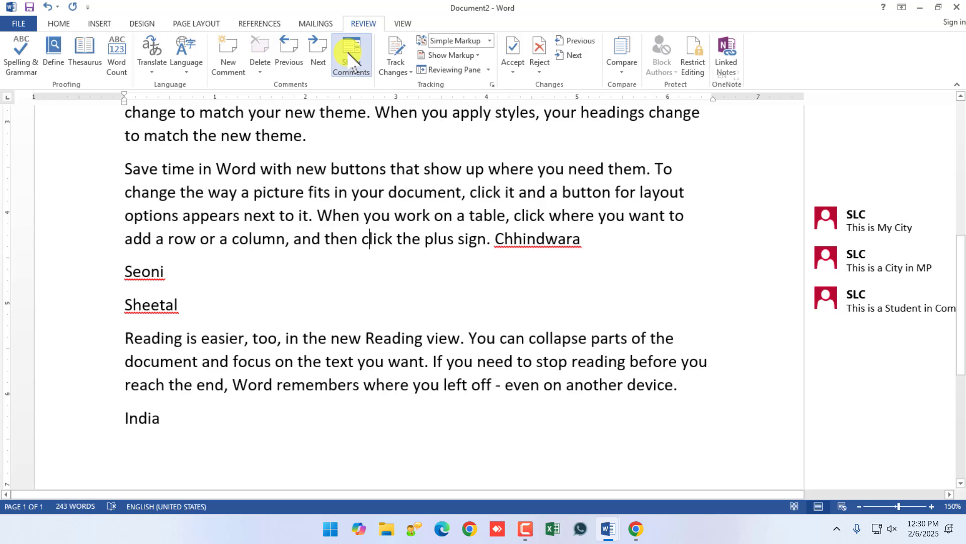
click(351, 56)
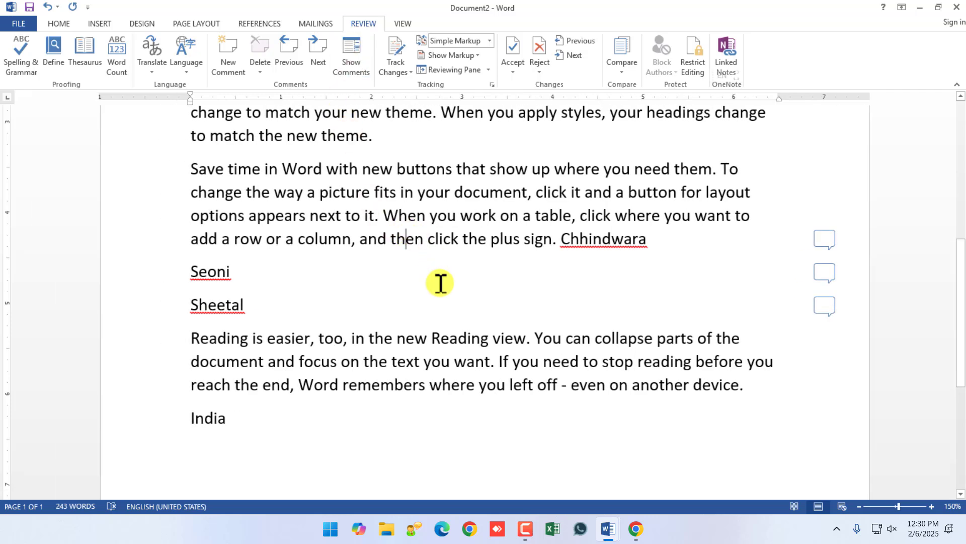
scroll(438, 282, up, 3)
scroll(441, 285, up, 2)
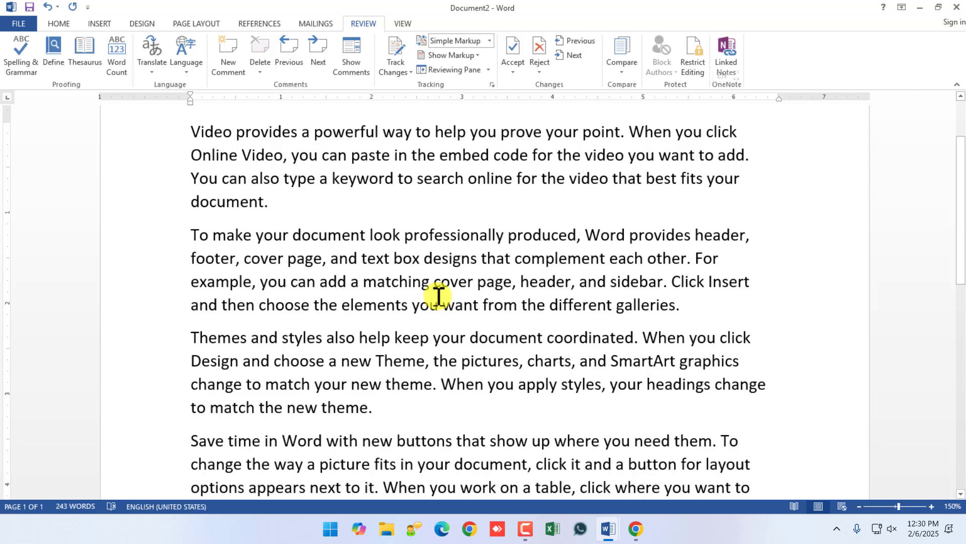
scroll(437, 298, down, 5)
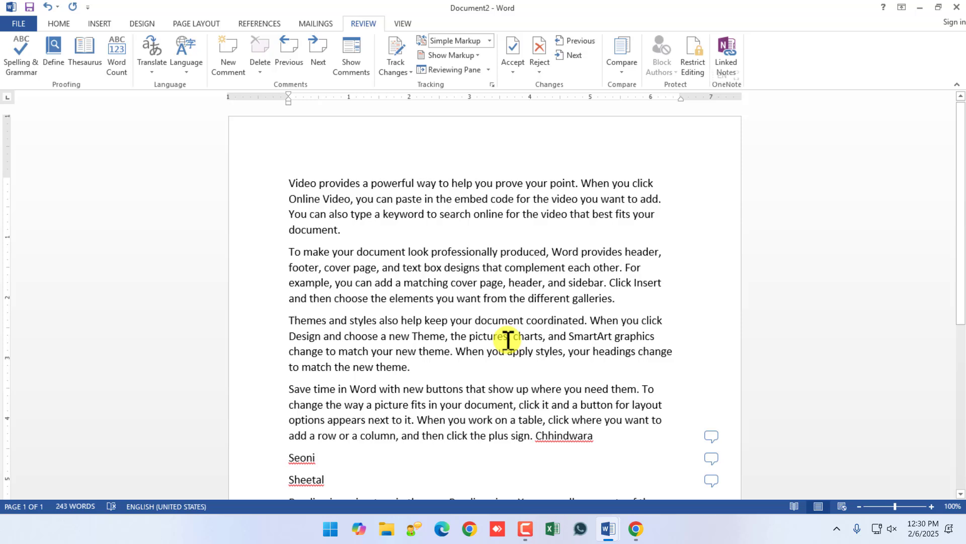
scroll(489, 269, up, 3)
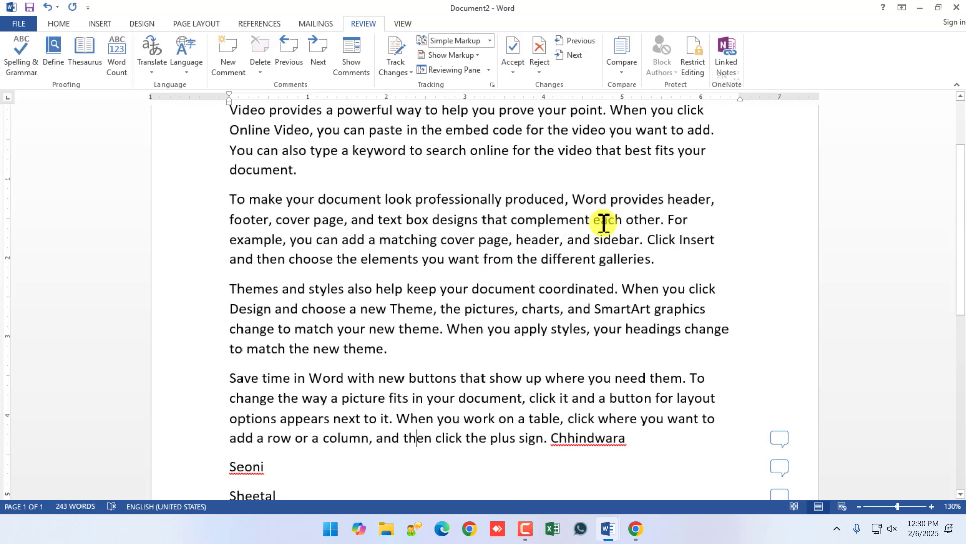
double_click(523, 220)
click(58, 24)
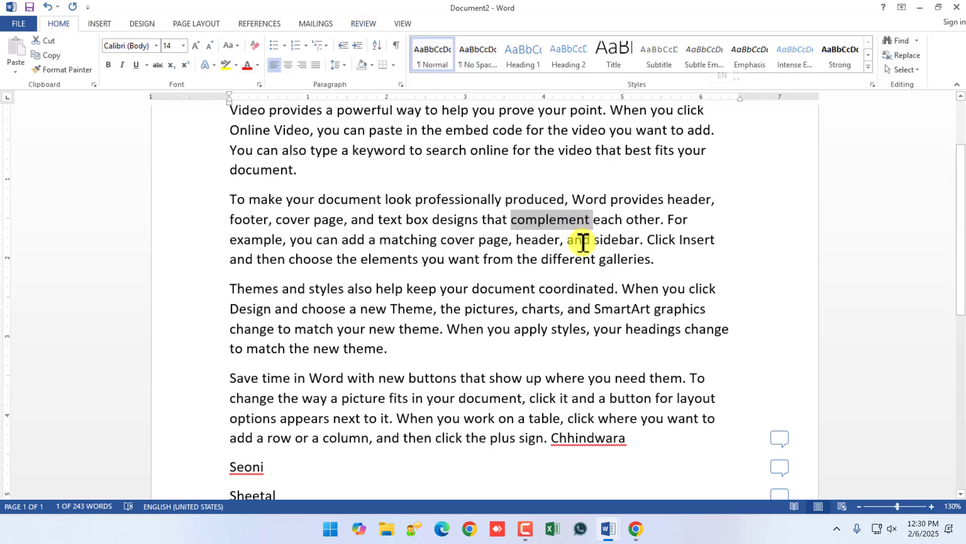
click(539, 259)
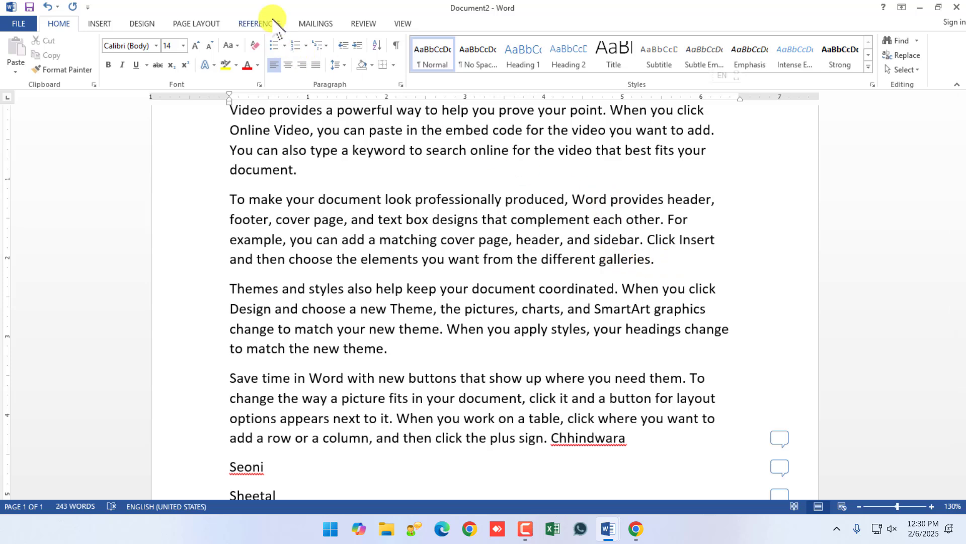
click(313, 23)
- Turn on Track Changes and delete the word "galleries" at the end of the second paragraph
click(363, 23)
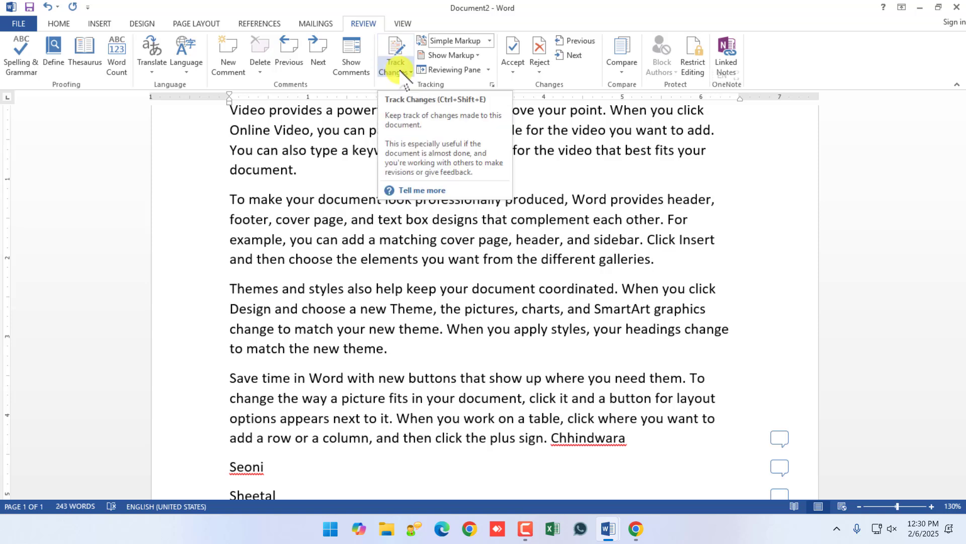
click(403, 72)
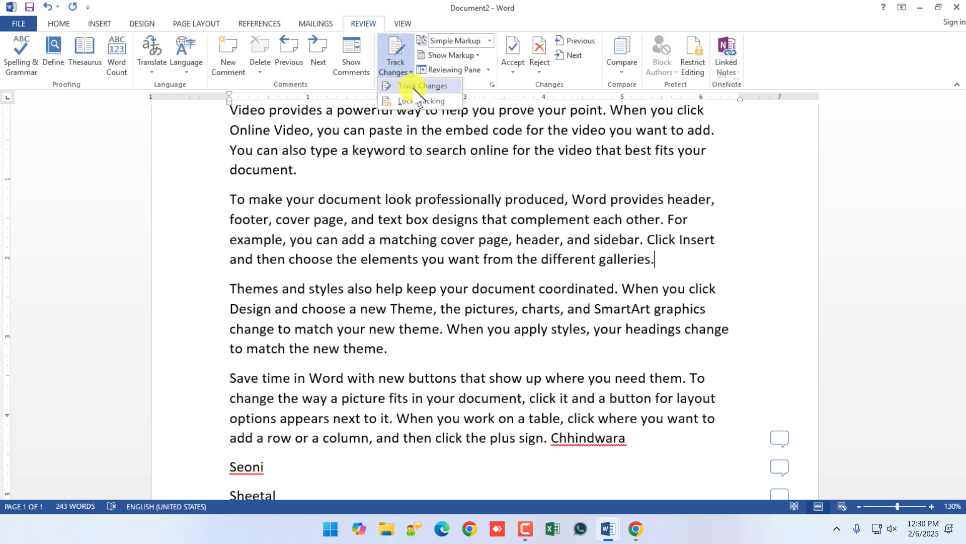
click(415, 86)
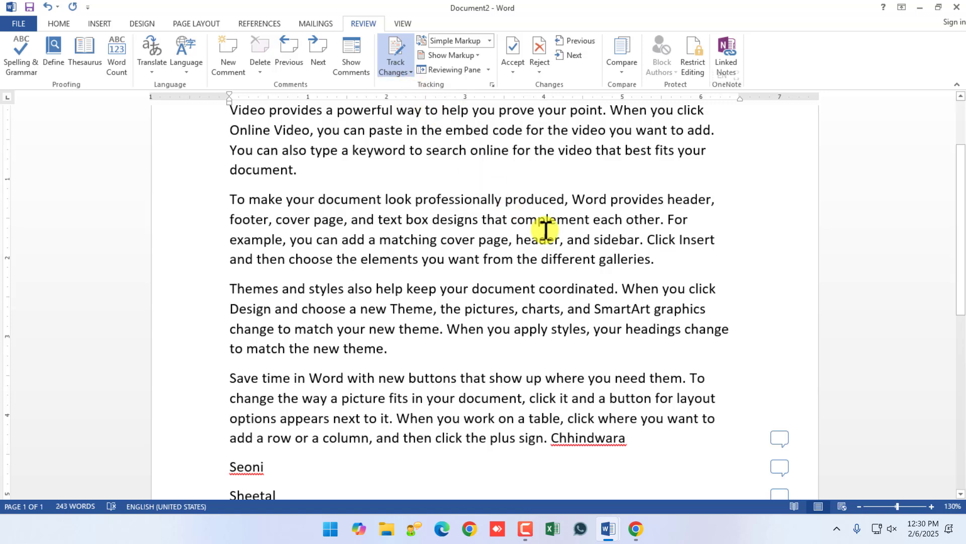
double_click(620, 262)
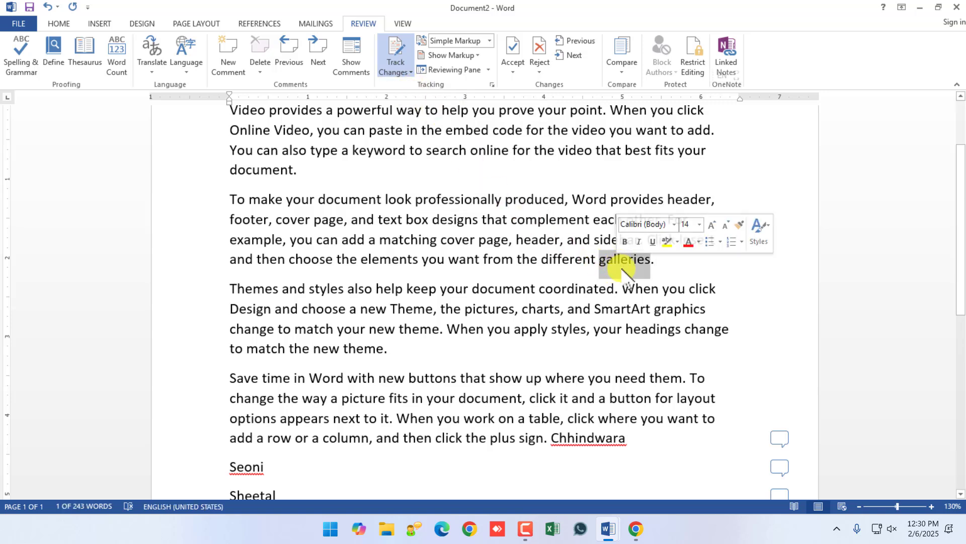
key(Delete)
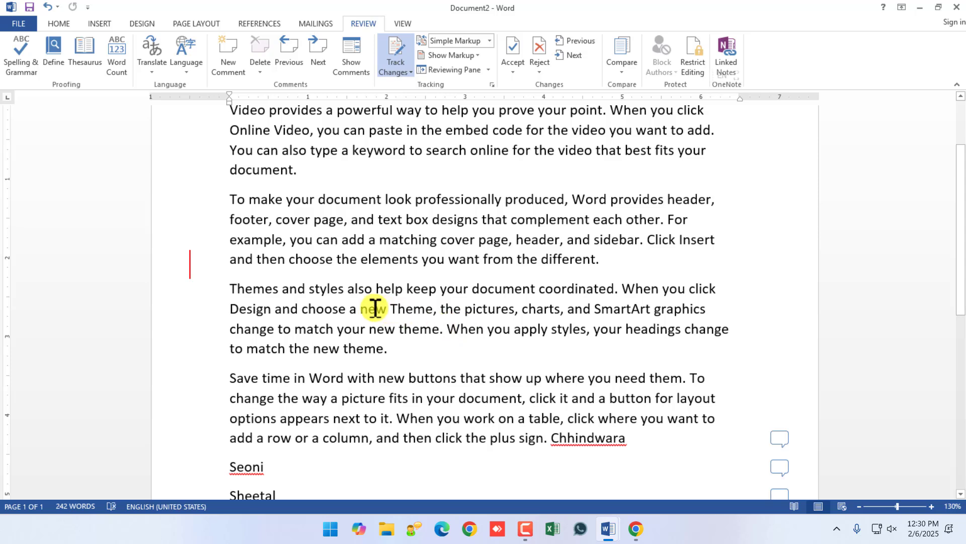
- Insert the word "Chhindwara" before "new Theme" in the third paragraph as a tracked change
double_click(374, 308)
key(Left)
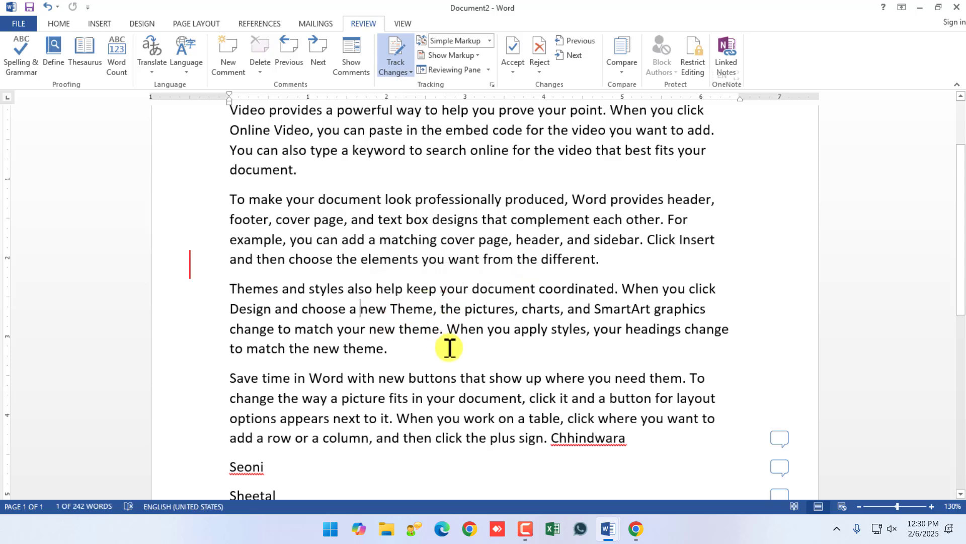
text(Chhindwara)
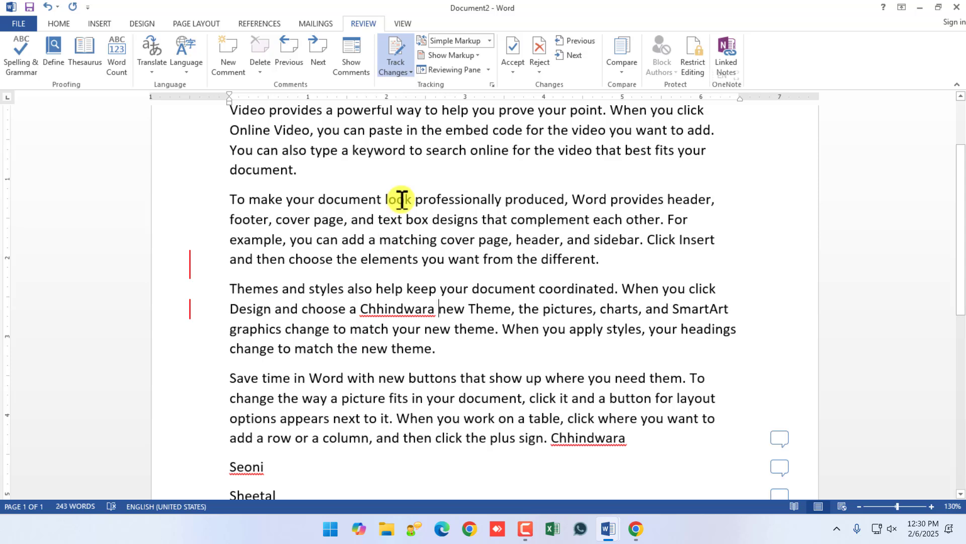
- Set the review display to All Markup and examine the tracked deletion and insertion in the second and third paragraphs
click(461, 55)
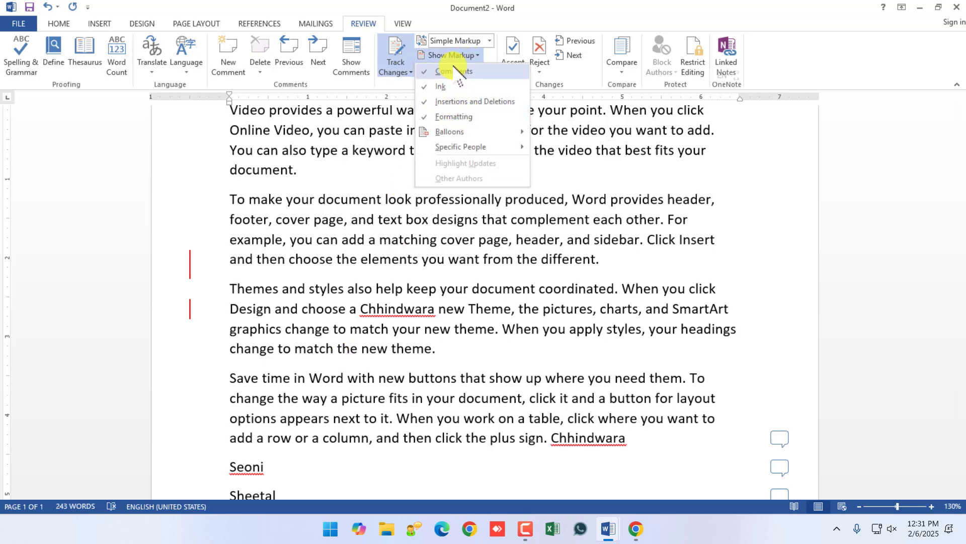
click(455, 56)
click(464, 41)
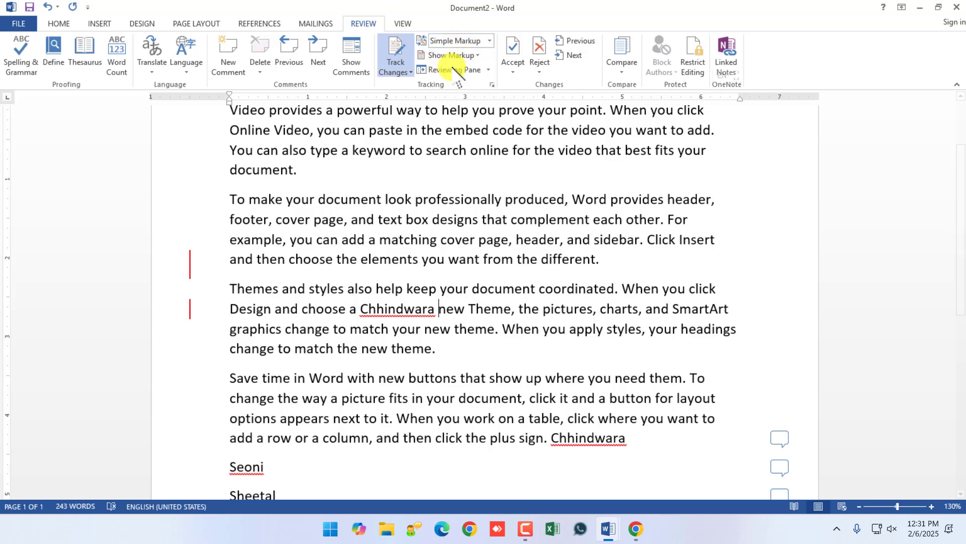
click(450, 67)
scroll(262, 321, down, 1)
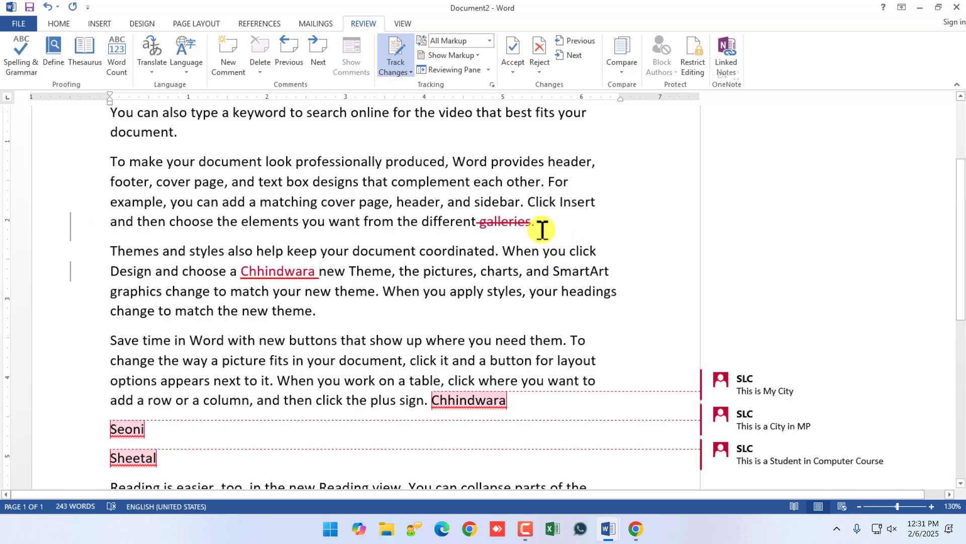
mouse_move(513, 222)
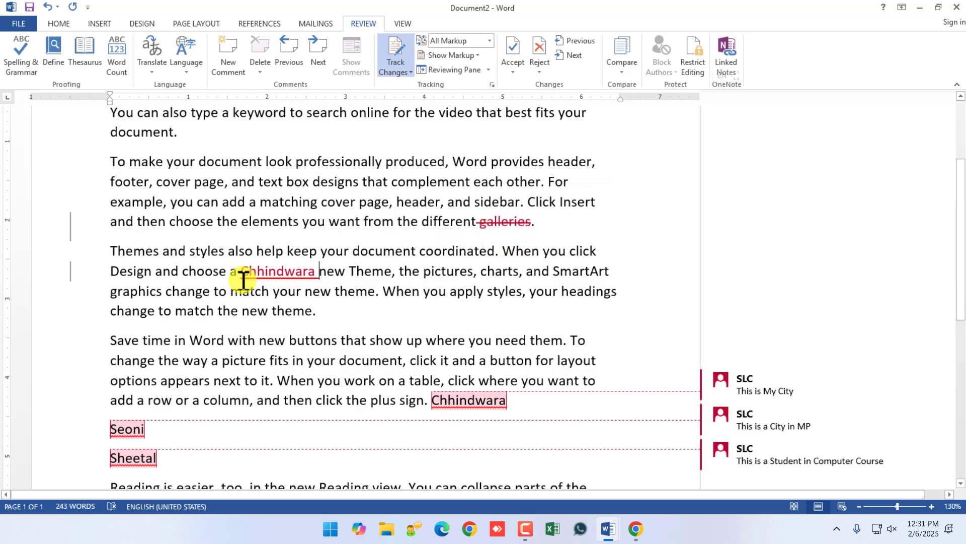
mouse_move(302, 277)
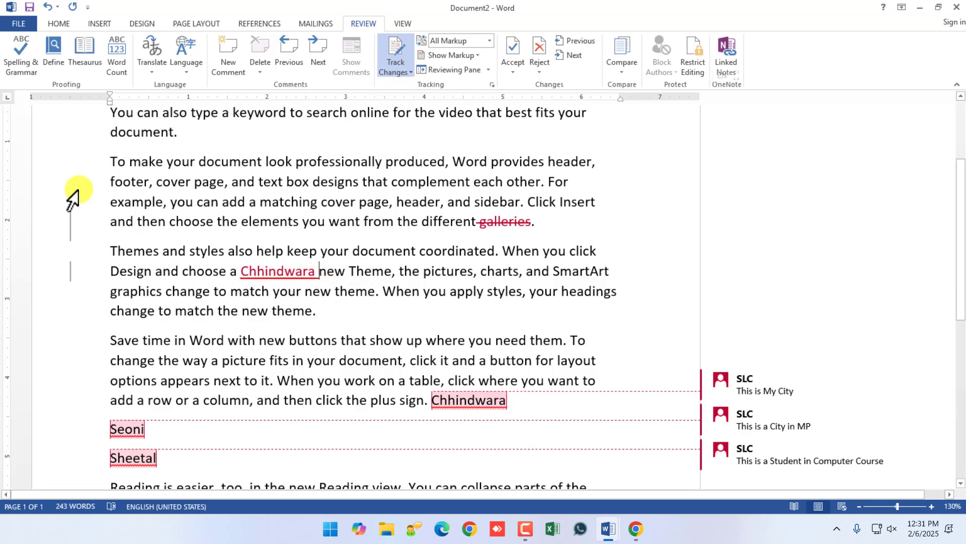
- Return the review display to Simple Markup and turn off Track Changes
click(398, 71)
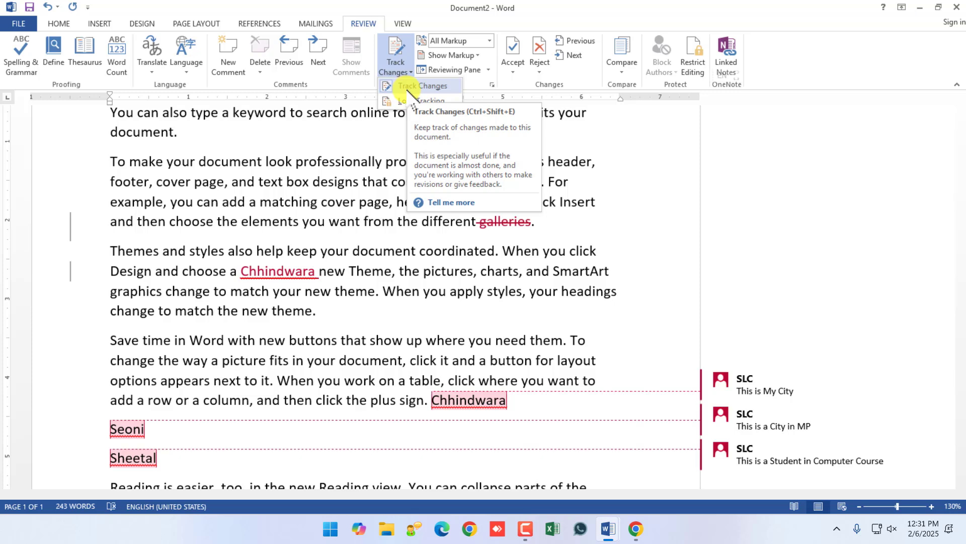
click(489, 40)
click(453, 53)
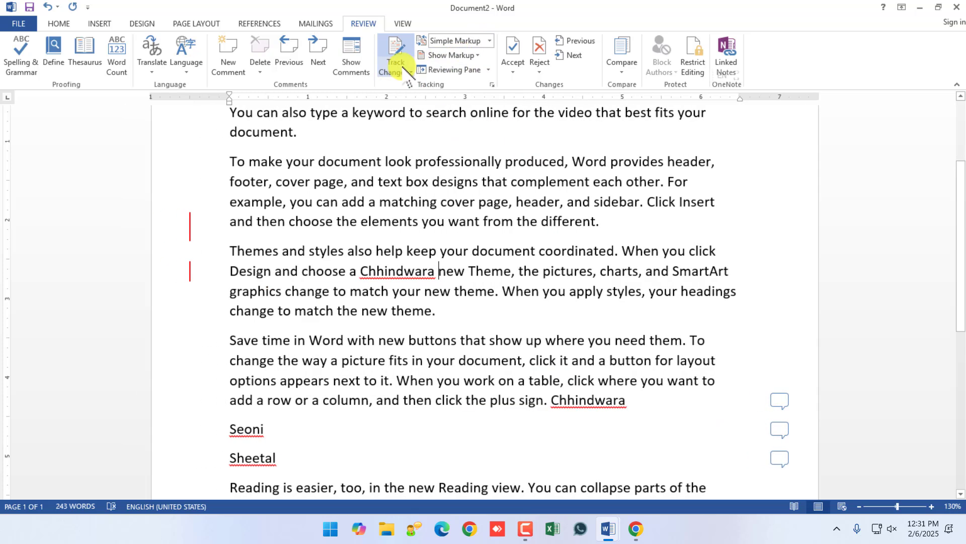
click(403, 70)
click(400, 92)
click(399, 291)
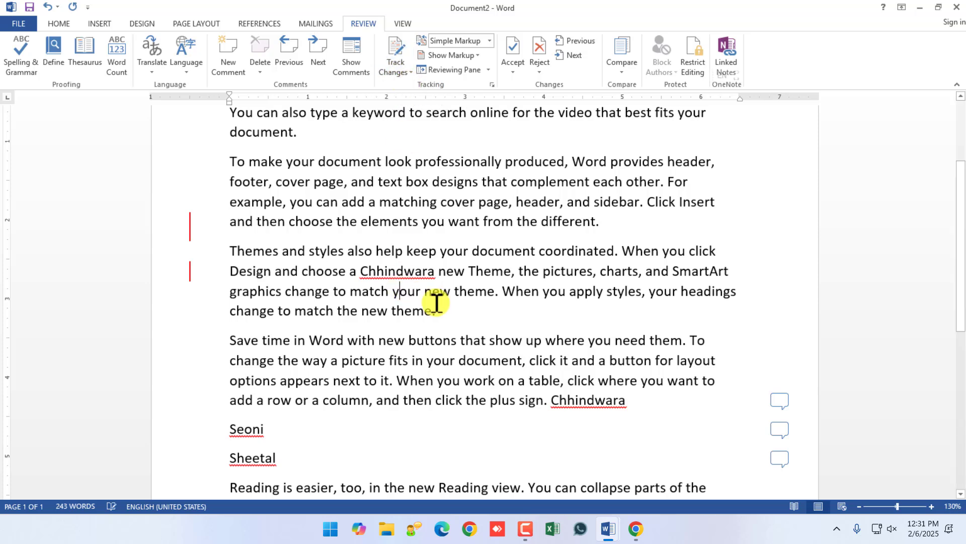
click(436, 303)
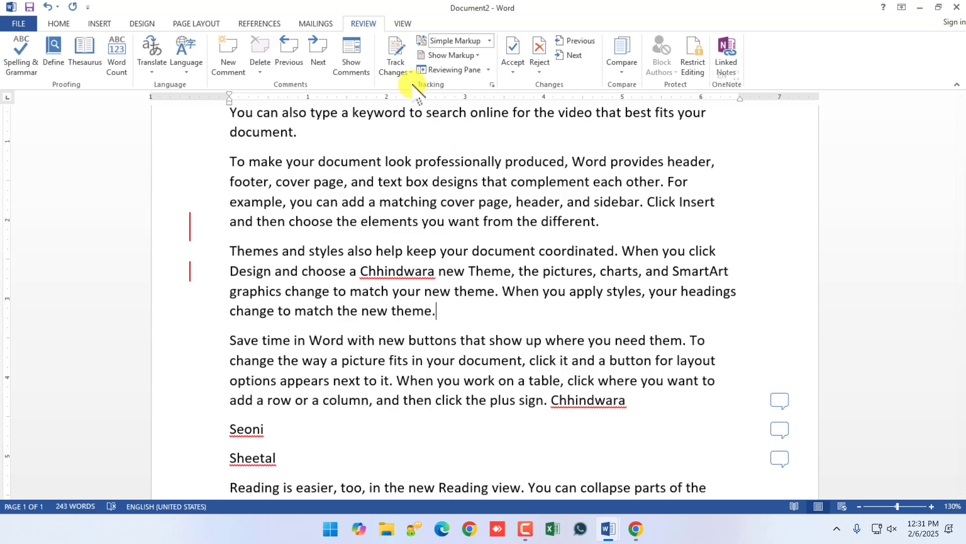
- Limit formatting to selected styles, restrict editing to No changes (Read only), and start enforcing protection with a new password entered twice
click(697, 68)
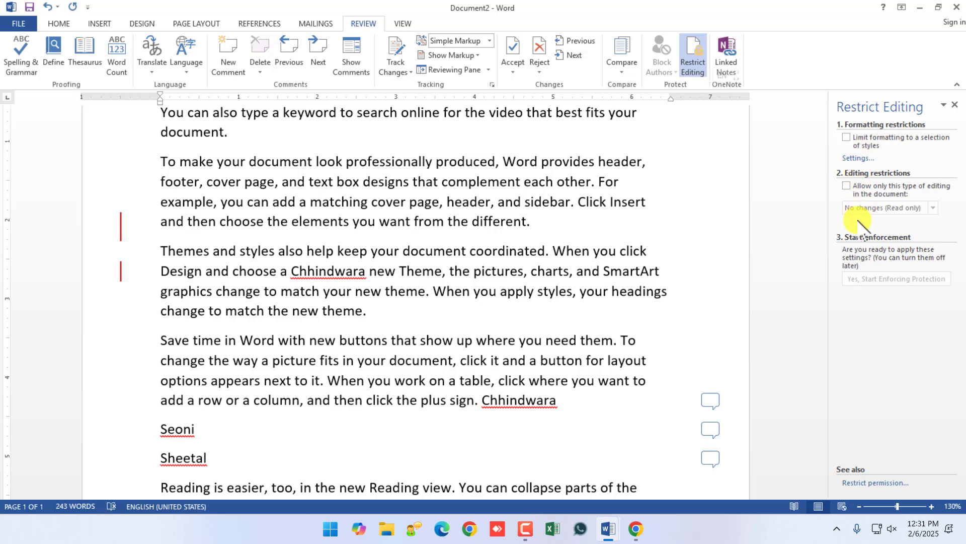
click(846, 139)
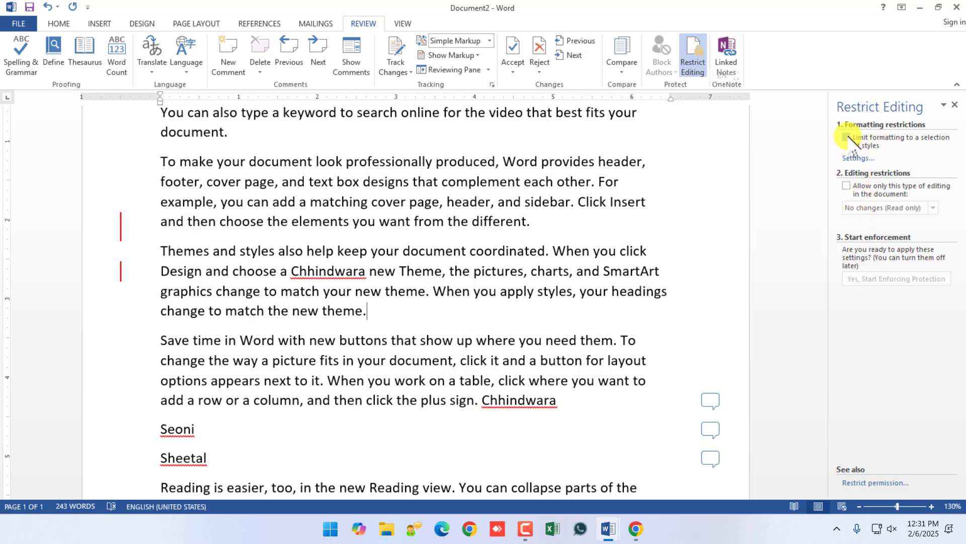
click(846, 186)
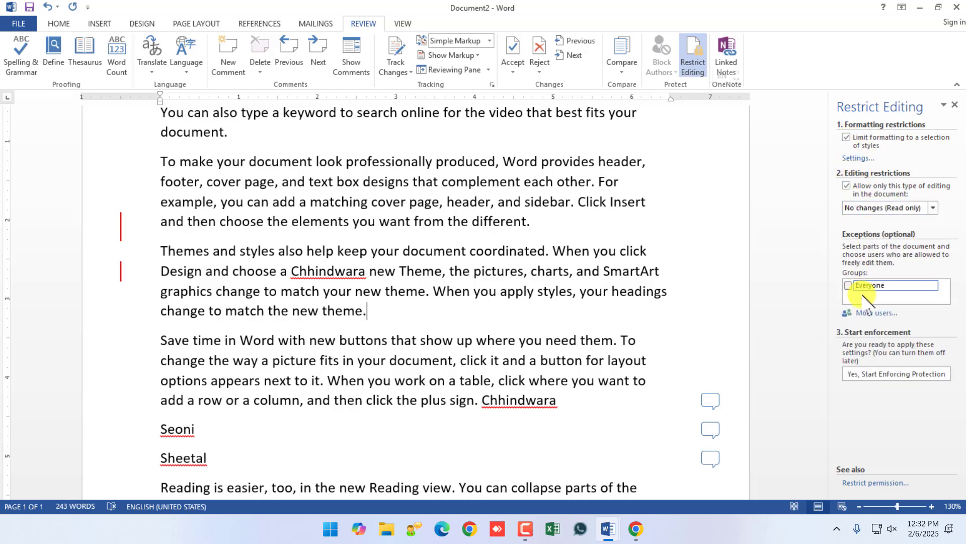
click(865, 376)
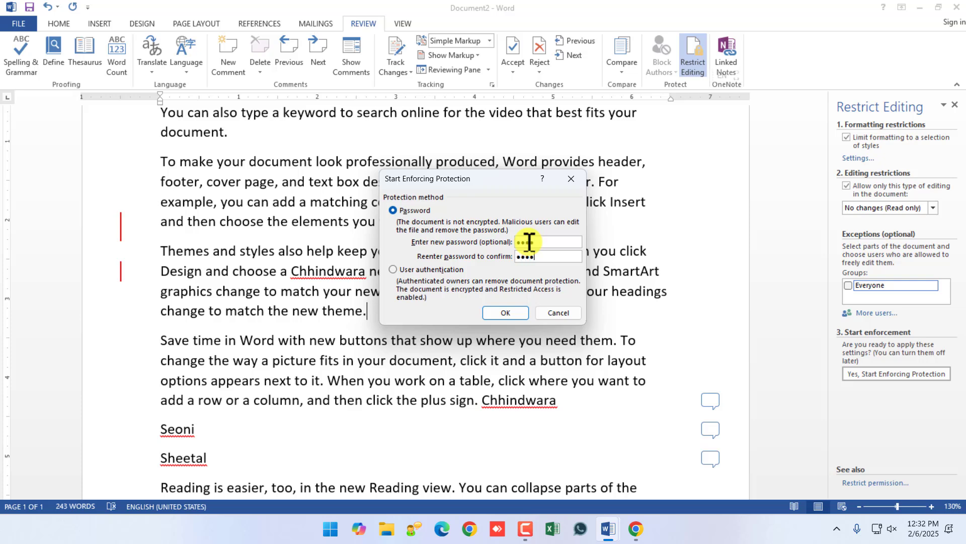
click(505, 313)
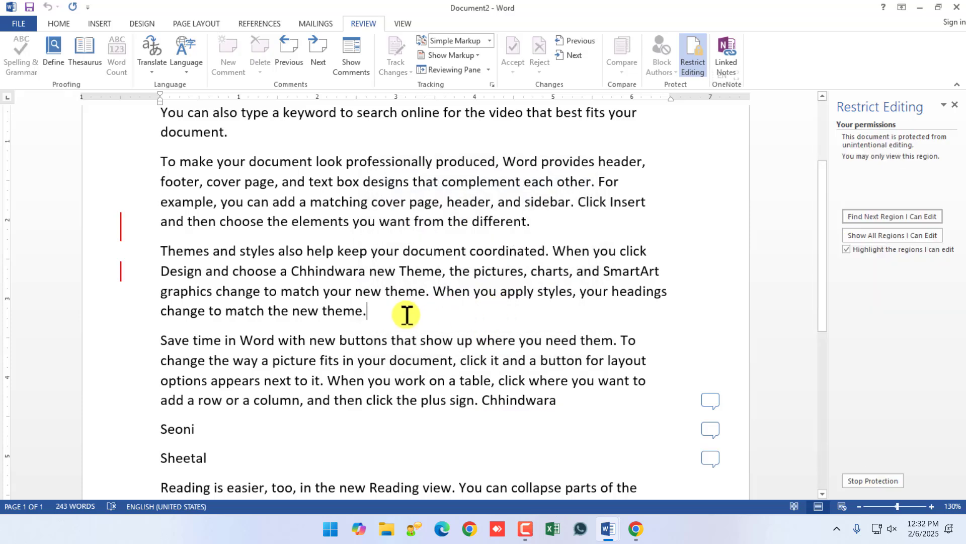
- Try to delete characters at several places in the second and third paragraphs of the protected document
key(BackSpace)
click(423, 245)
key(BackSpace)
click(316, 187)
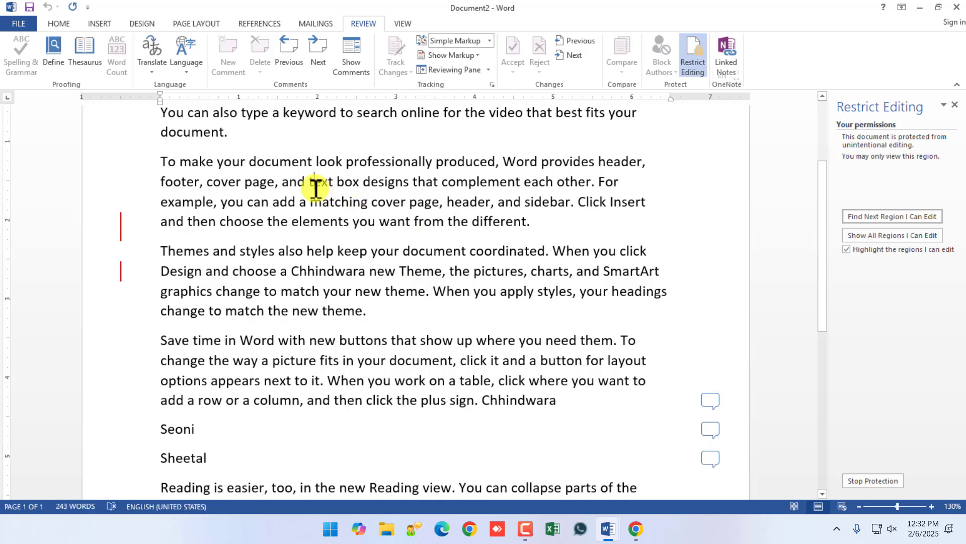
click(242, 189)
key(BackSpace)
click(292, 286)
key(BackSpace)
click(399, 314)
key(BackSpace)
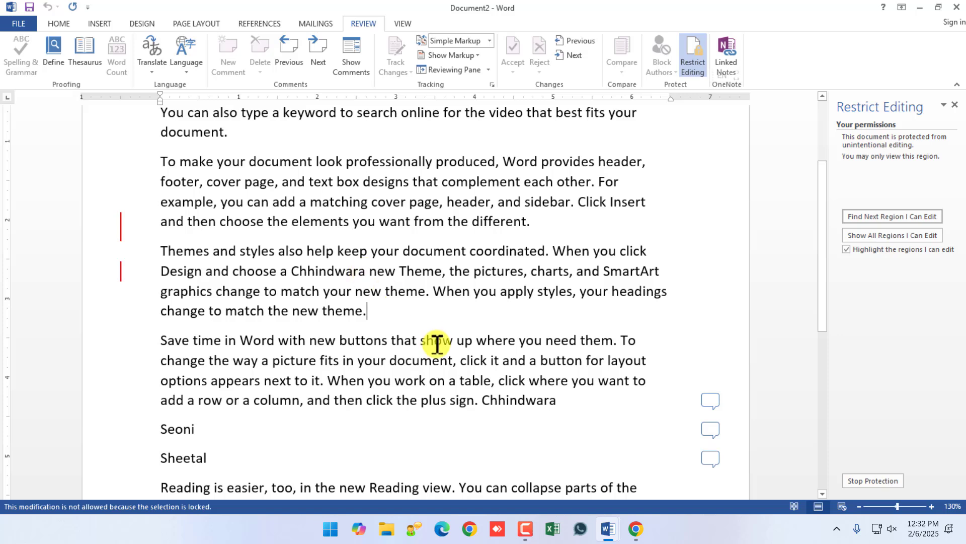
click(473, 311)
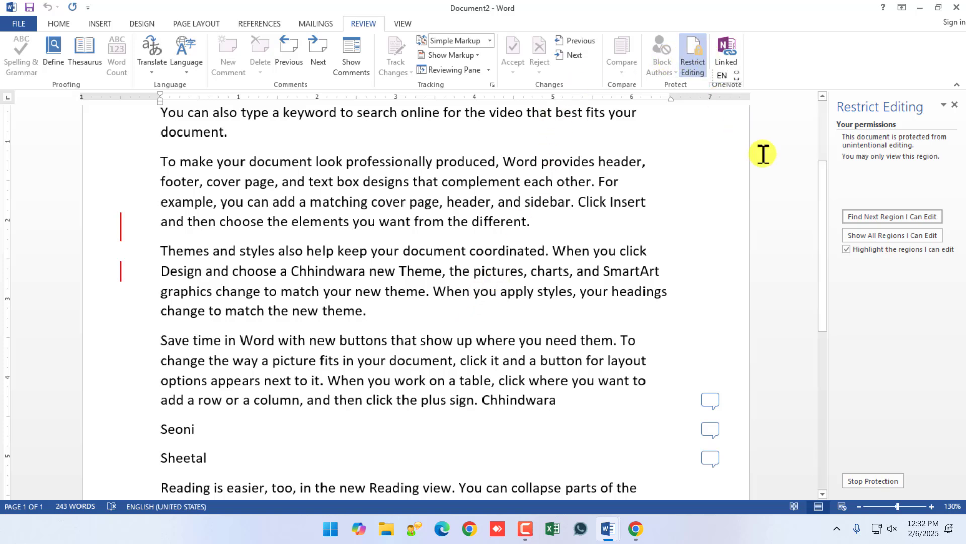
- Stop the document protection with its password, test editing with dummy text after the third paragraph, and close the editing restrictions
click(869, 482)
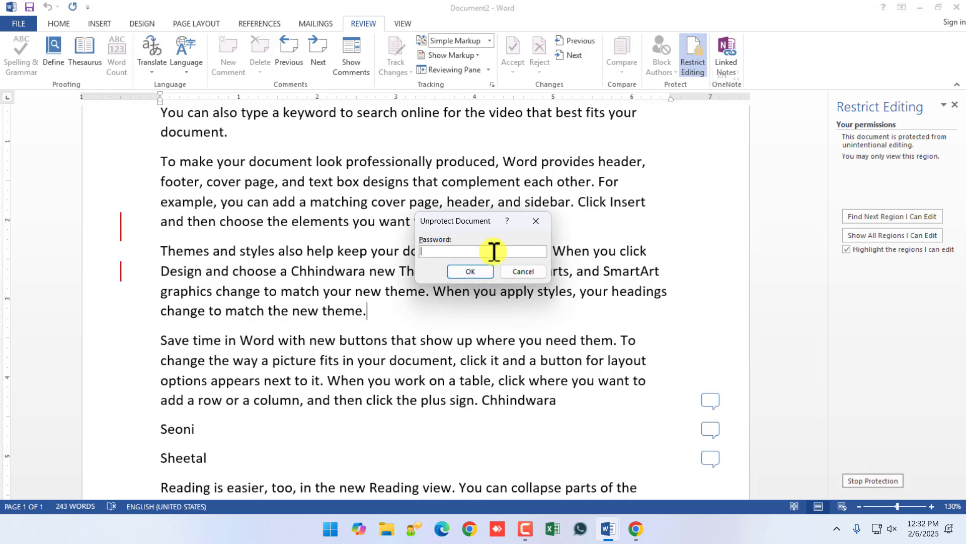
click(466, 271)
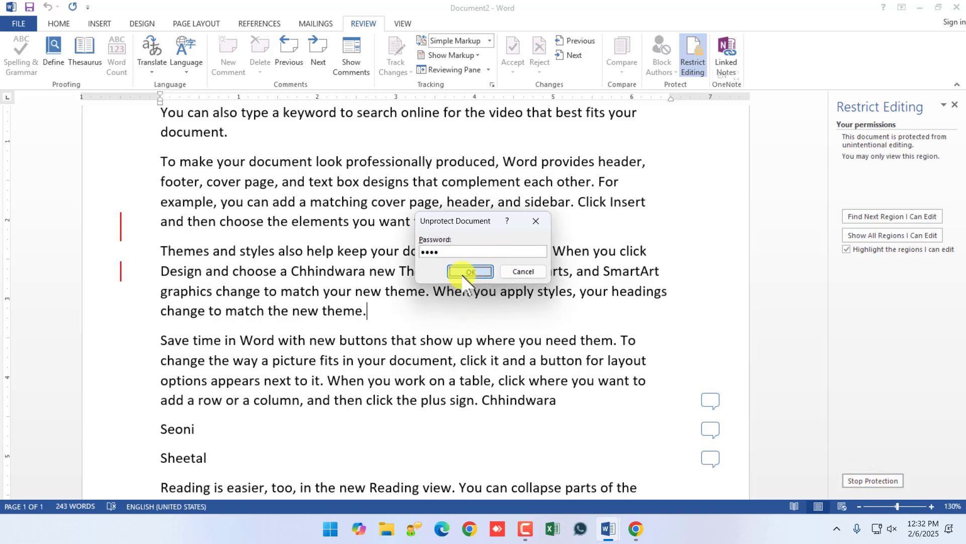
text(Fdhfdhfdh)
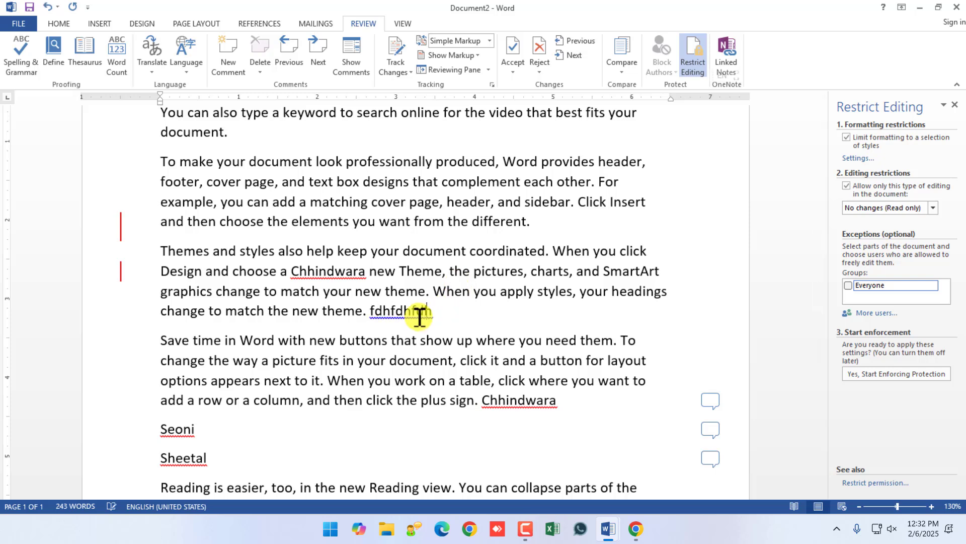
drag(470, 317, 370, 322)
key(BackSpace)
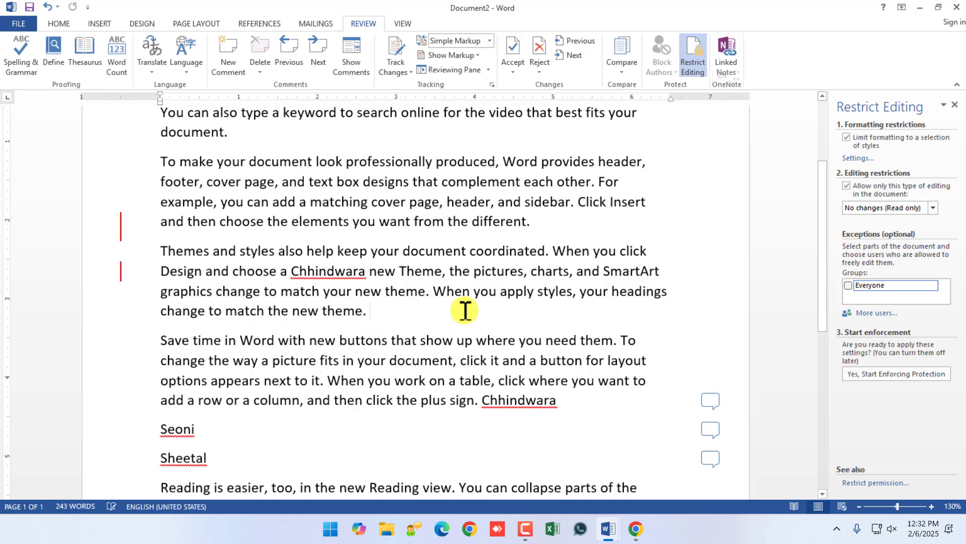
click(697, 52)
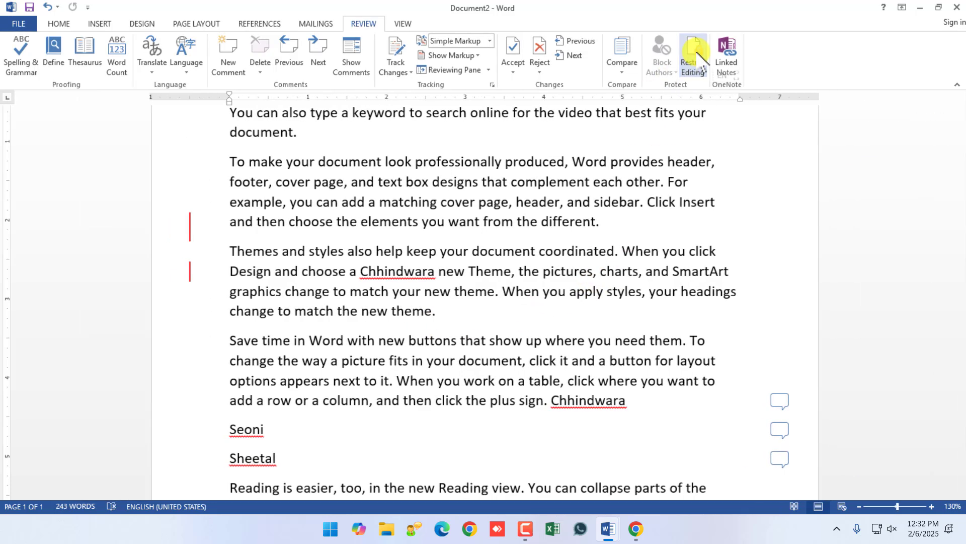
click(695, 70)
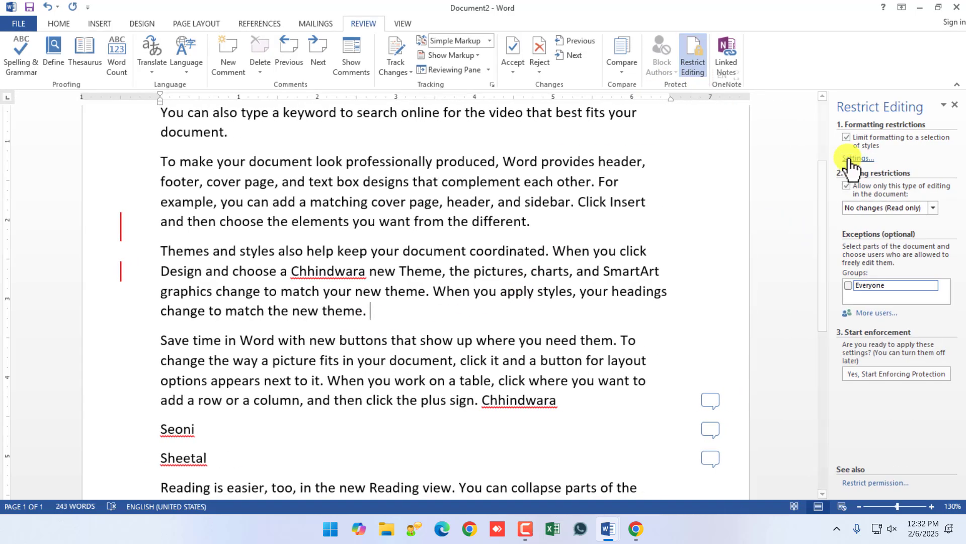
click(878, 376)
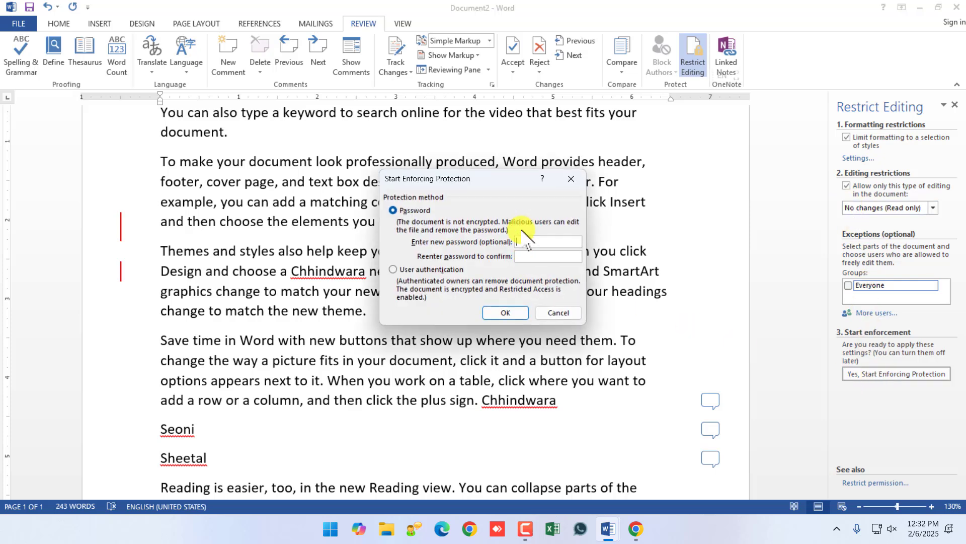
click(557, 313)
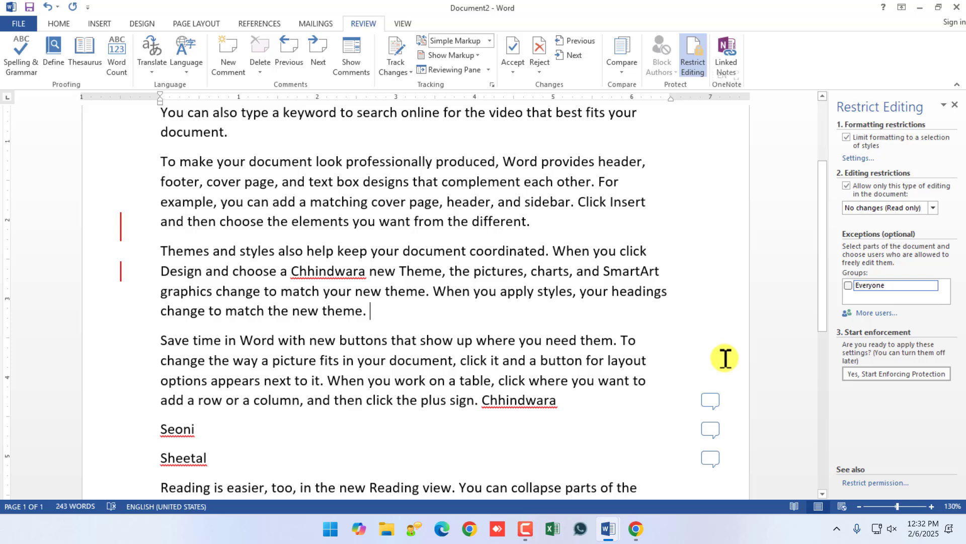
click(890, 374)
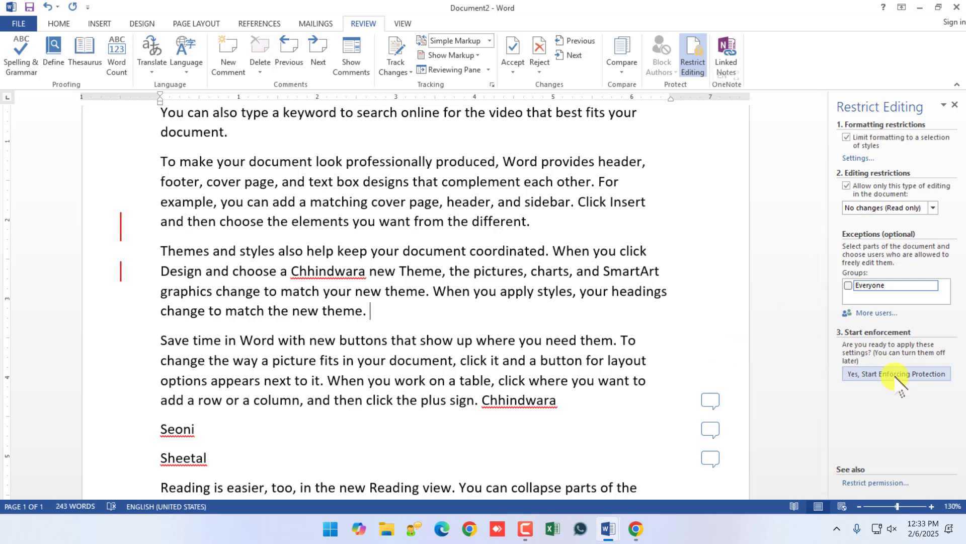
click(694, 56)
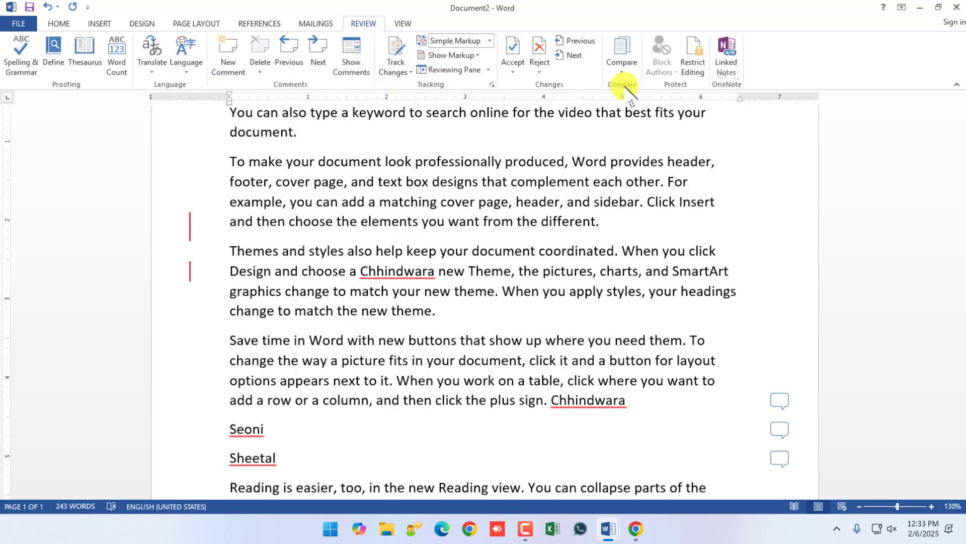
- Insert a page break at the end of the document to start a blank second page
click(390, 25)
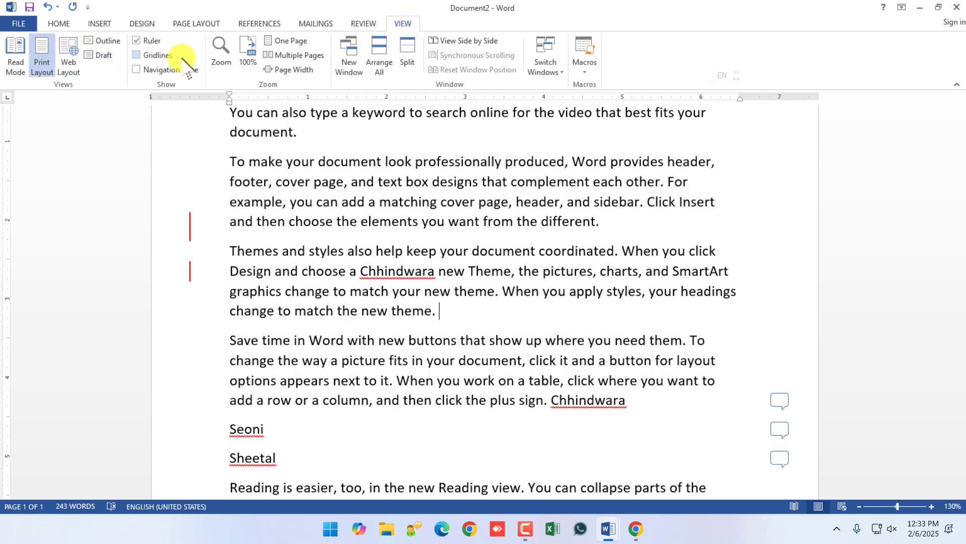
click(585, 73)
scroll(358, 326, down, 7)
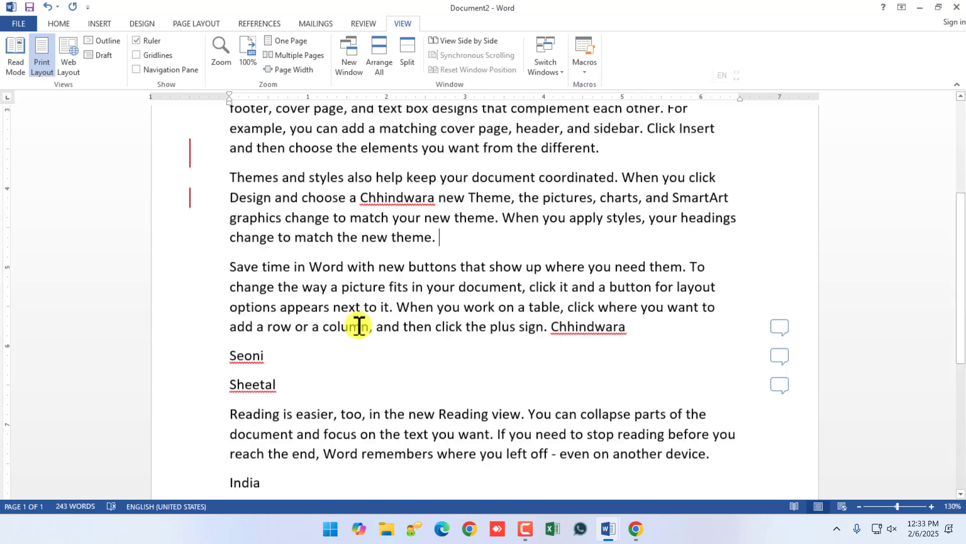
key(ctrl+Return)
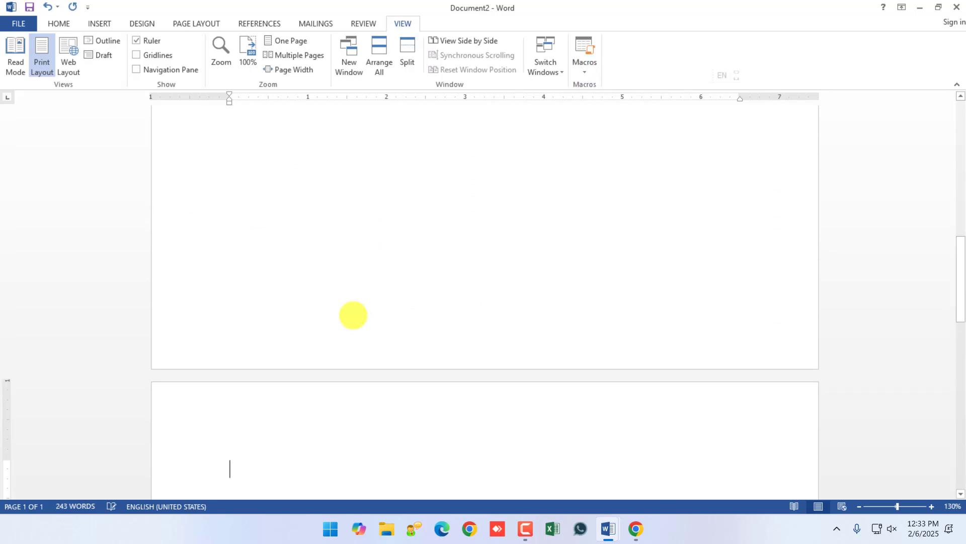
scroll(344, 309, down, 4)
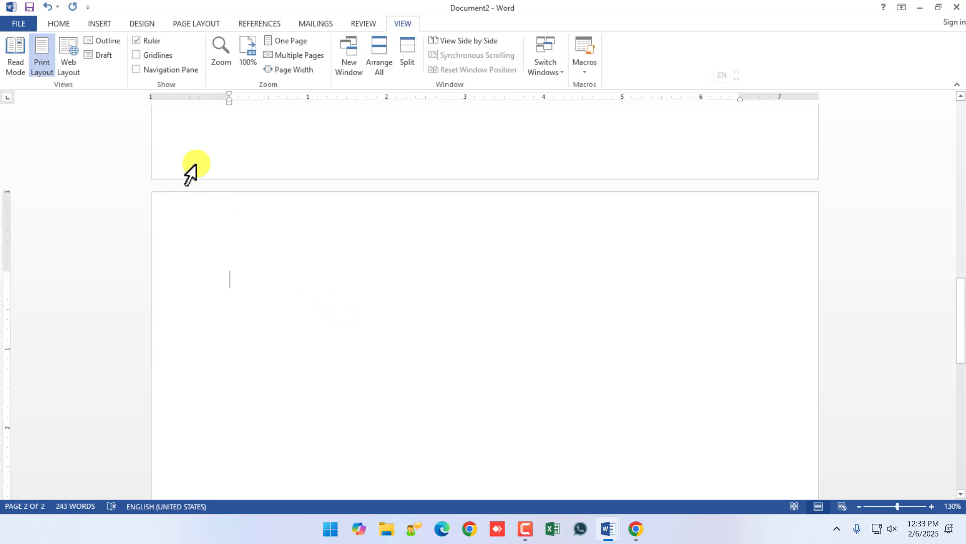
- Insert a table with three columns and three rows on the blank second page
click(99, 24)
click(101, 58)
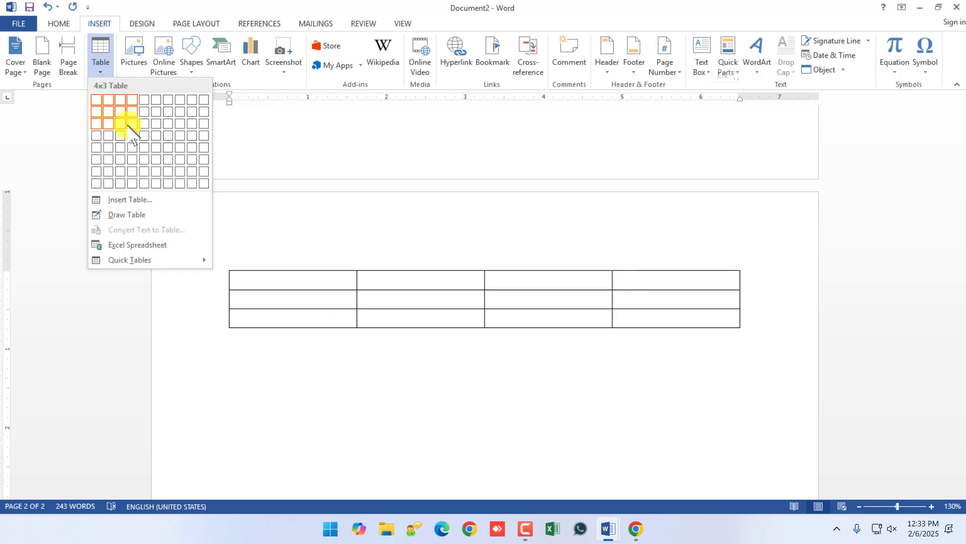
click(121, 123)
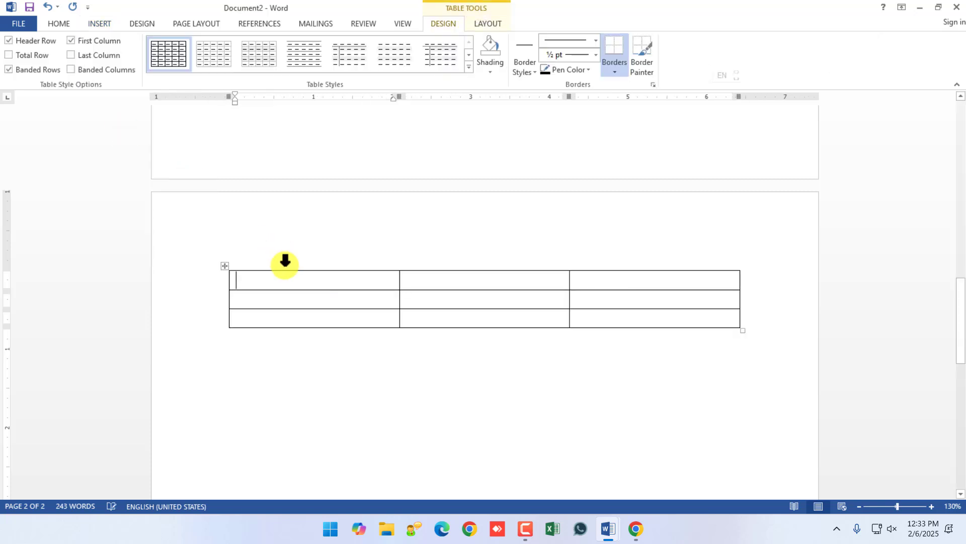
- Fill the table's header row with the column titles "S.no", "Name" and "Address"
ctrl+scroll(285, 262, up, 2)
text(S.no)
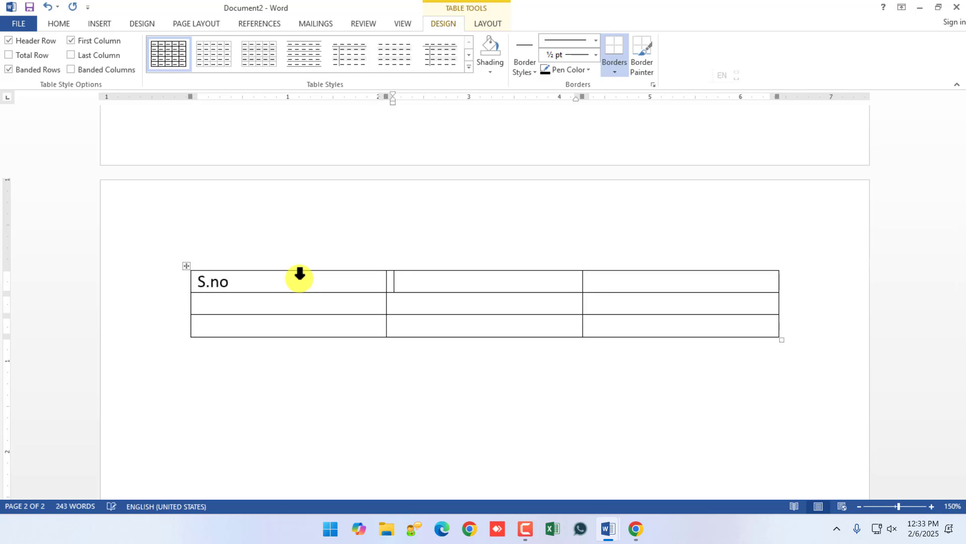
text(Name)
key(Tab)
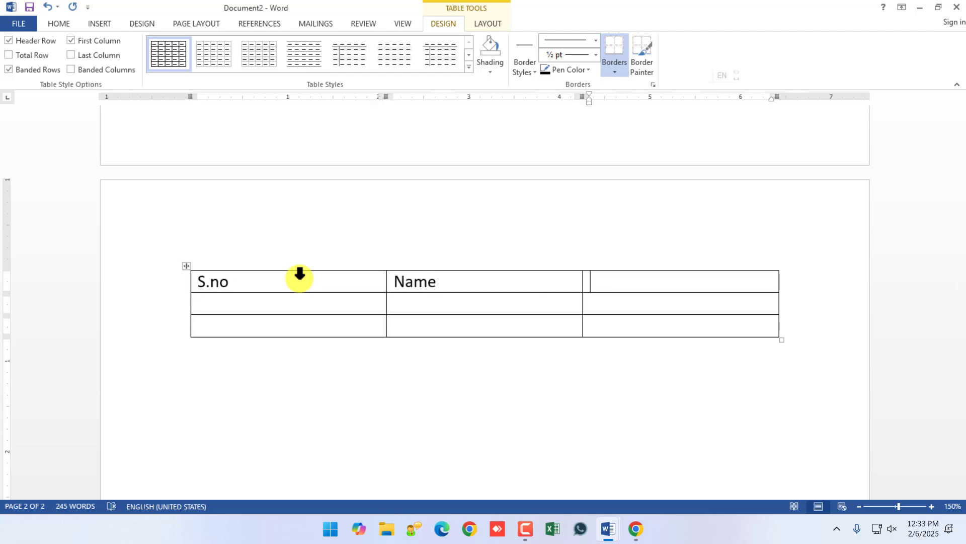
text(Address)
key(Tab)
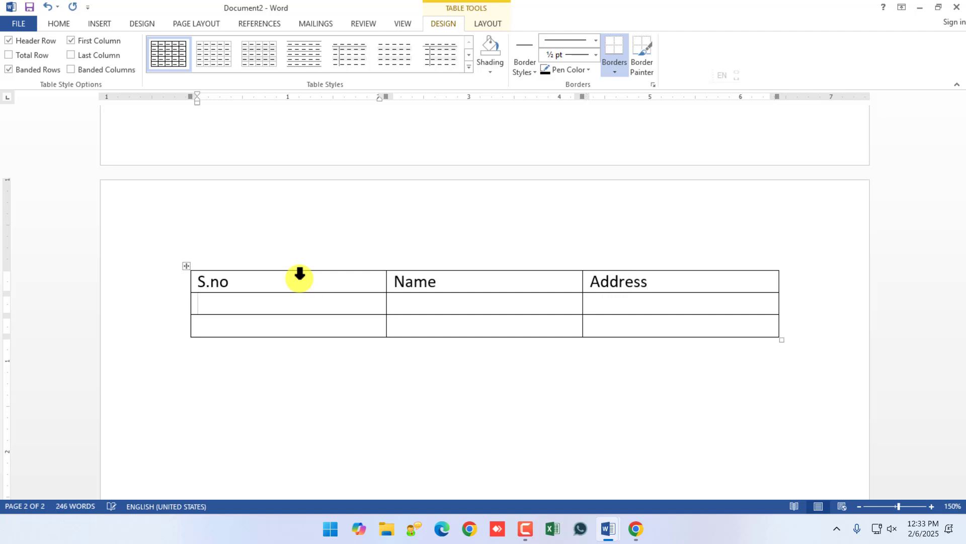
- Fill the table's second row with serial number 1, a person's first name and the address "Chhindwara"
text(1)
key(Tab)
key(Tab)
key(Tab)
key(shift+Tab)
key(shift+Tab)
key(shift+Tab)
key(Tab)
text(Mo)
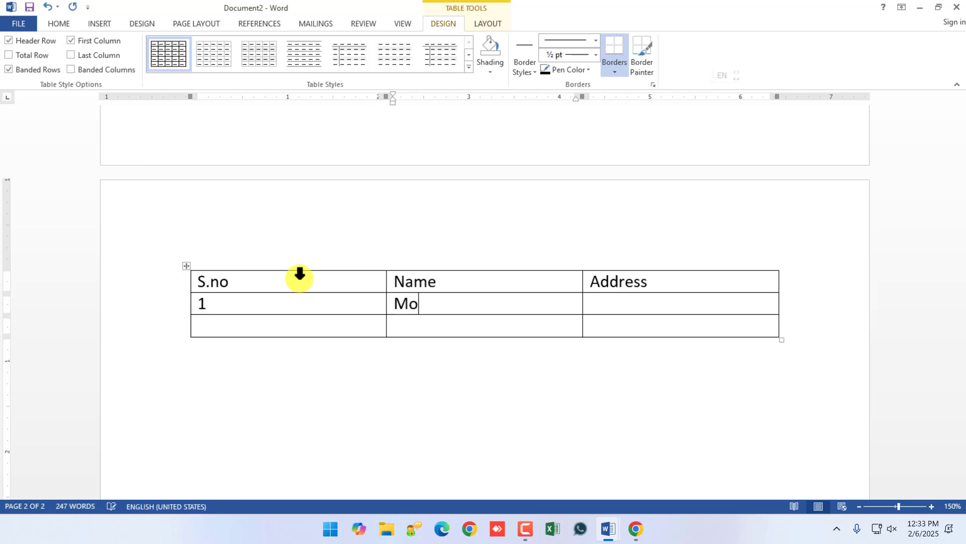
text(hit)
key(Tab)
text(Ch)
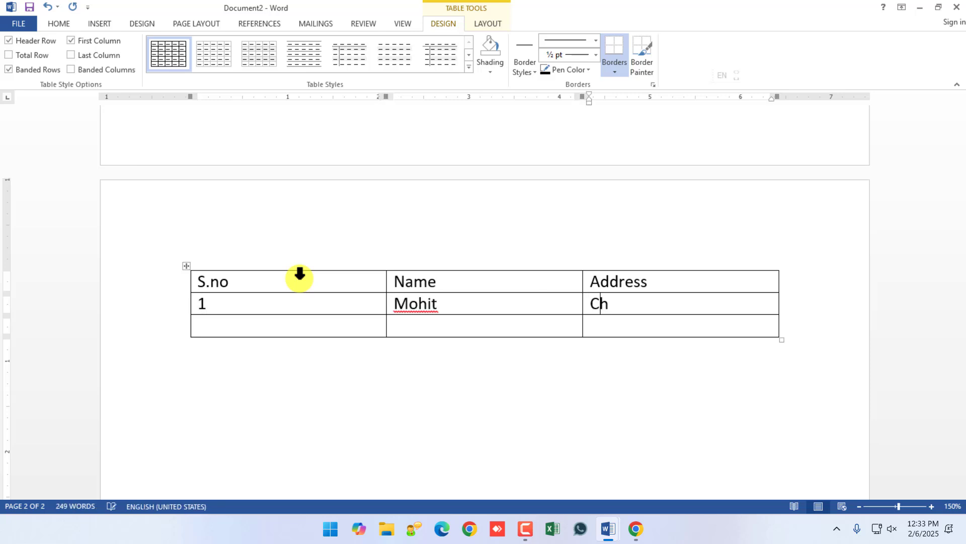
text(hhindwara)
- Fill the table's third row with serial number 2, another first name and the address "Bhopal"
key(Tab)
text(2)
key(Tab)
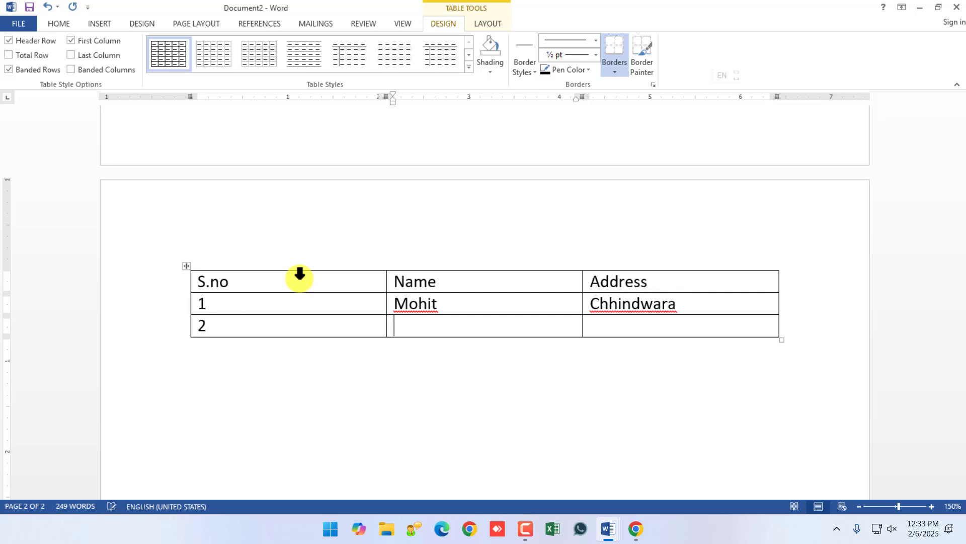
text(Rakesh)
key(Tab)
text(Bhopal)
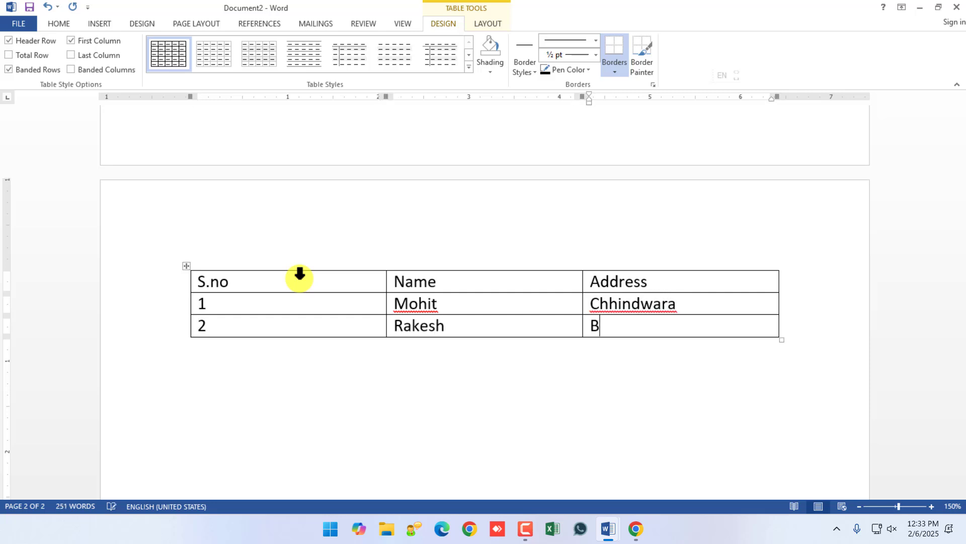
- Write the comma-separated heading line "S.no, Name, Address" a few lines below the table
click(323, 369)
click(182, 262)
click(251, 400)
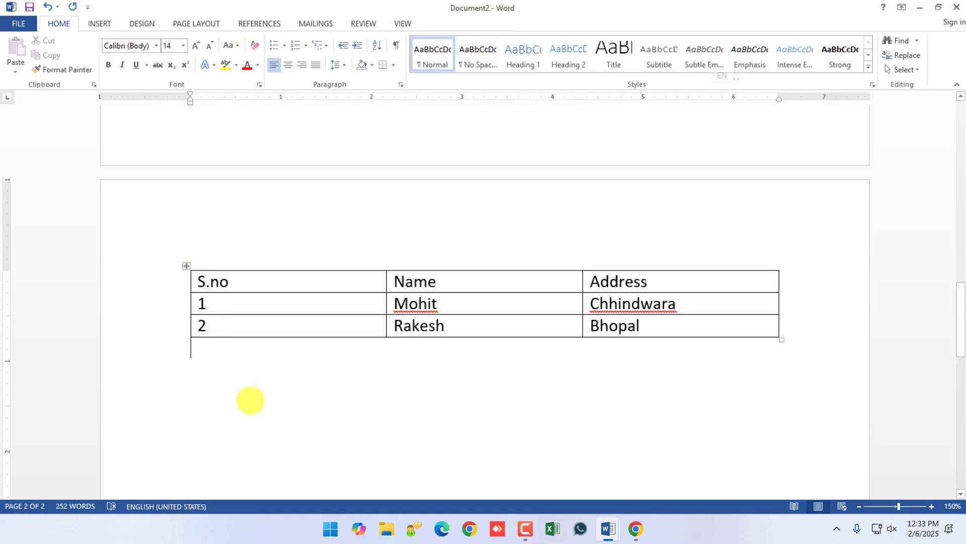
text(S.no,)
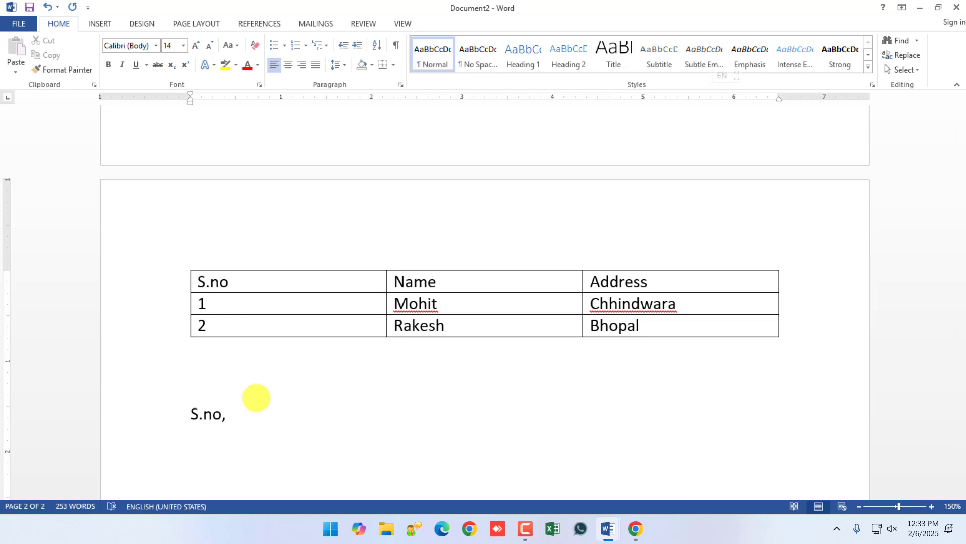
text( Name, Addr)
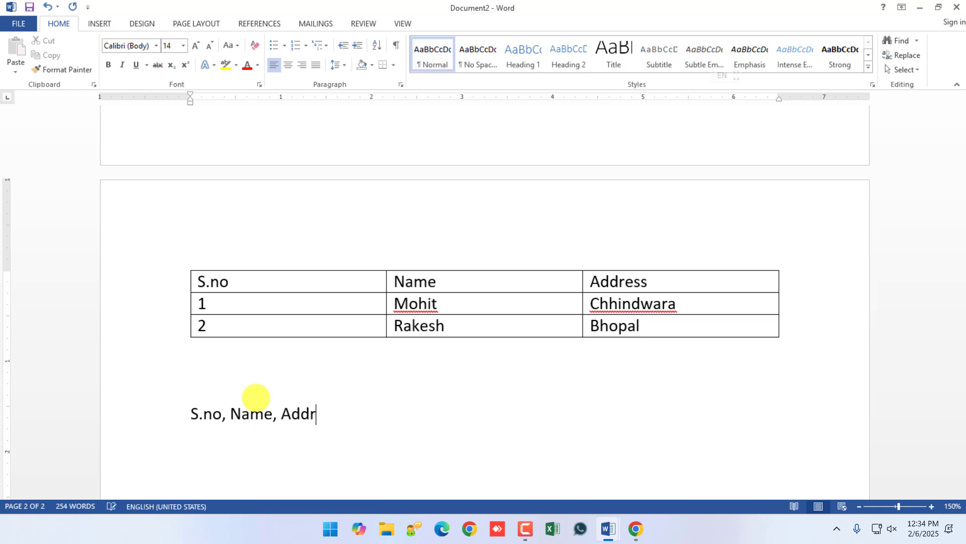
text(ess)
key(Return)
- Add a comma-separated line under the heading line with number 1, a first name and "Chhindwara"
text(1)
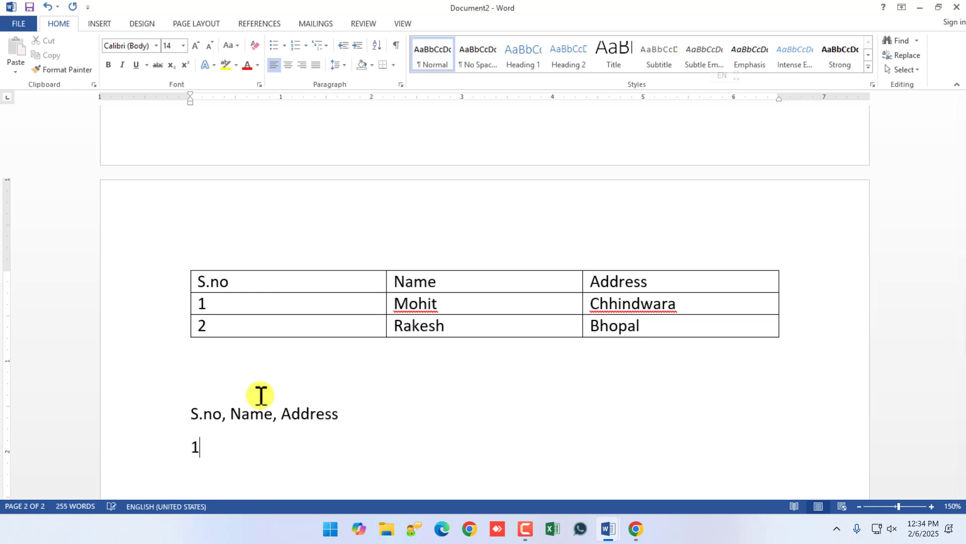
text(, M)
key(BackSpace)
text(Roi)
key(BackSpace)
text(hit, )
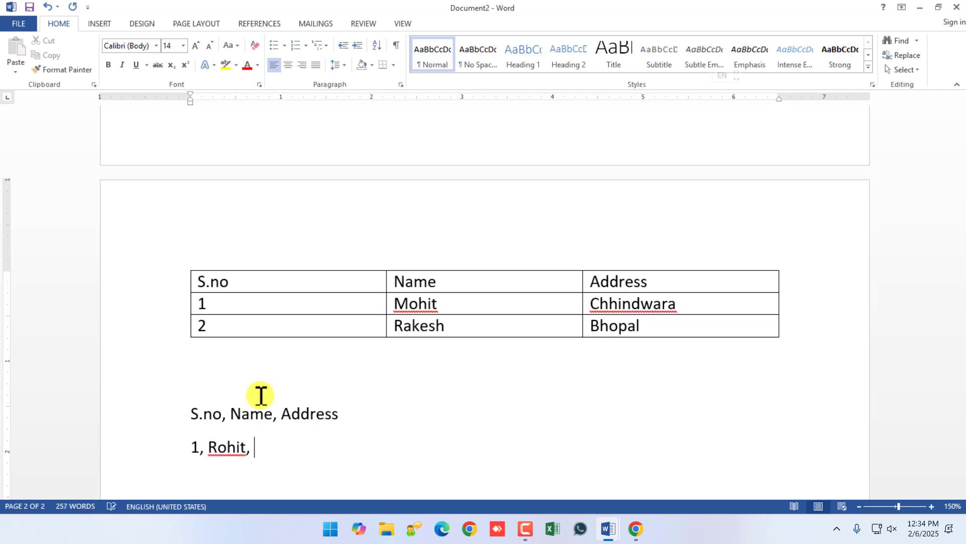
text(Chhindwarar)
key(Return)
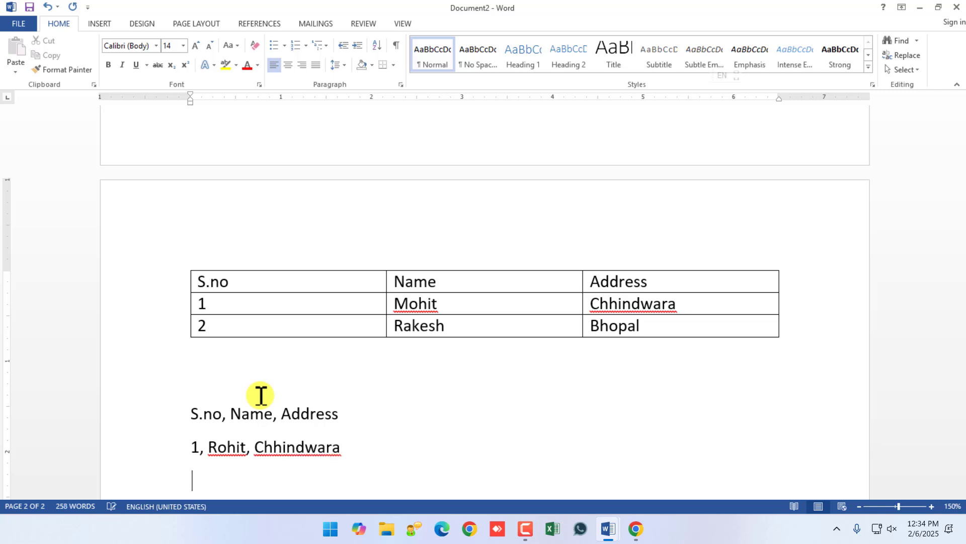
- Add a second comma-separated record with number 2, a first name and "Bhopal"
text(2, Rajesh ,)
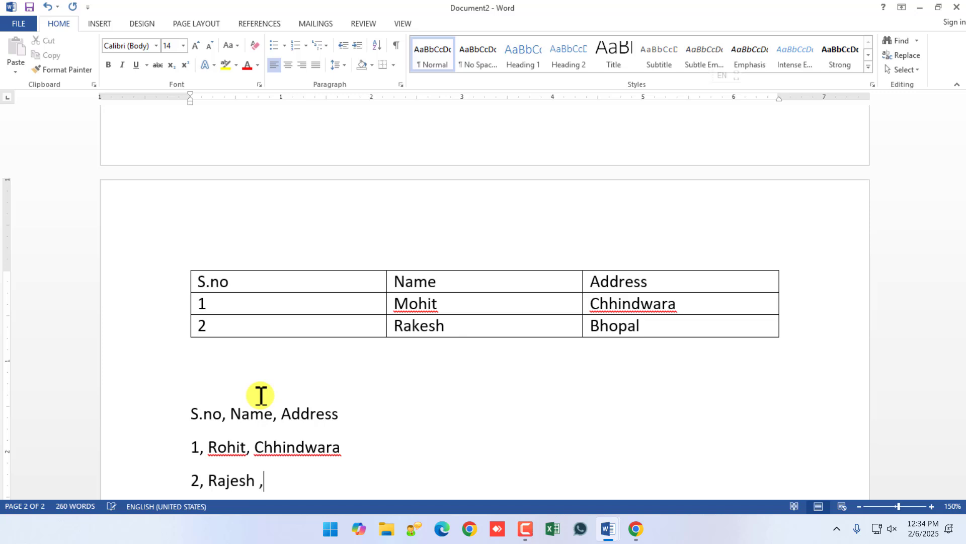
key(BackSpace)
text(, Bhopal)
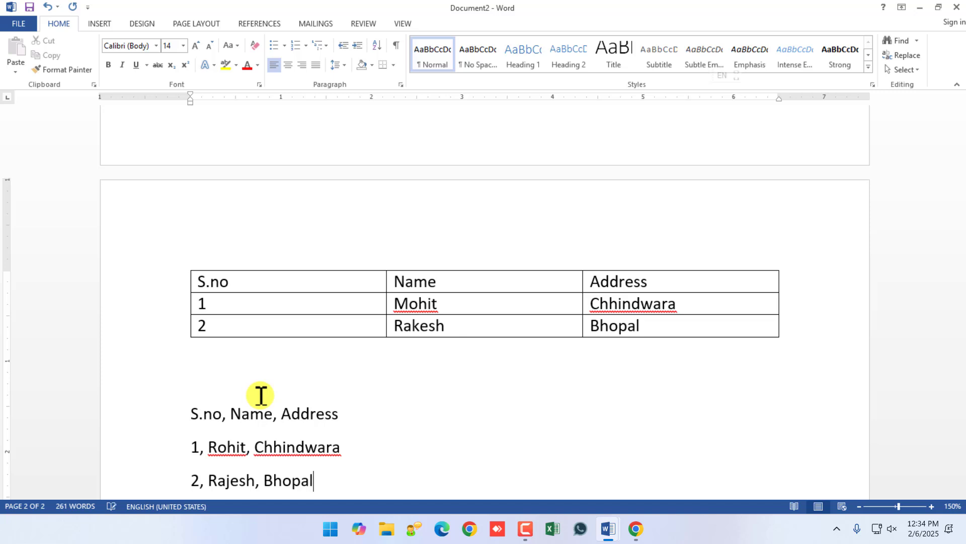
- Examine the Convert Text to Table option for the three comma-separated lines and the layout tools for the existing table
scroll(261, 395, down, 3)
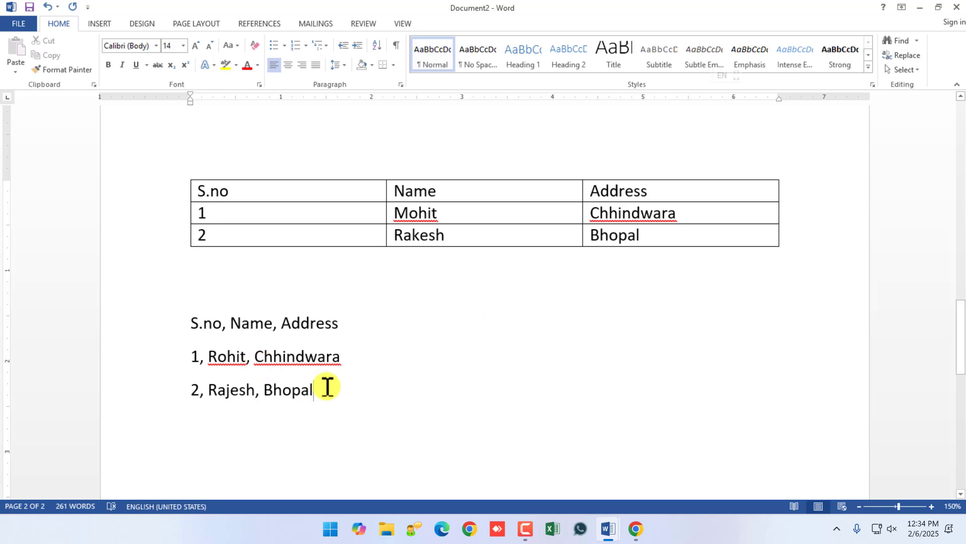
scroll(329, 390, up, 2)
drag(328, 443, 166, 369)
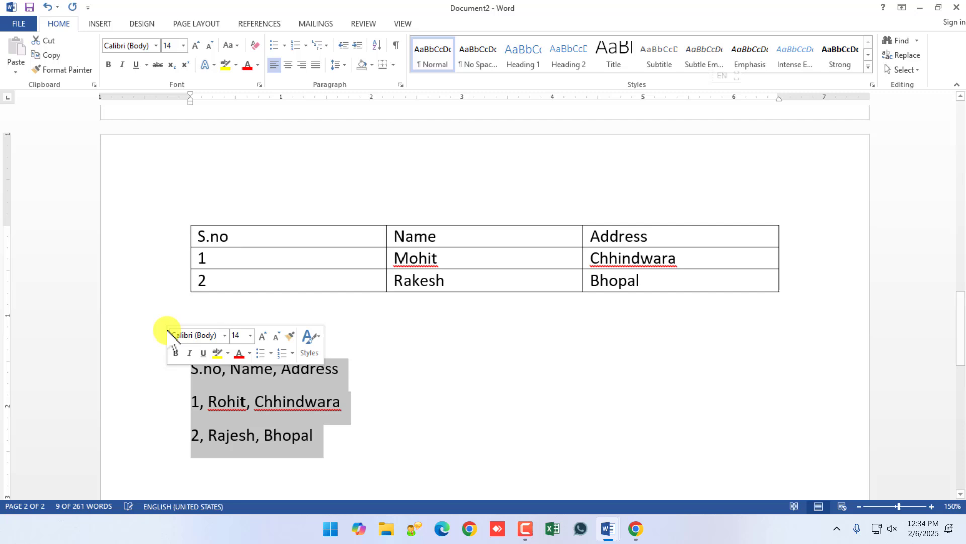
click(104, 24)
click(99, 71)
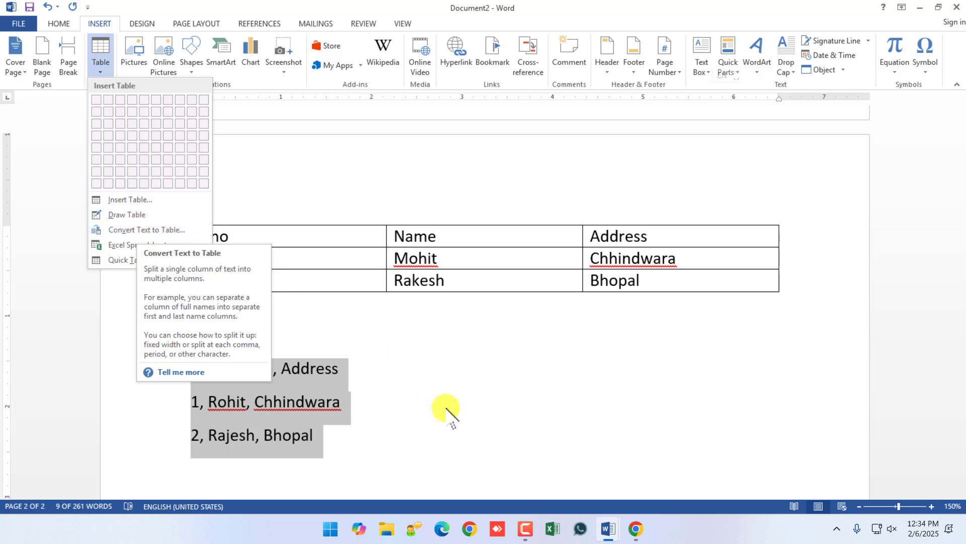
click(419, 446)
click(187, 221)
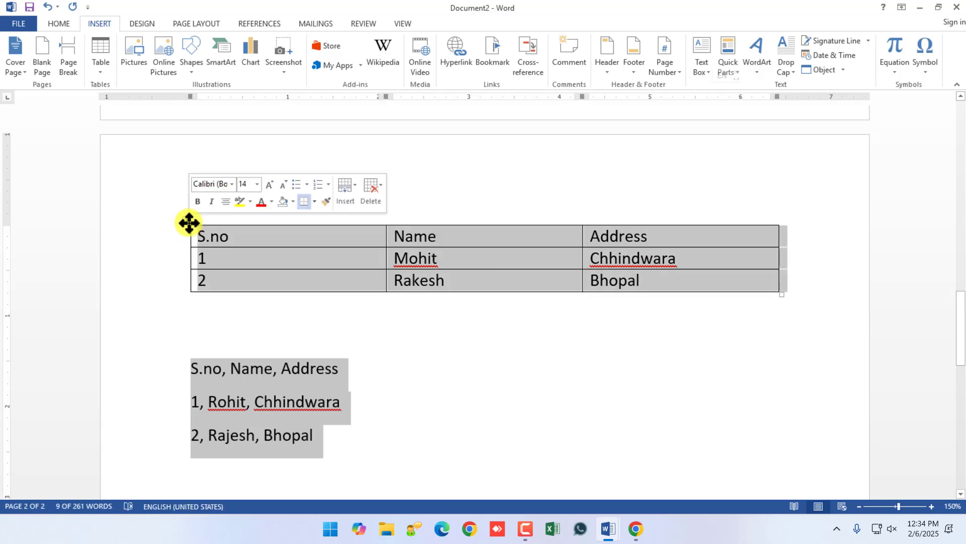
click(488, 24)
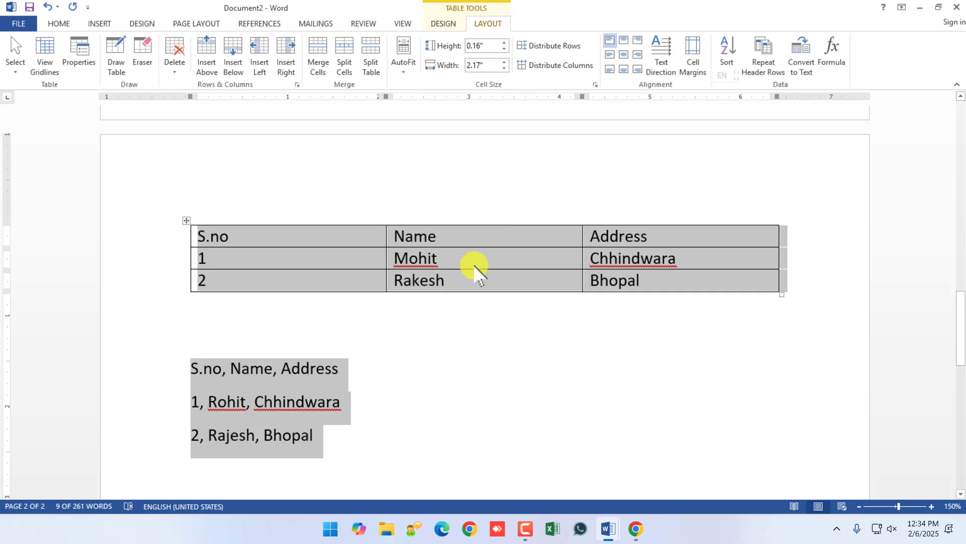
- Write the heading "Computer Courses" a few lines below the comma-separated text
click(416, 429)
key(Return)
scroll(423, 428, down, 8)
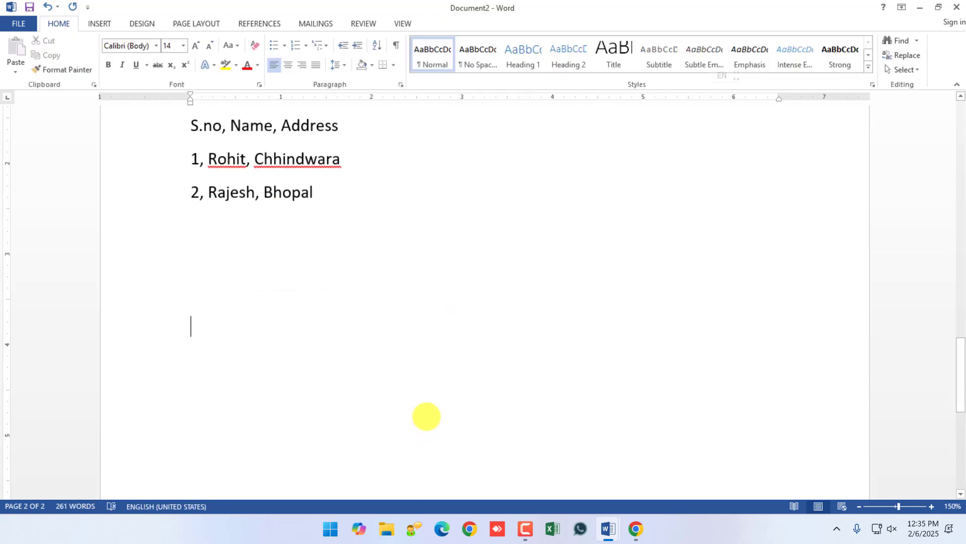
text(C)
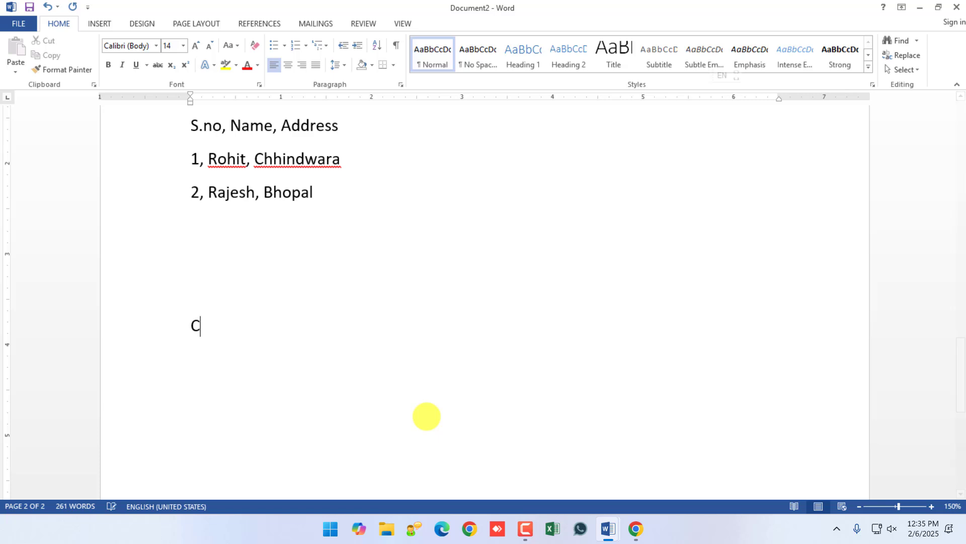
text(omputer)
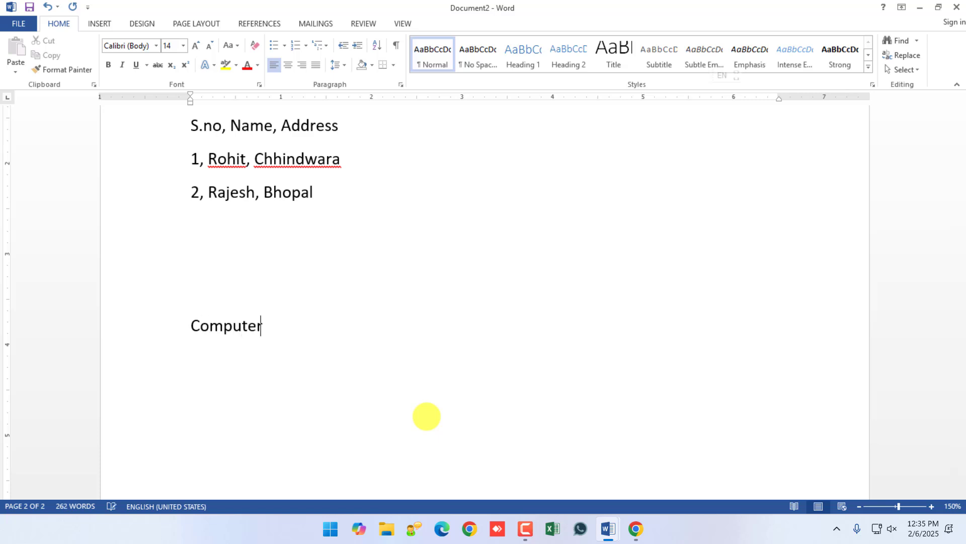
text( Course)
- Start a numbered list under the "Computer Courses" heading with the items PGDCA and DCA, undoing the automatic expansion of DCA
text(1. )
text({)
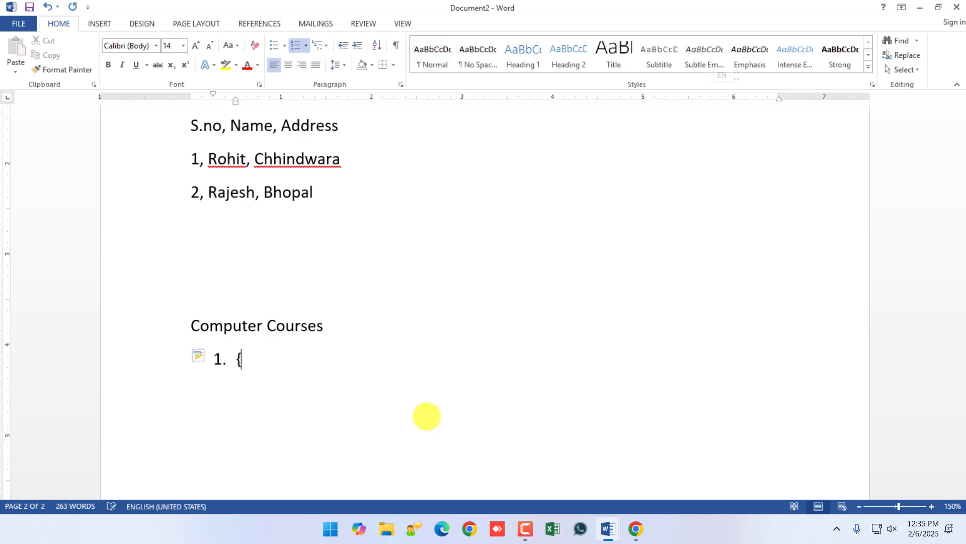
key(BackSpace)
text(PGDCA)
key(Return)
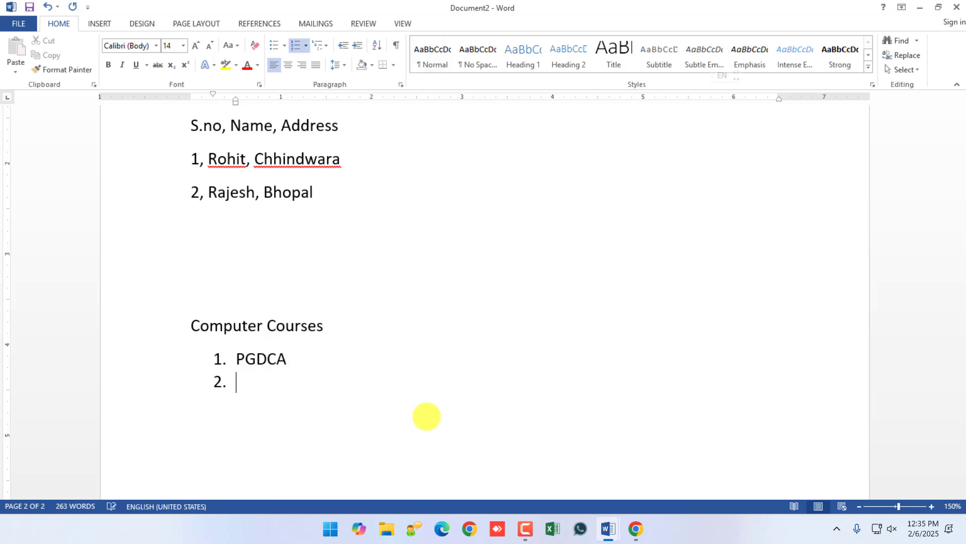
text(Diploma in Computer Application)
key(Return)
text(B)
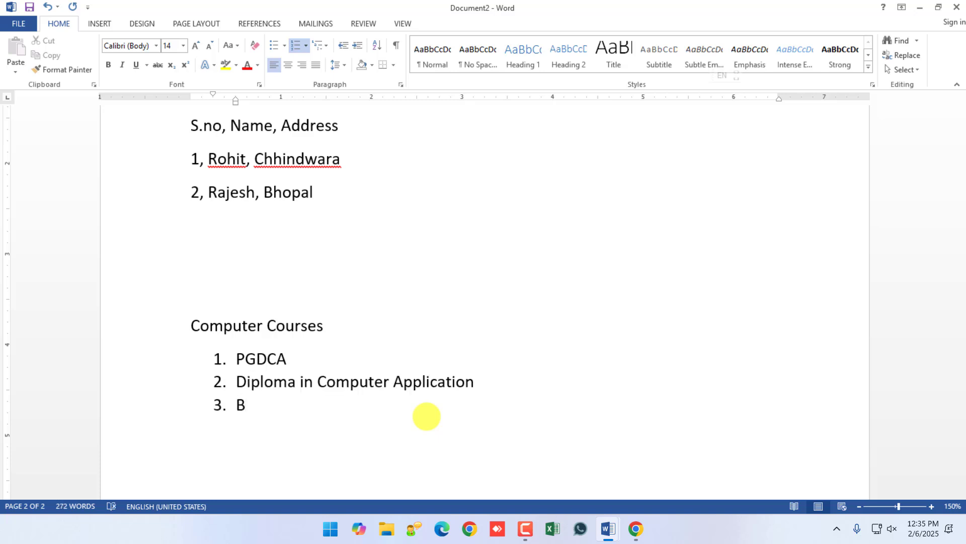
key(ctrl+z)
key(ctrl+z)
- Extend the numbered list with the items BCA, MCA, BSC and MSC
text(BCA)
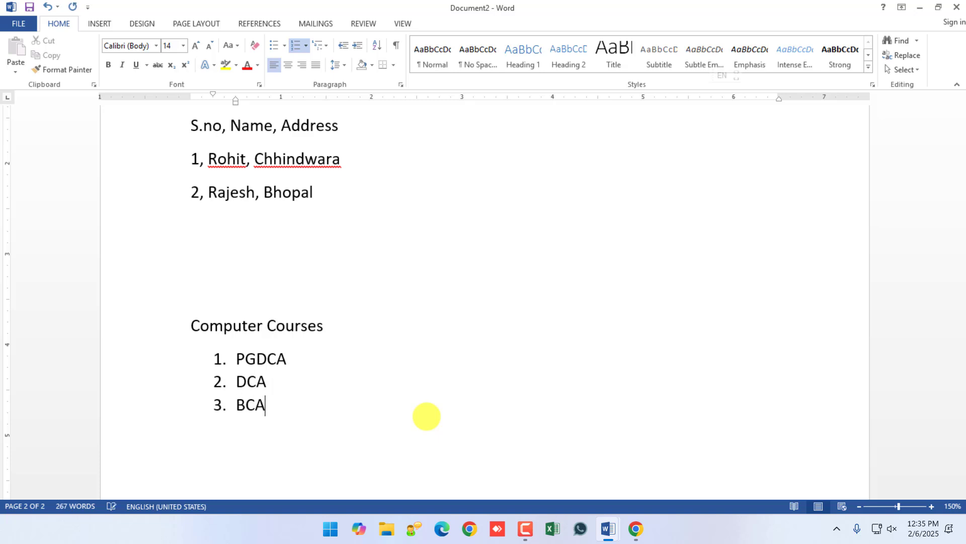
key(Return)
text(MCA)
key(Return)
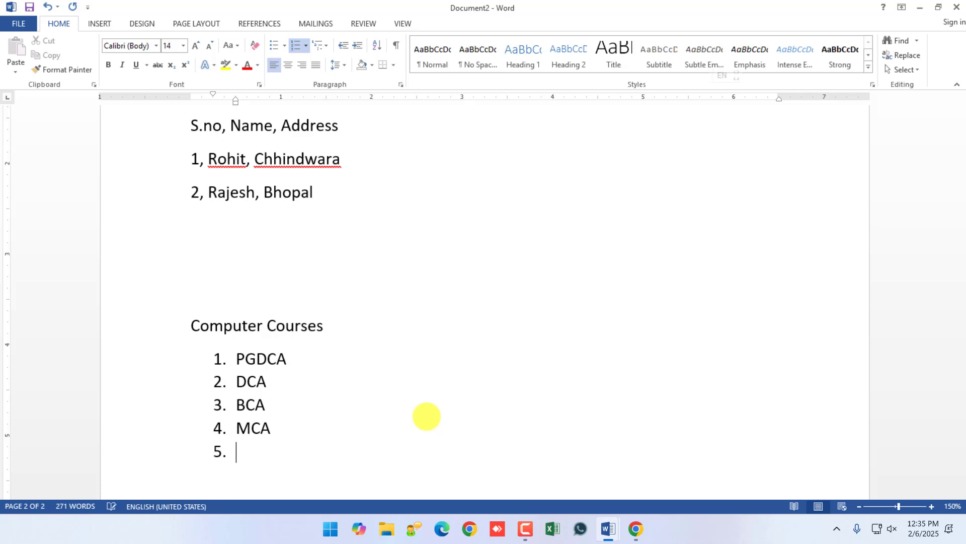
text(BSC M)
key(BackSpace)
key(BackSpace)
key(Return)
text(MSC)
scroll(426, 417, down, 2)
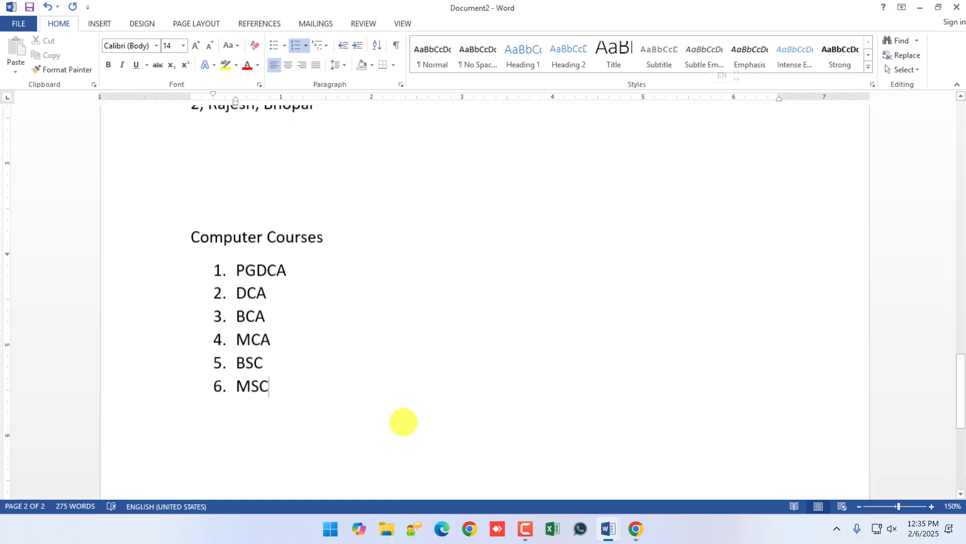
click(309, 269)
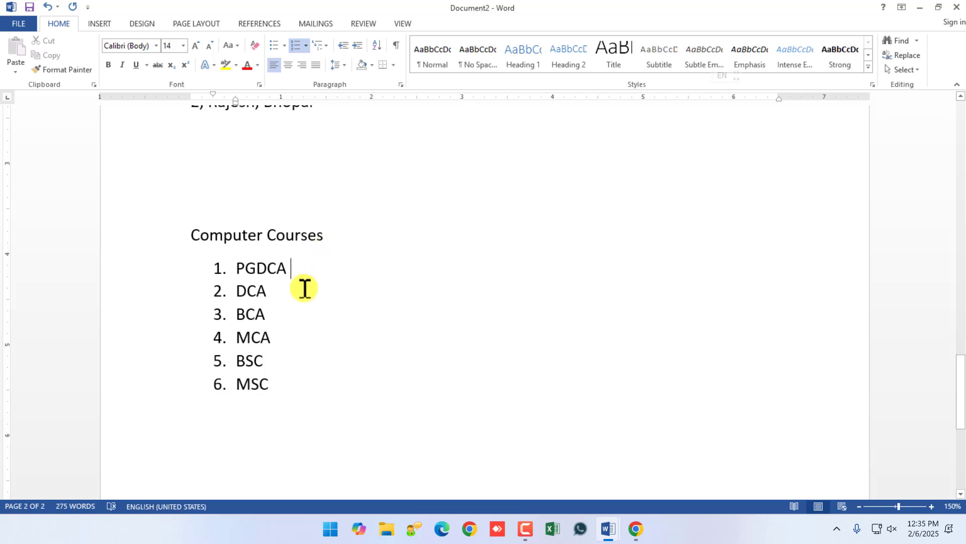
scroll(304, 287, up, 1)
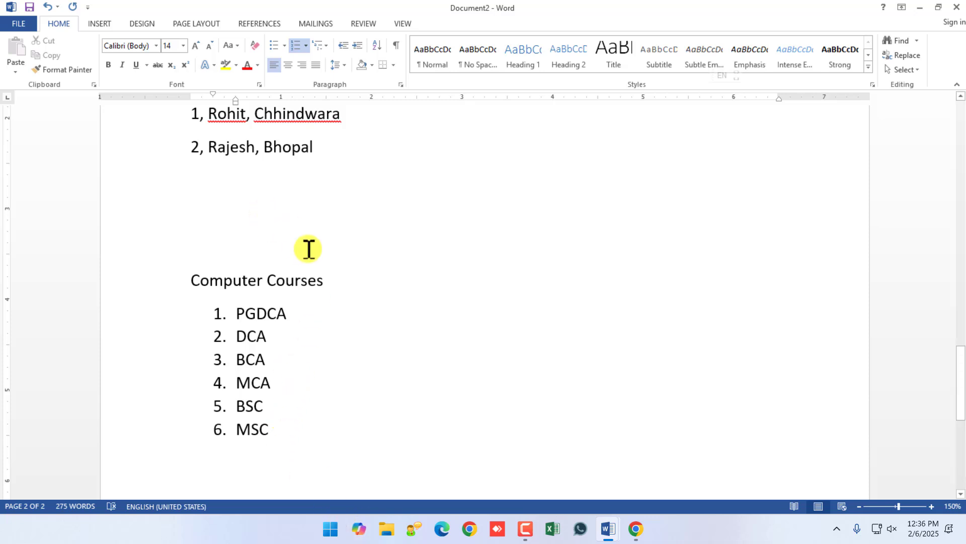
click(402, 24)
click(584, 65)
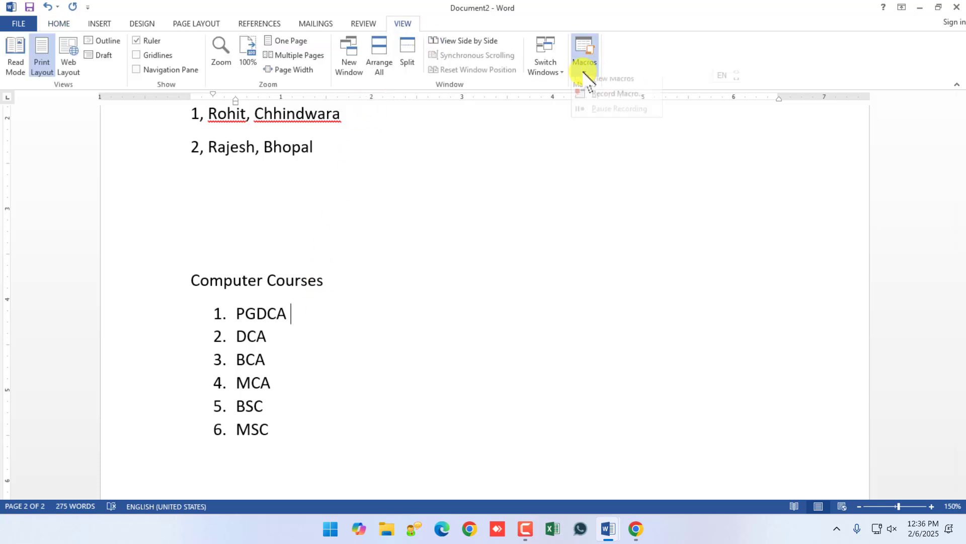
click(308, 428)
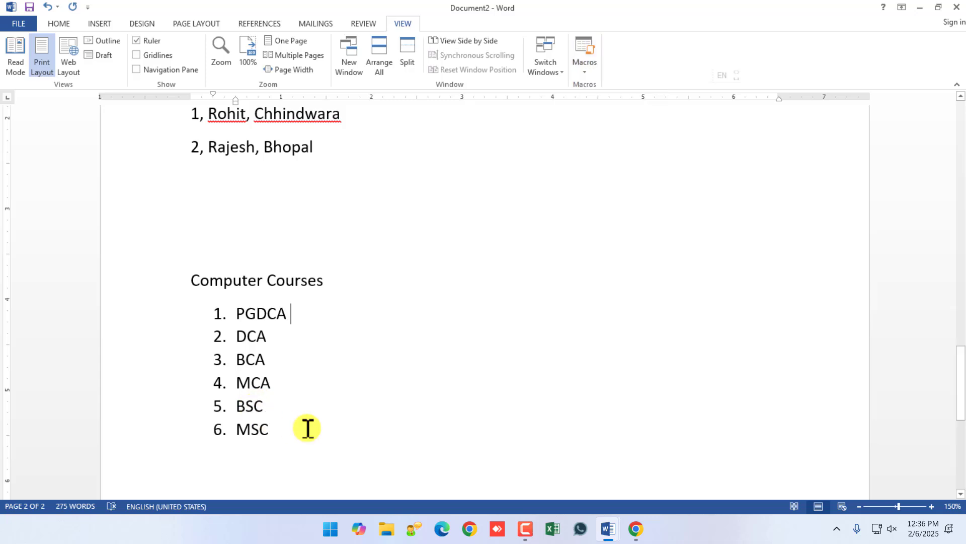
- End the numbered course list after MSC and place the text cursor on a plain line below it
click(311, 431)
key(Return)
key(Return)
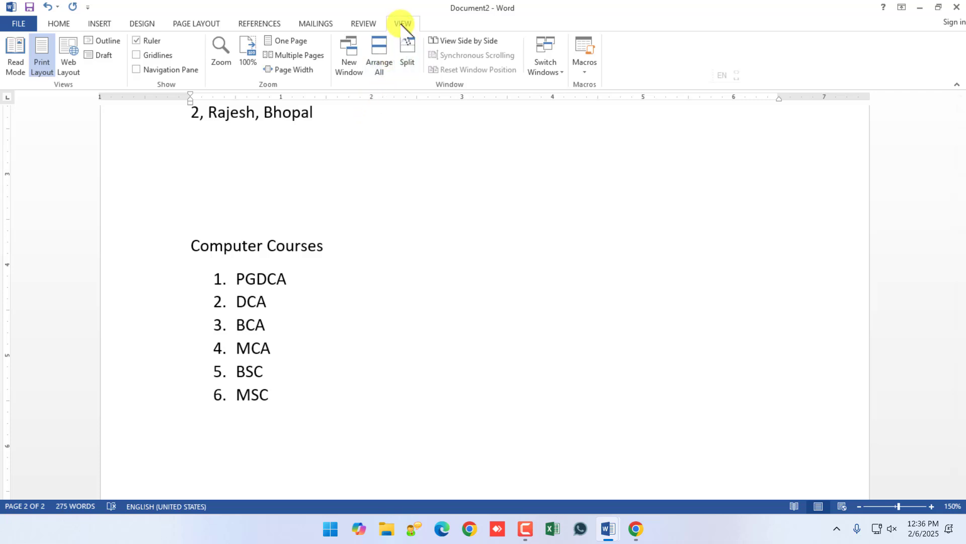
- Check the list of existing macros and close it without creating one
click(585, 72)
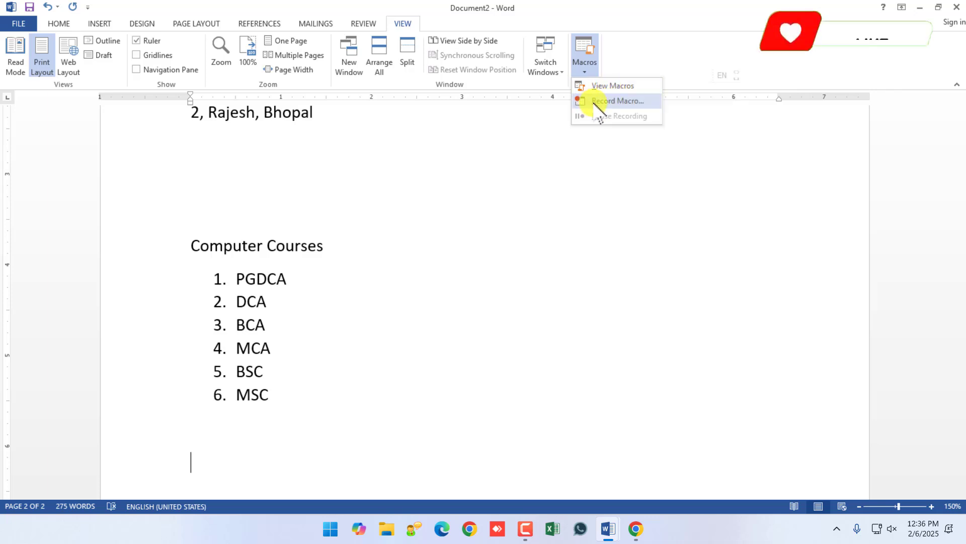
click(606, 86)
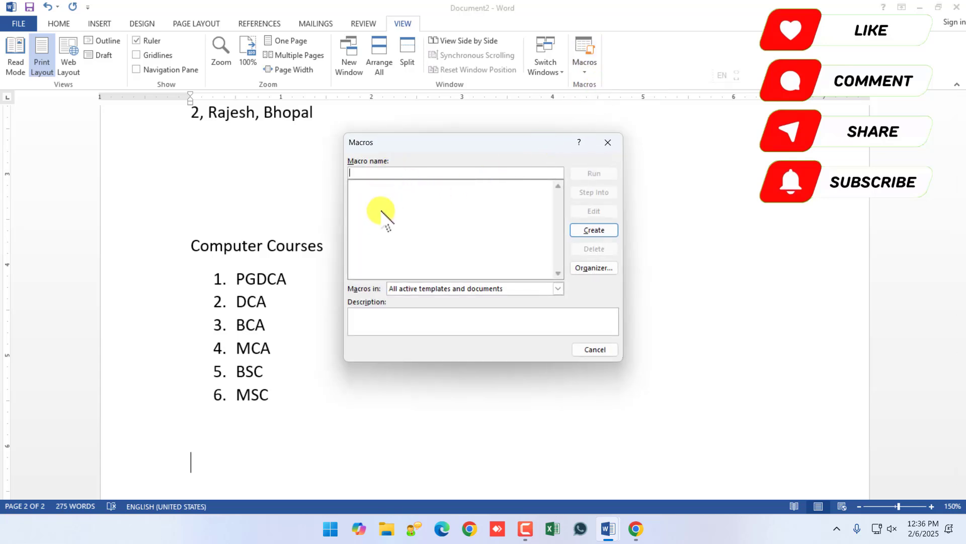
click(609, 144)
scroll(500, 201, up, 5)
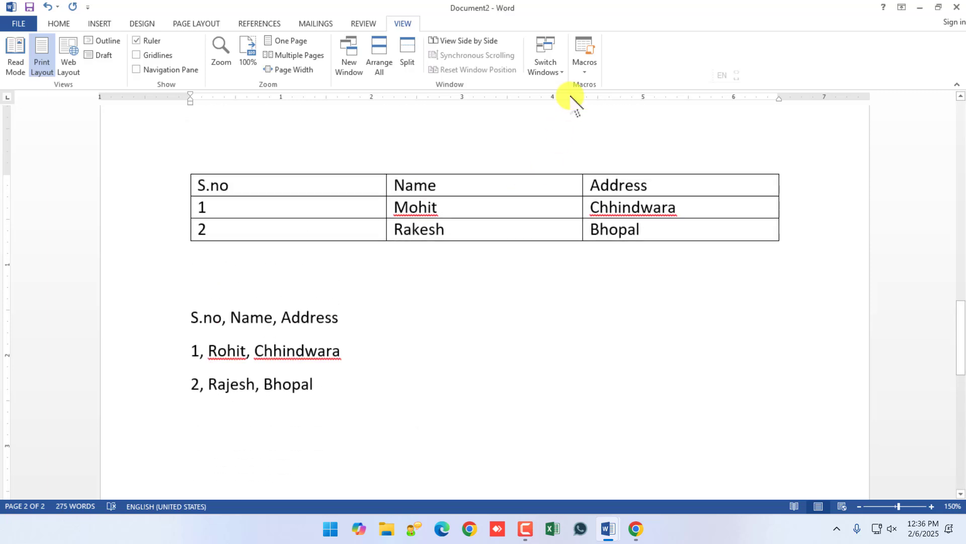
- Start recording a macro named Macro1, stored for all documents, with Ctrl+5 assigned as its keyboard shortcut
click(585, 66)
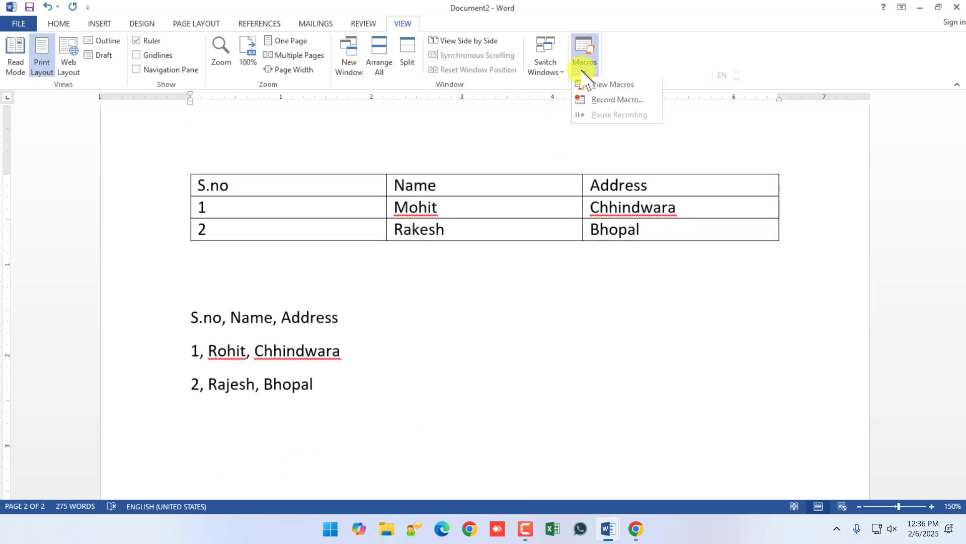
click(613, 101)
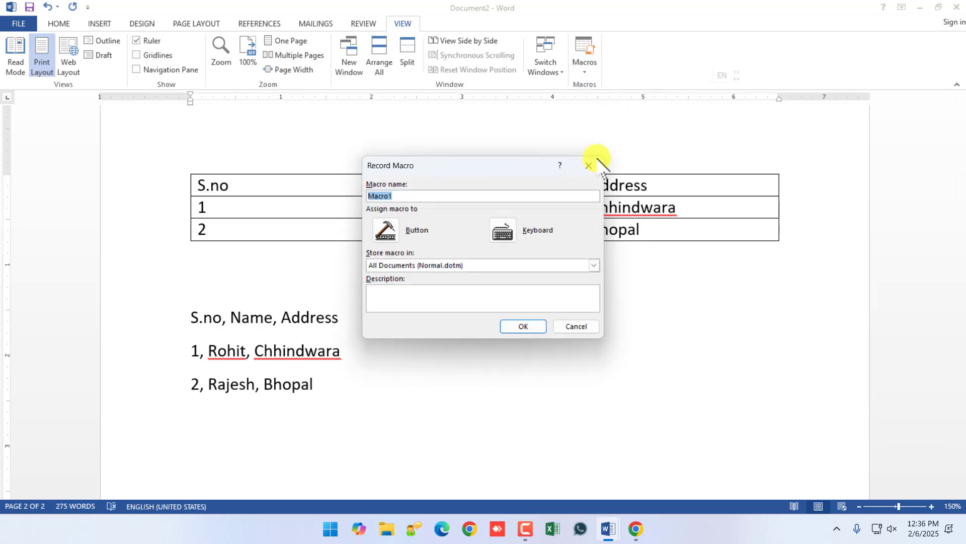
drag(544, 148, 546, 147)
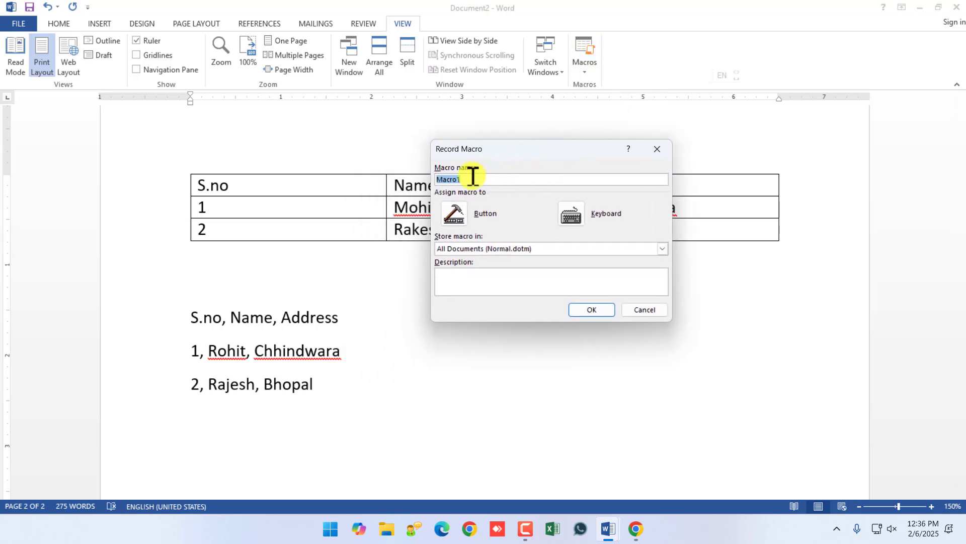
click(471, 177)
click(572, 216)
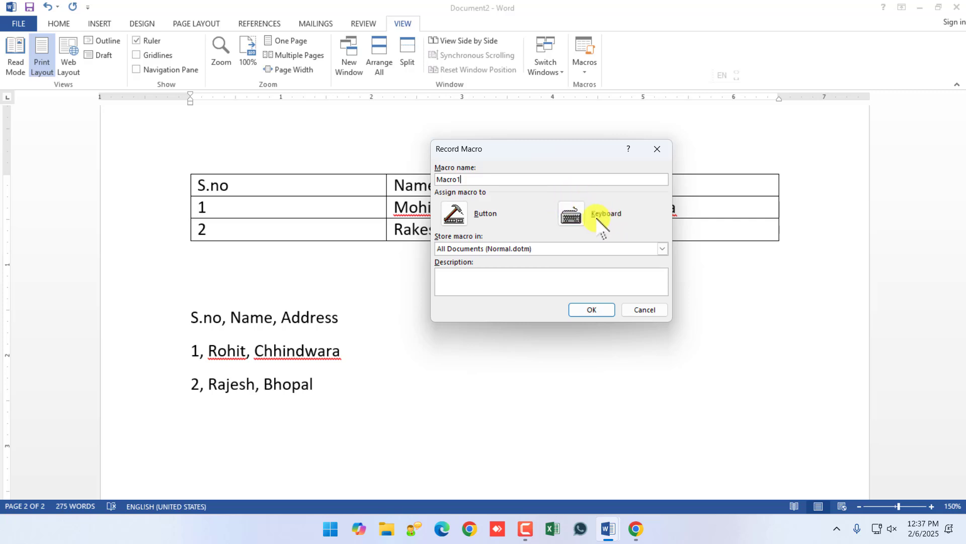
click(572, 215)
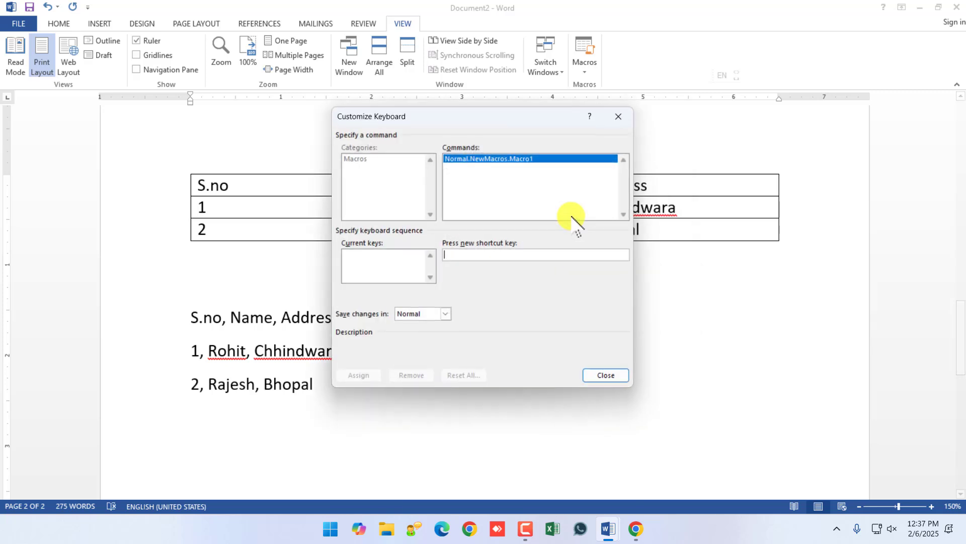
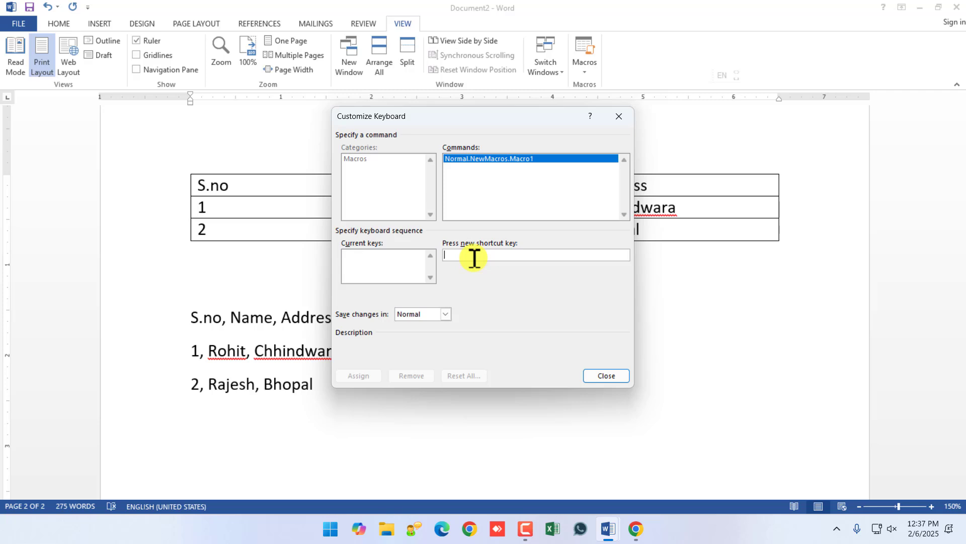
key(ctrl+5)
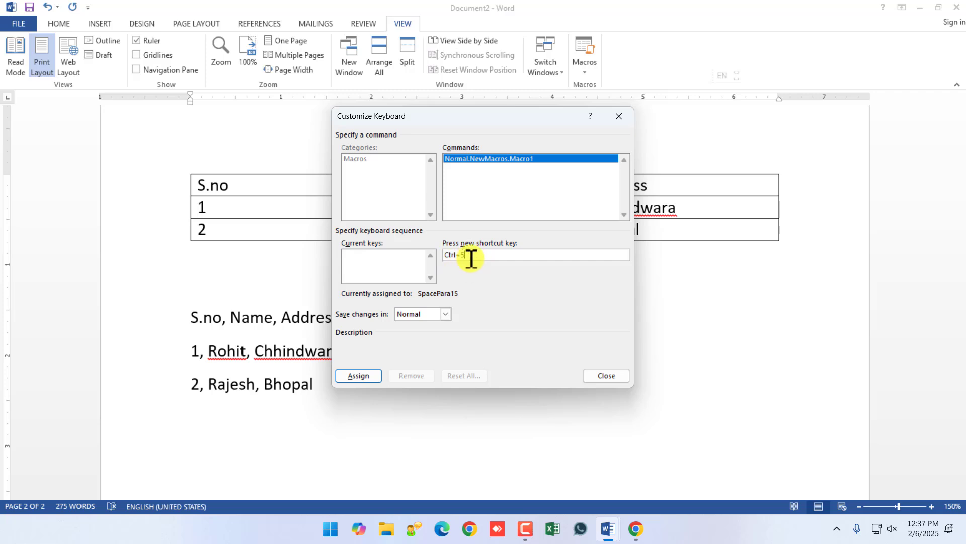
click(371, 374)
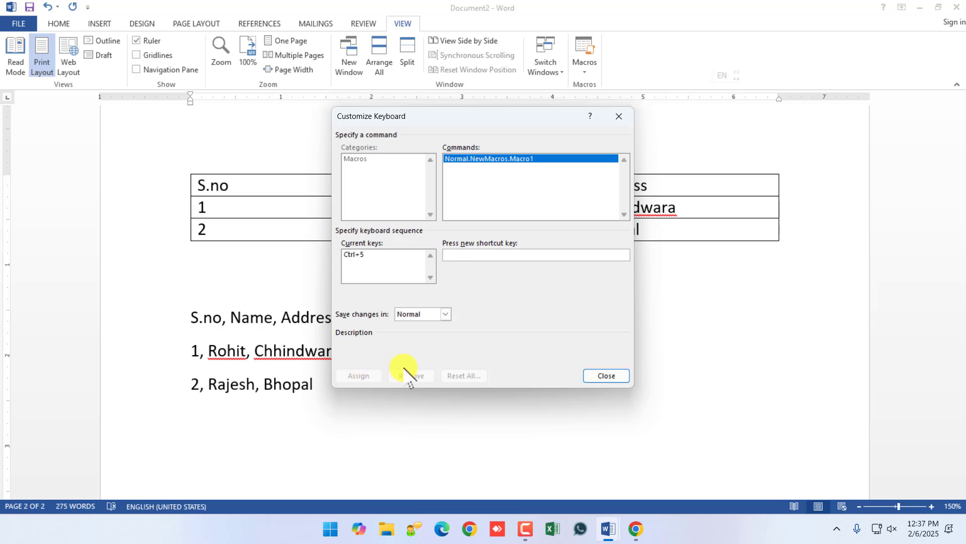
click(606, 376)
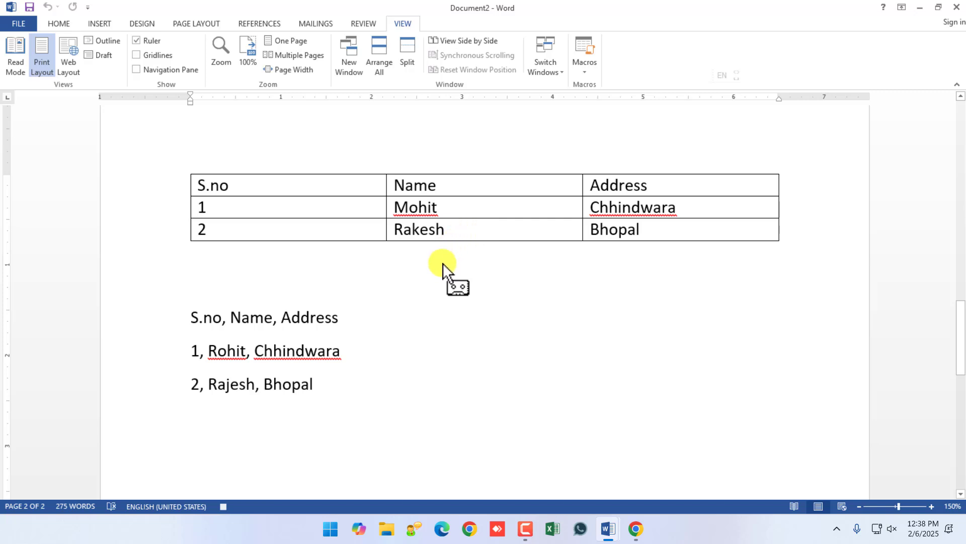
- Move the text cursor from below the course list up to the table's first cell, S.no
key(Up)
key(Up)
key(Up)
key(Up)
key(Up)
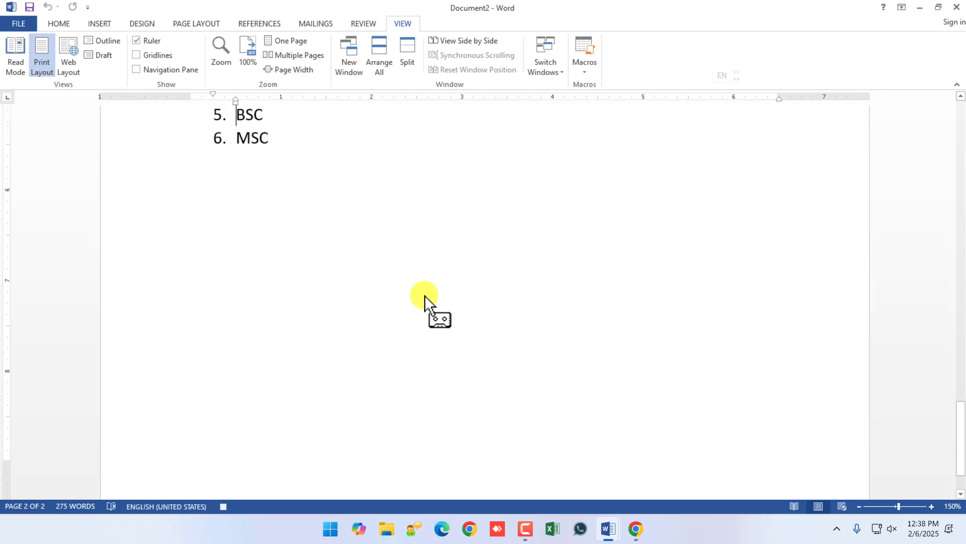
key(Up)
key(Up)
key(Up)
key(Up)
key(Up)
key(Up)
key(Up)
key(Up)
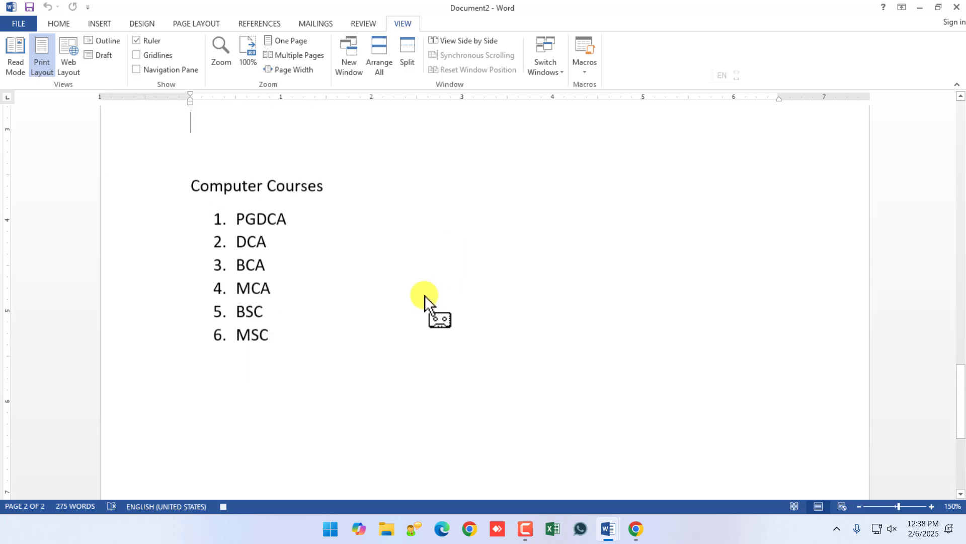
key(Up)
key(Up)
key(Up)
key(Up)
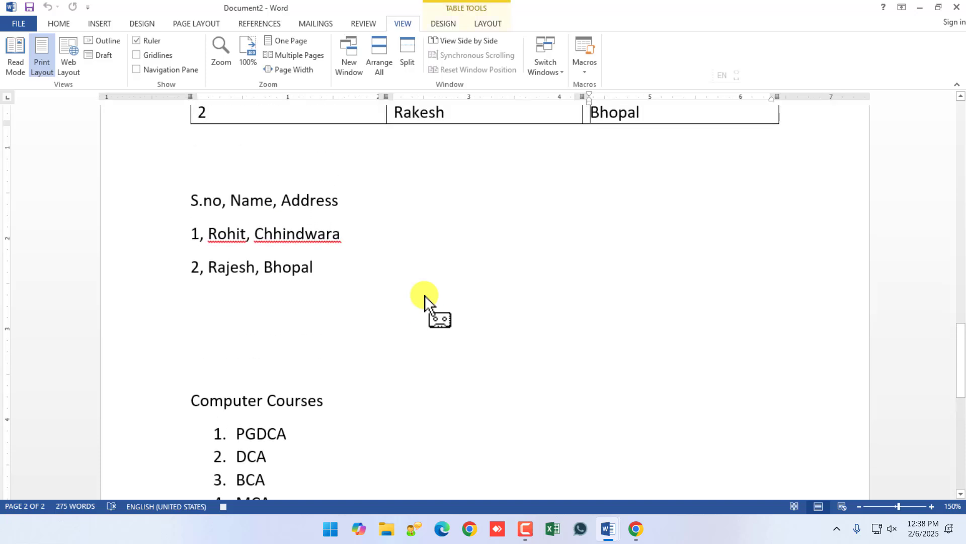
key(ctrl+Up)
key(ctrl+Up)
key(ctrl+Up)
key(ctrl+Up)
key(ctrl+Up)
key(ctrl+Up)
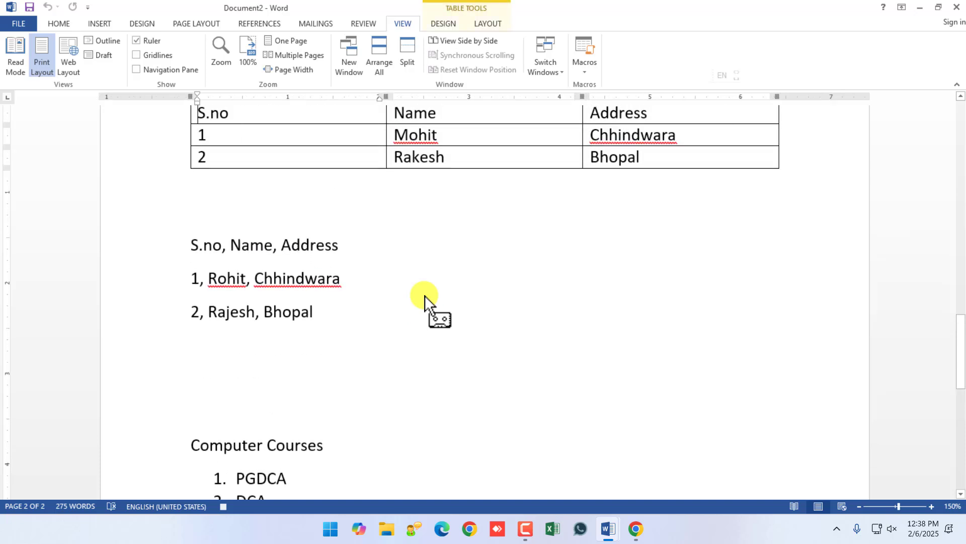
- Select the entire S.no, Name and Address table and convert it to text separated with commas
key(ctrl+Down)
key(shift+Down)
key(shift+Down)
key(shift+Down)
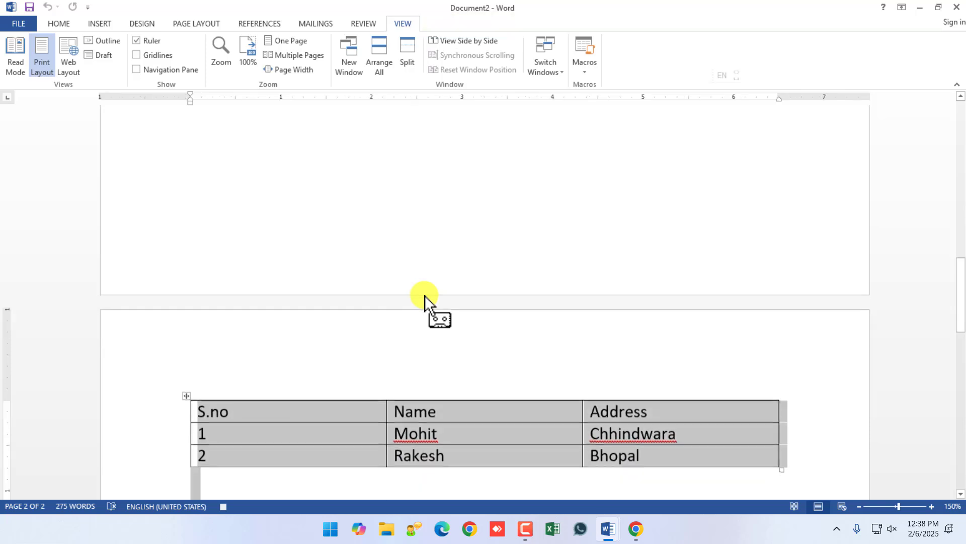
key(shift+Left)
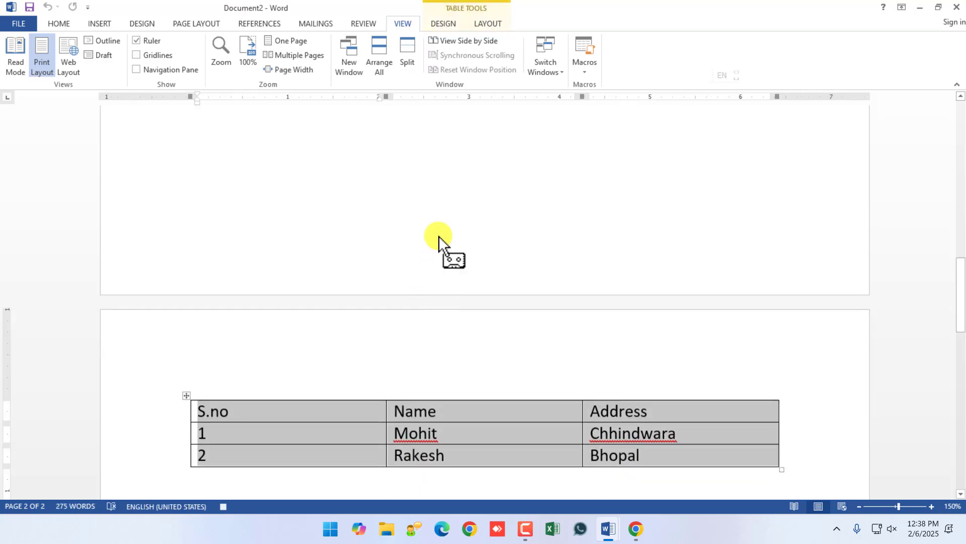
click(487, 25)
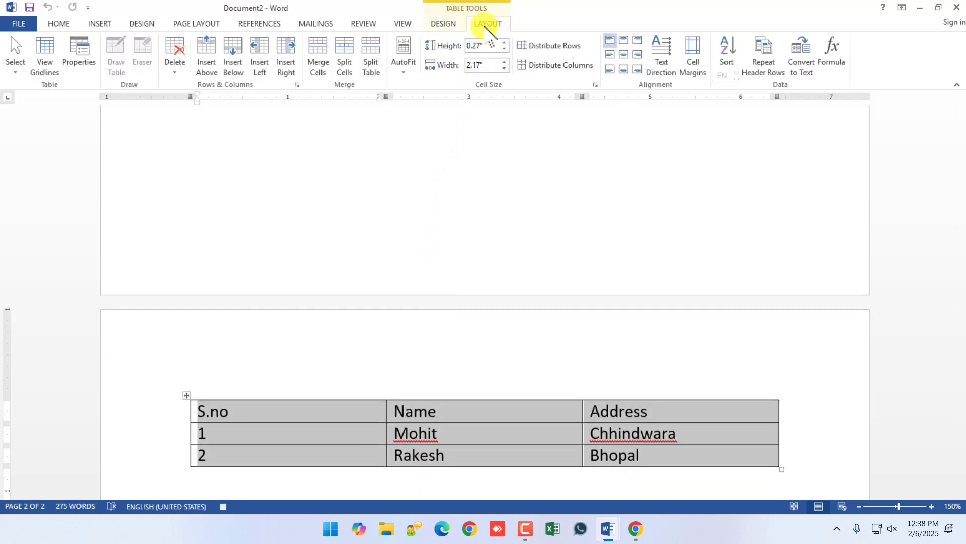
click(804, 66)
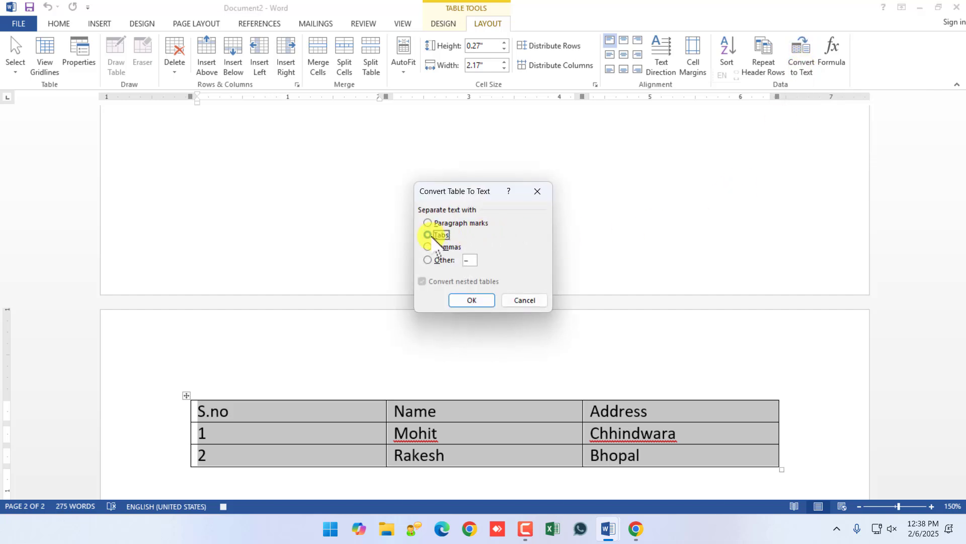
click(428, 247)
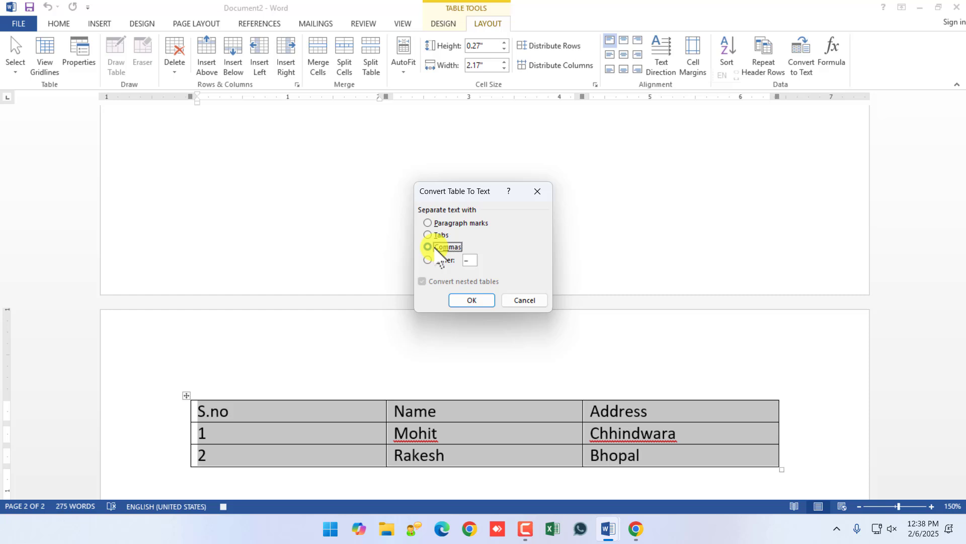
click(473, 302)
scroll(344, 407, down, 3)
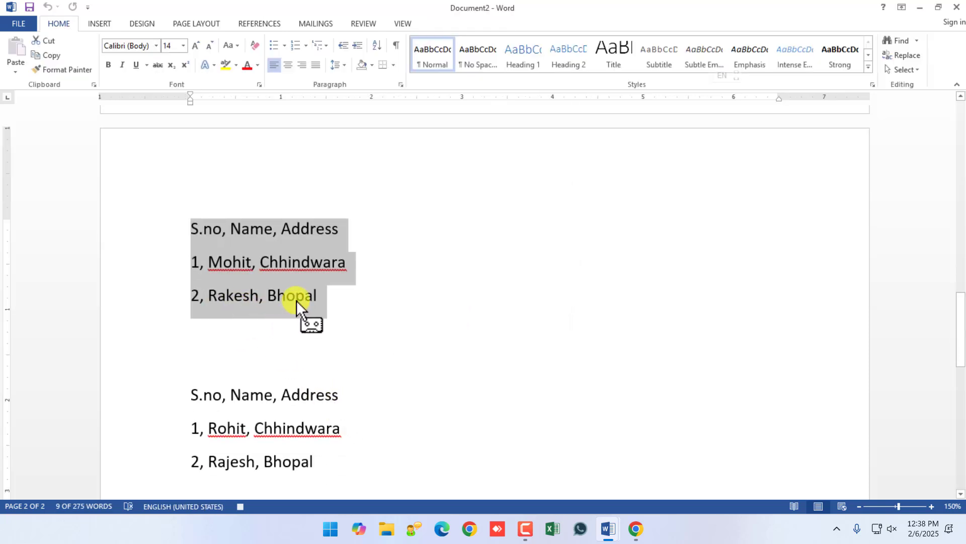
- Stop recording the table-to-text macro
click(403, 23)
click(584, 65)
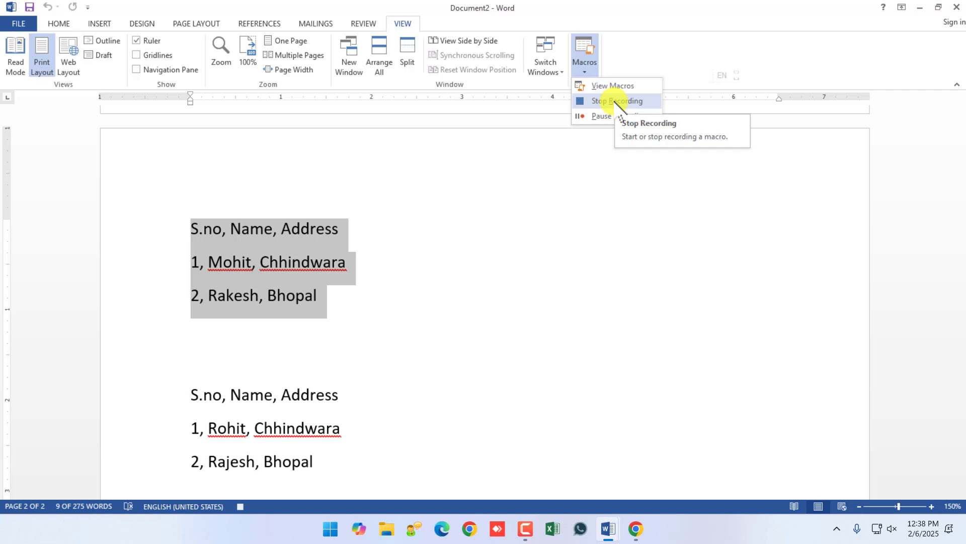
click(617, 100)
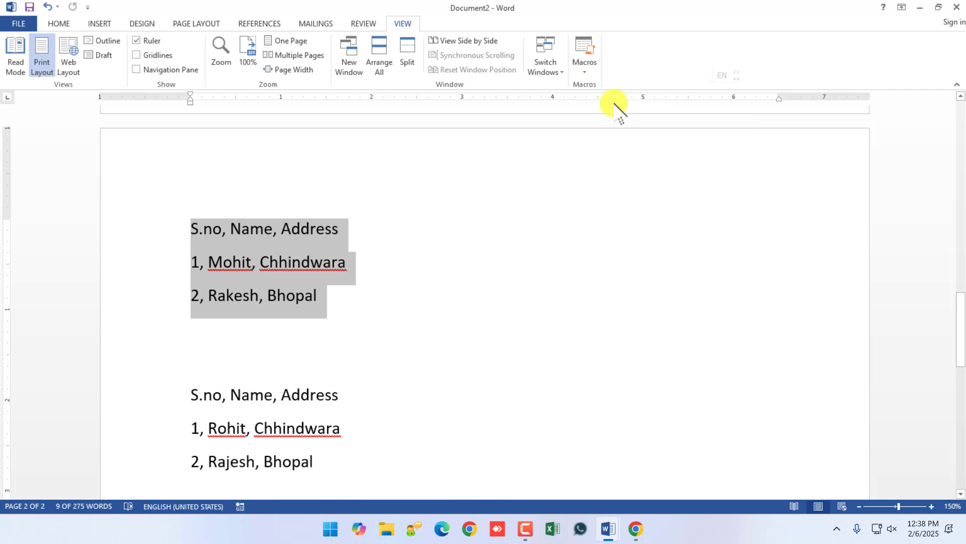
- Reselect the three converted lines and start recording a macro named Macro2 with Ctrl+6 as its keyboard shortcut
click(337, 317)
drag(324, 301, 161, 237)
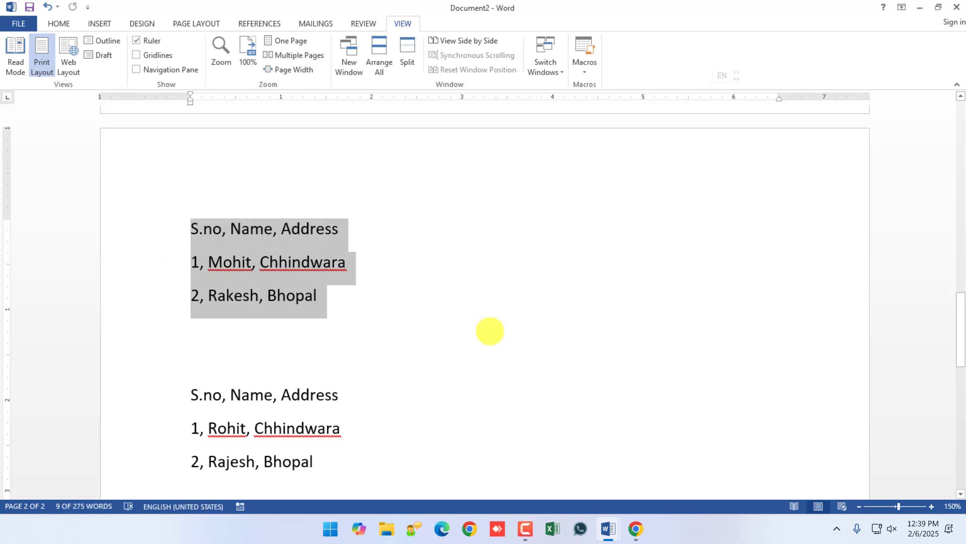
click(586, 70)
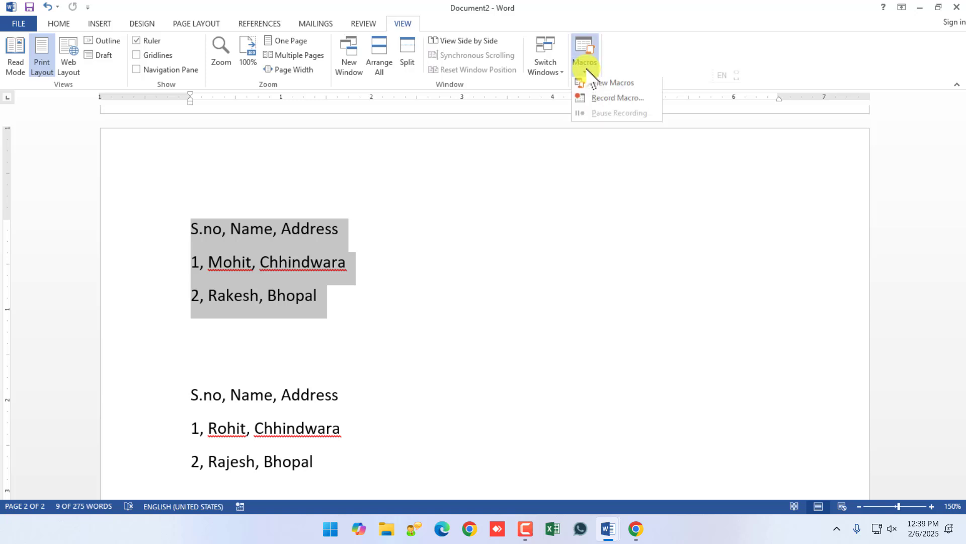
click(609, 103)
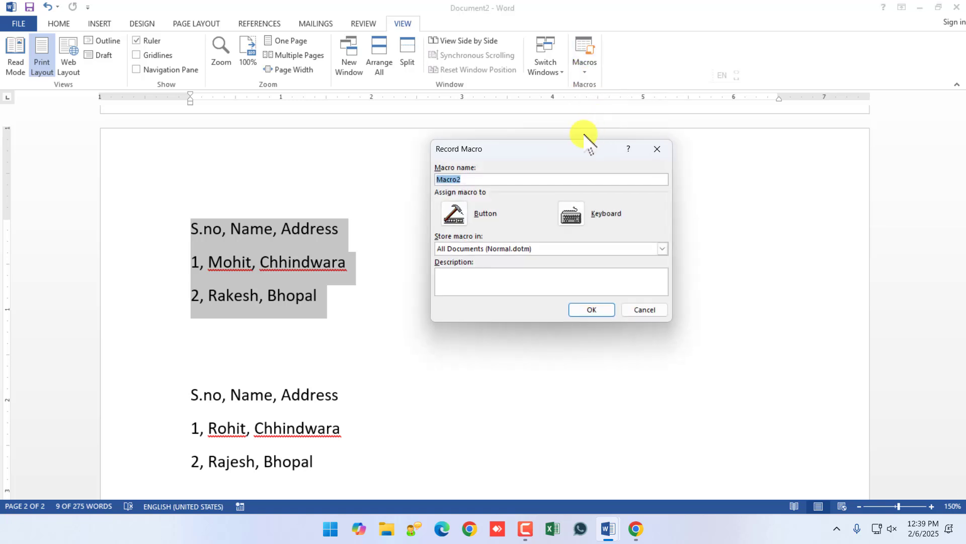
click(572, 214)
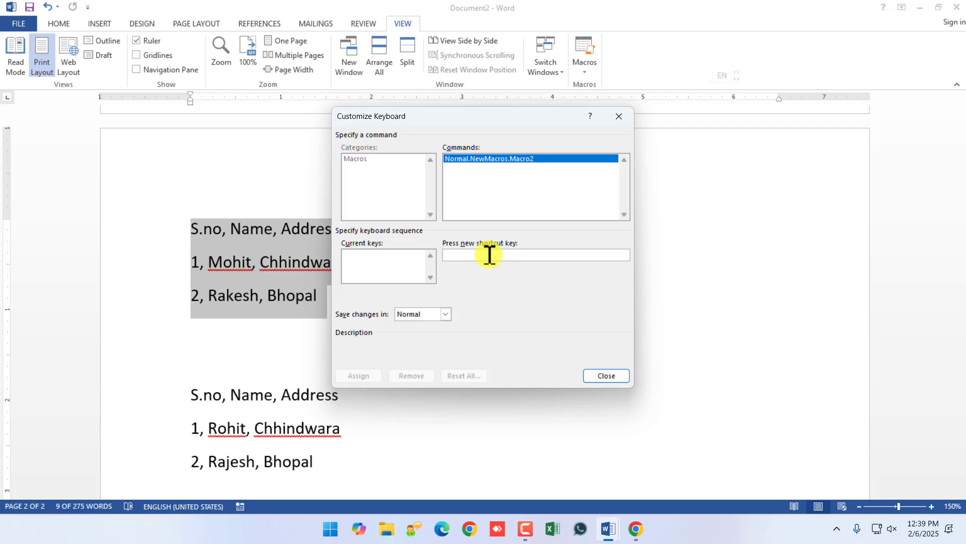
key(ctrl+6)
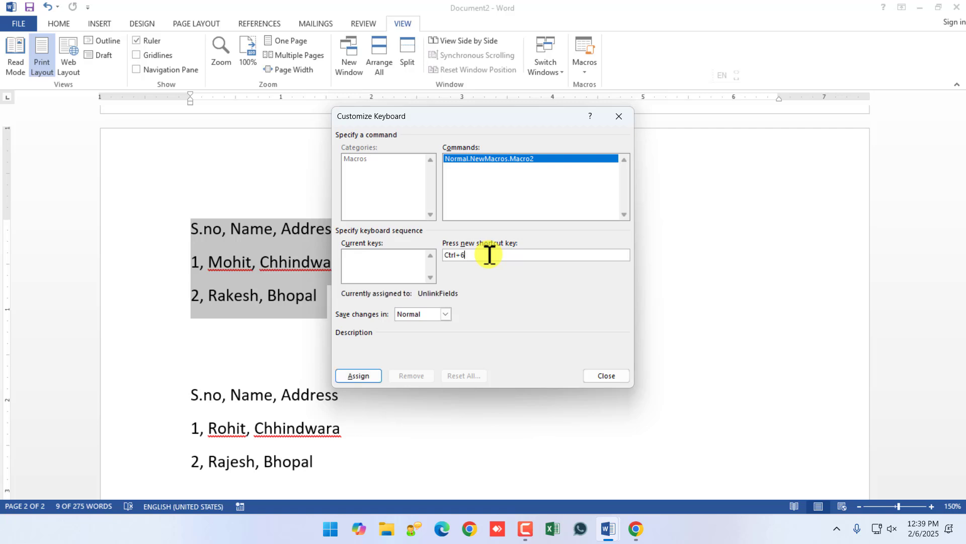
click(366, 377)
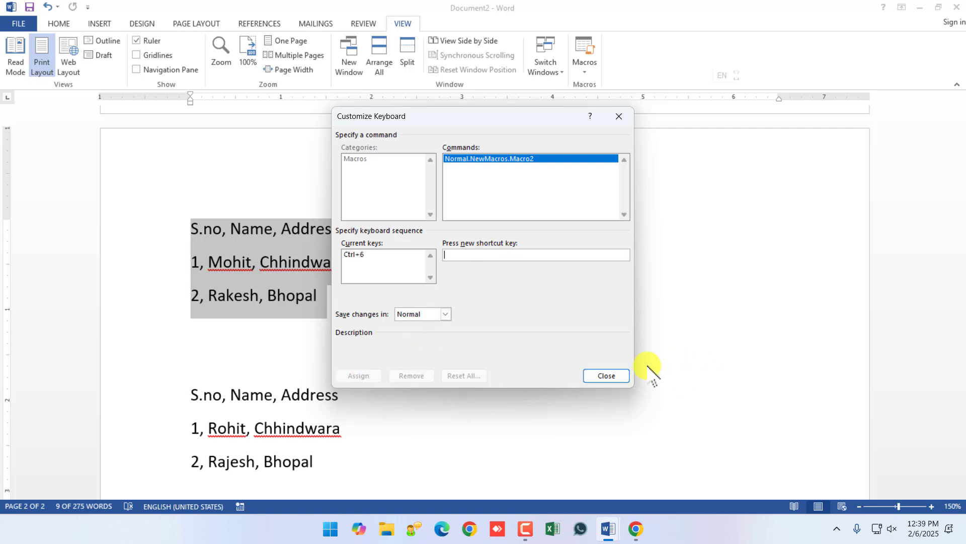
click(611, 376)
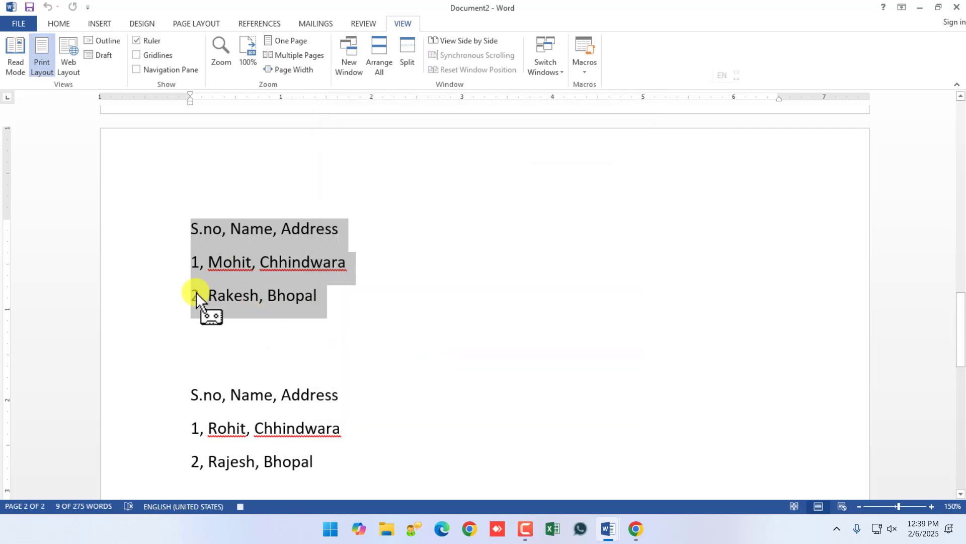
- Convert the three selected lines into a three-column table, separating the text at commas
click(100, 24)
click(102, 68)
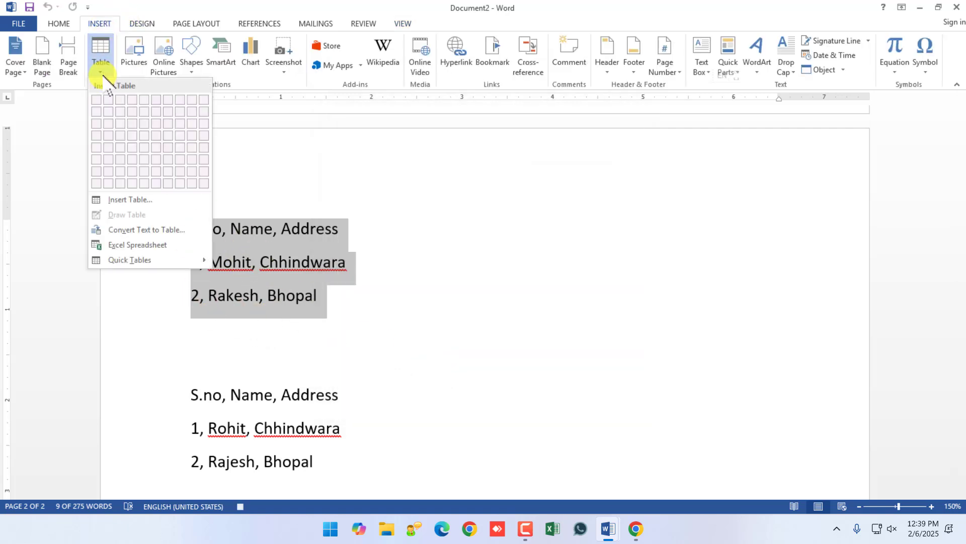
click(130, 231)
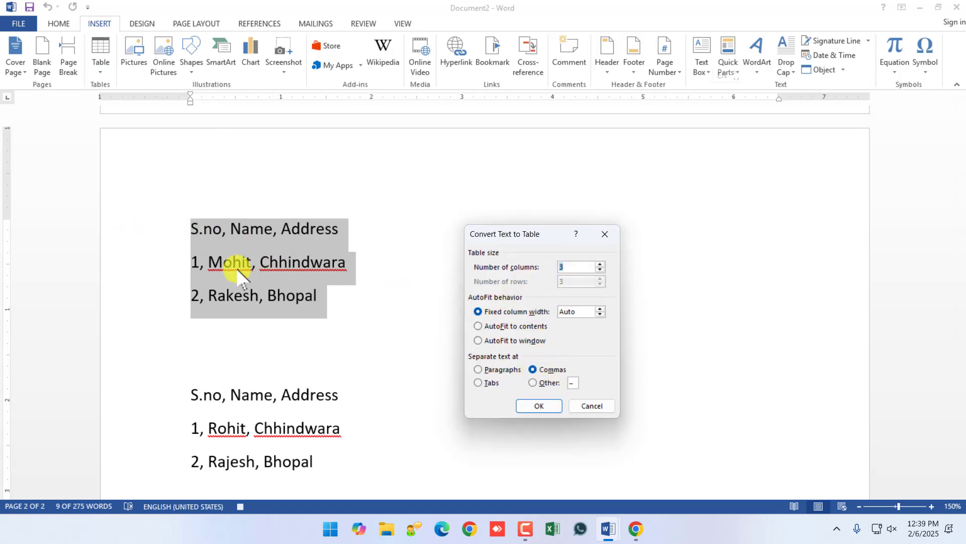
click(532, 406)
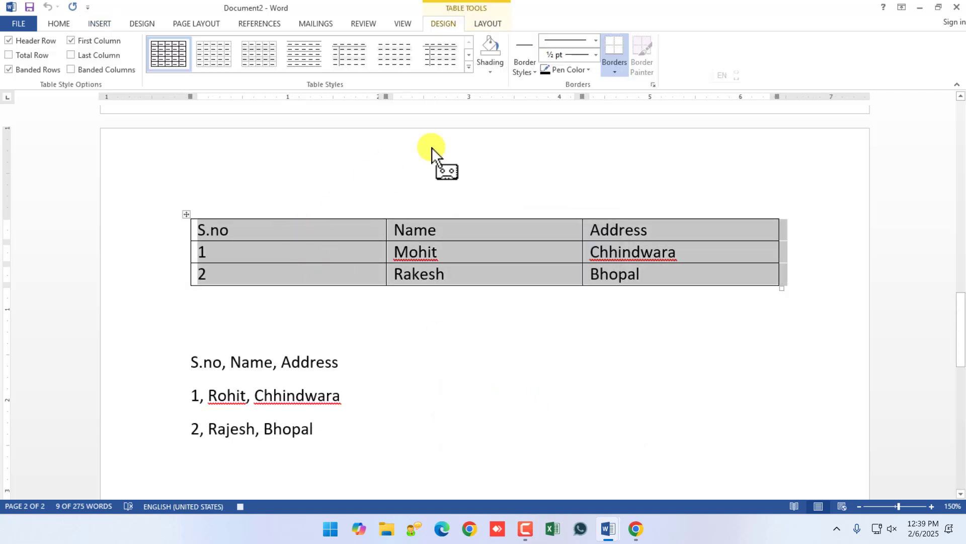
- Stop recording the text-to-table macro
click(403, 20)
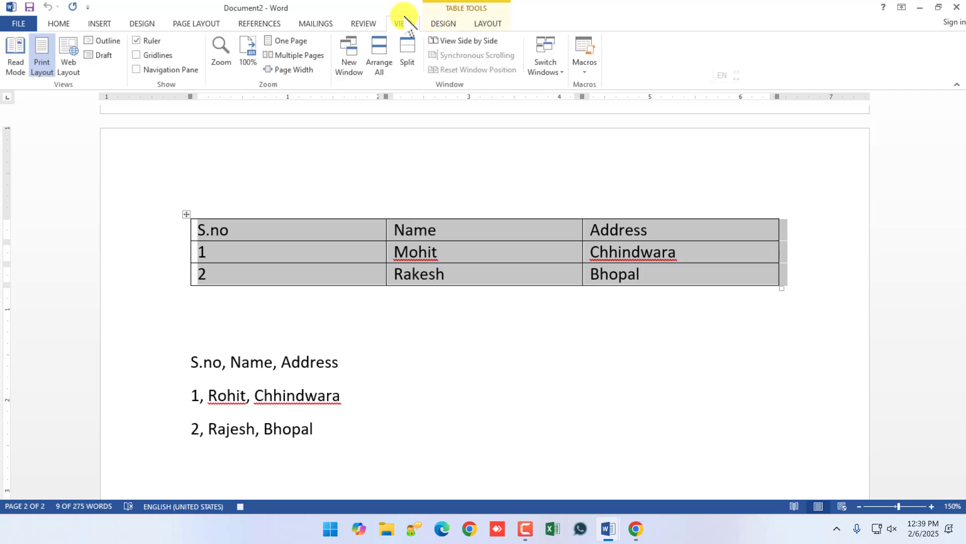
click(583, 70)
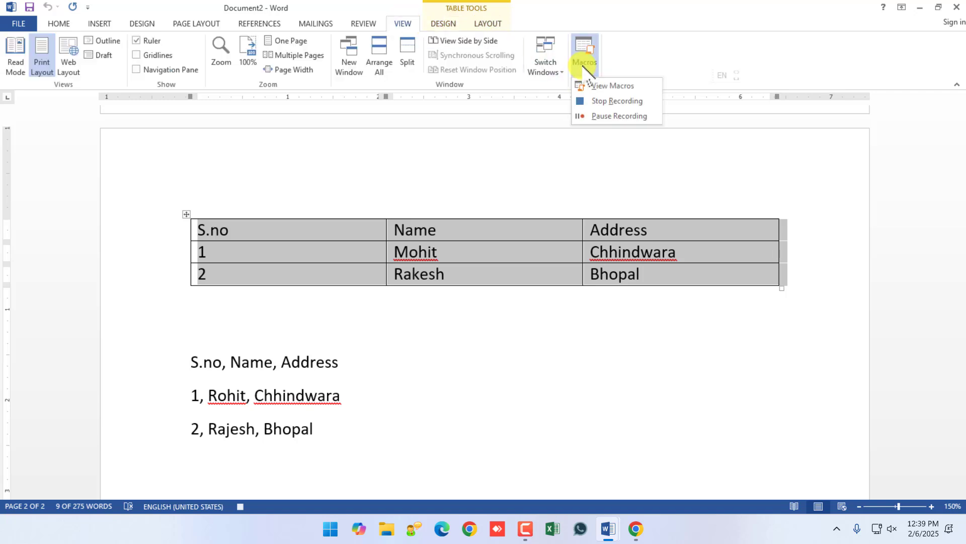
click(623, 101)
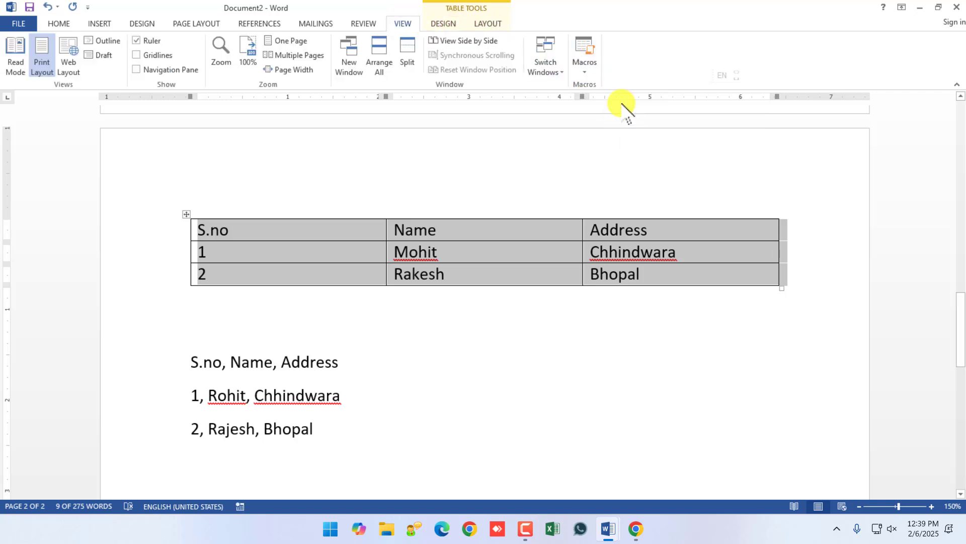
- Select the entire first S.no, Name and Address table and try to run the recorded table-to-text macro on it
click(410, 334)
click(186, 214)
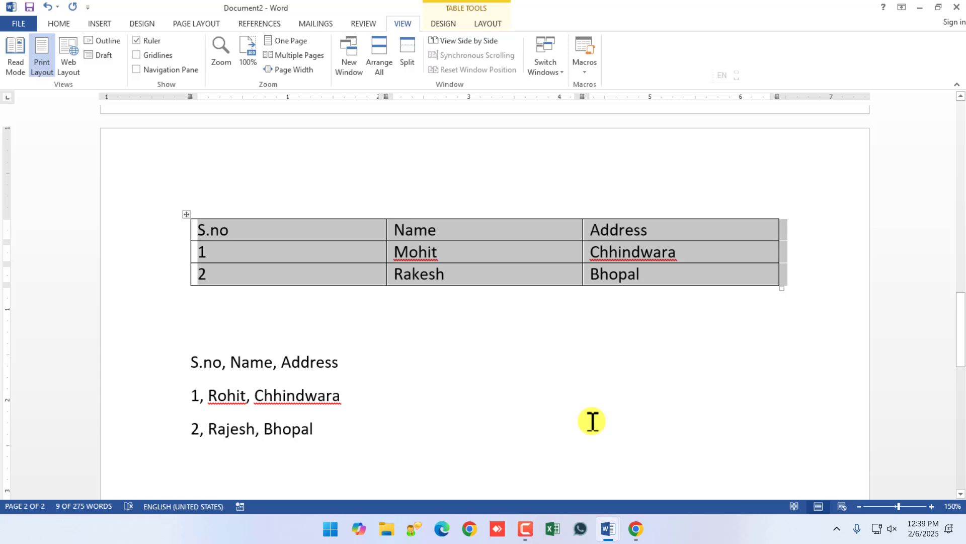
key(ctrl+m)
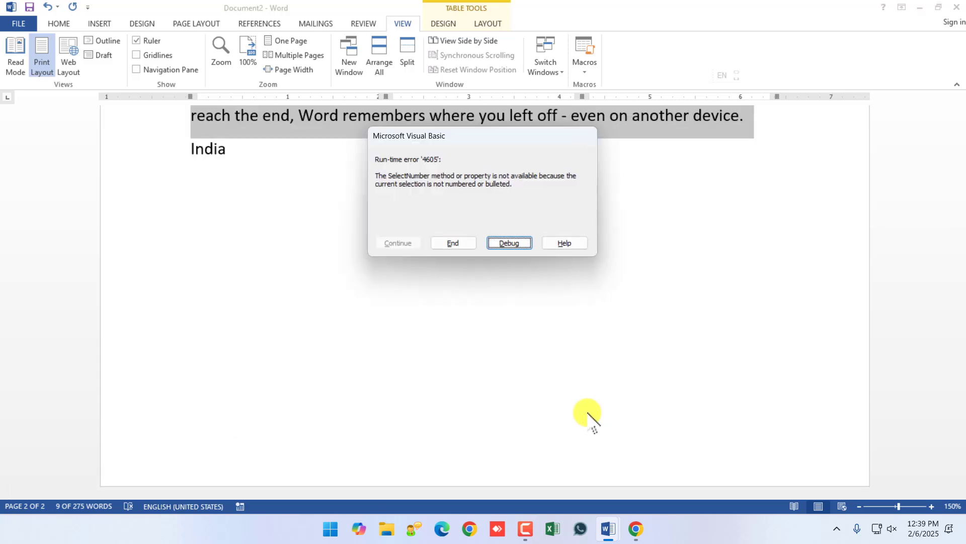
click(453, 242)
scroll(531, 278, up, 10)
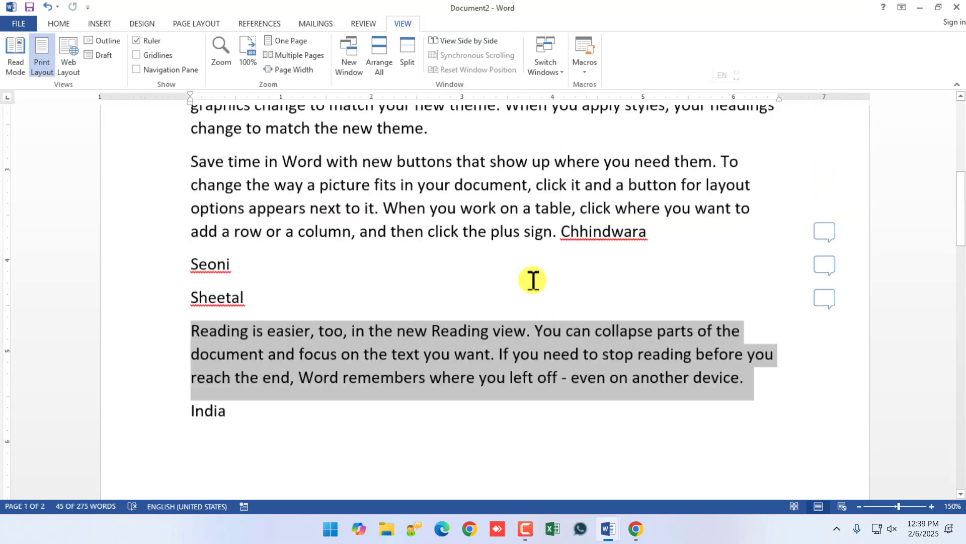
scroll(504, 370, up, 3)
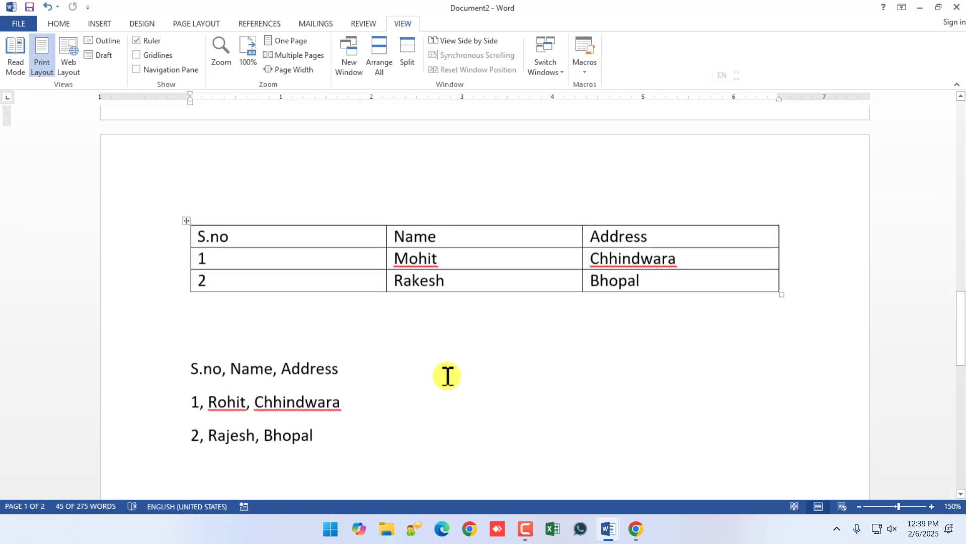
- Run the recorded text-to-table macro on the three comma-separated lines below the first table
click(340, 373)
drag(193, 374, 431, 437)
key(ctrl+t)
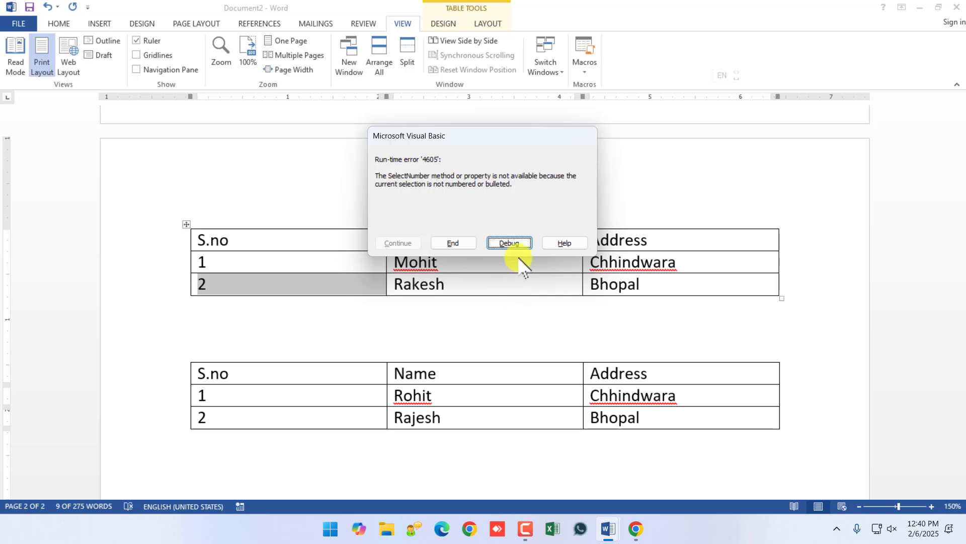
click(453, 242)
- Select the entire first table and start recording a macro named Macro3 with Ctrl+7 as its keyboard shortcut
click(185, 224)
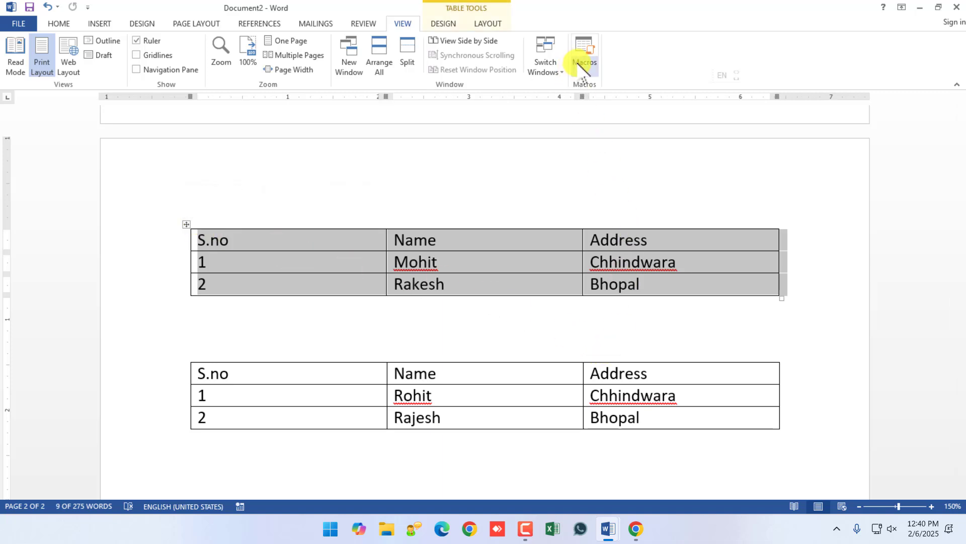
click(584, 68)
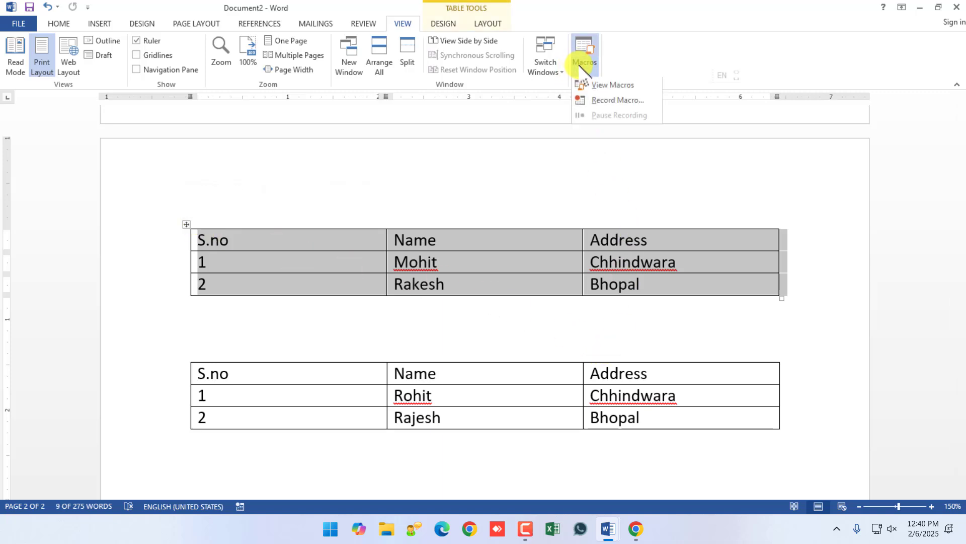
click(611, 101)
click(574, 213)
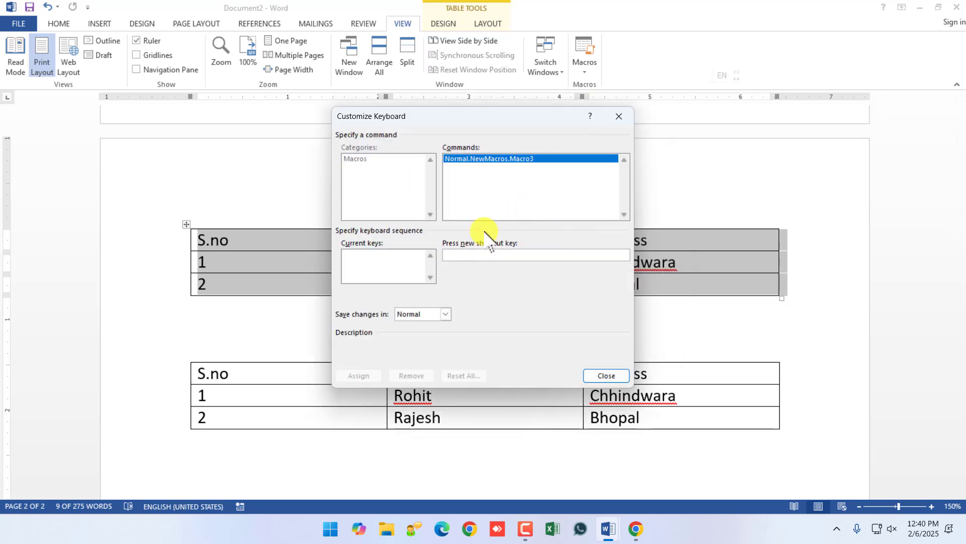
key(ctrl+7)
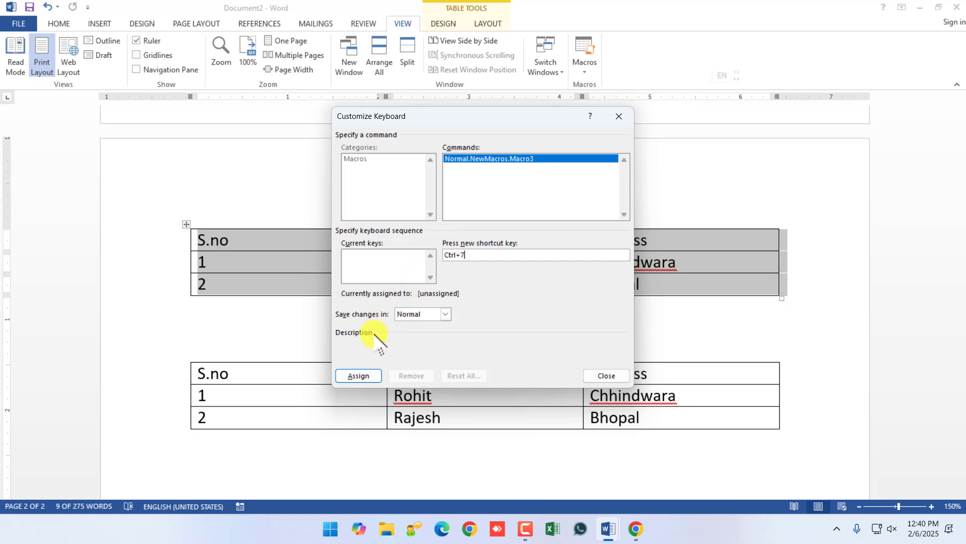
click(371, 376)
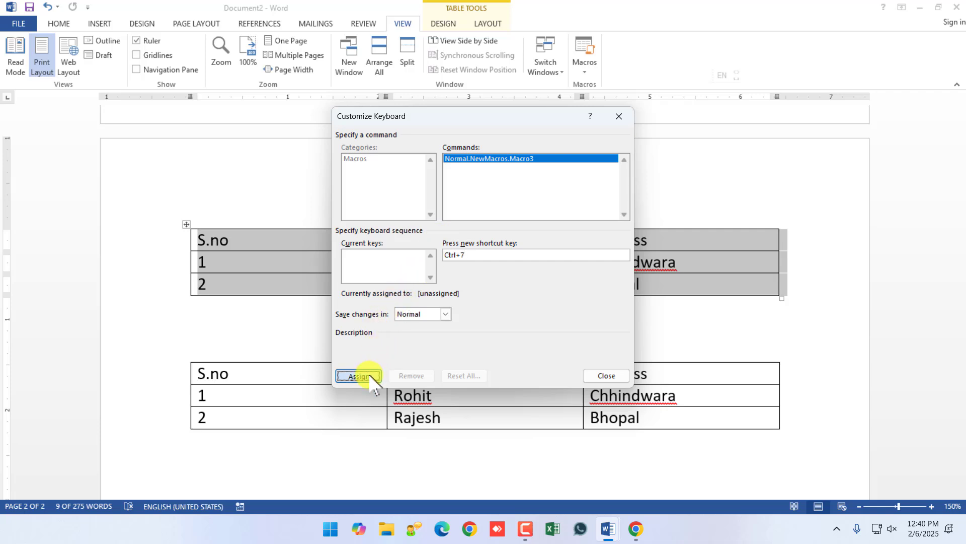
click(606, 376)
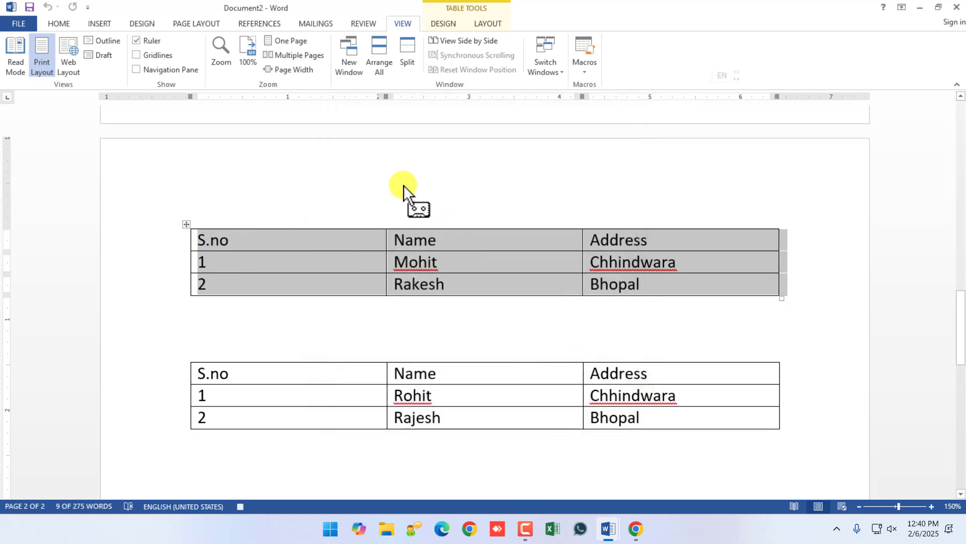
- Convert the selected first table to text separated with commas
click(487, 24)
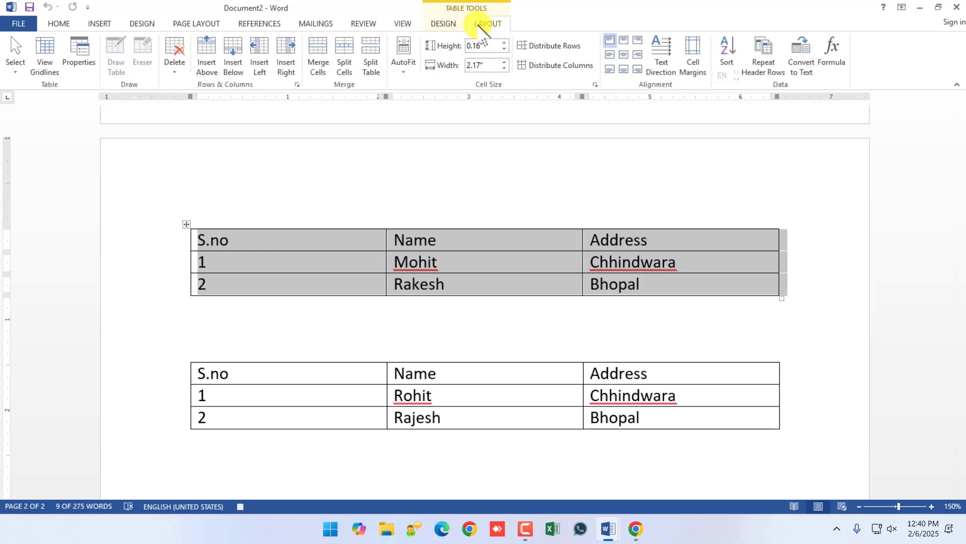
click(802, 57)
click(428, 247)
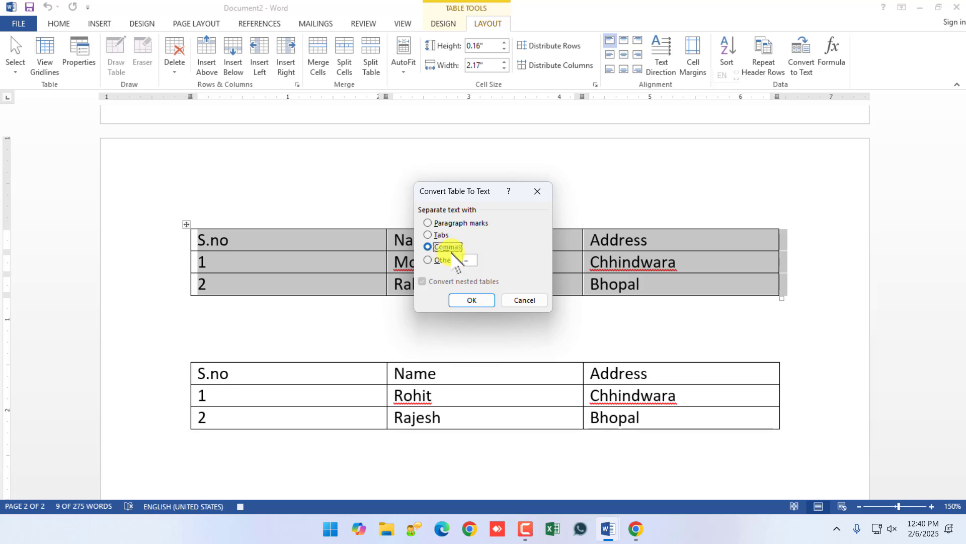
click(471, 300)
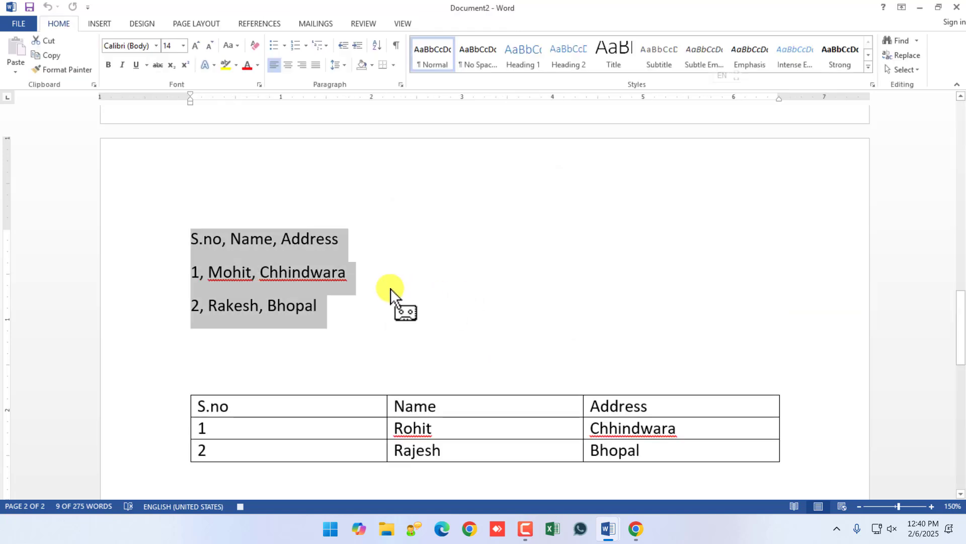
- Stop recording Macro3
click(402, 24)
click(585, 55)
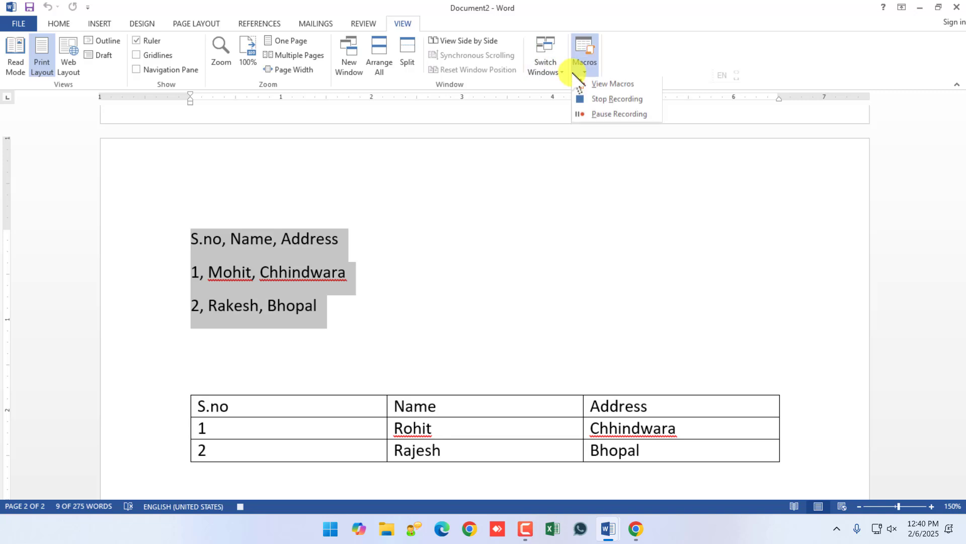
click(604, 101)
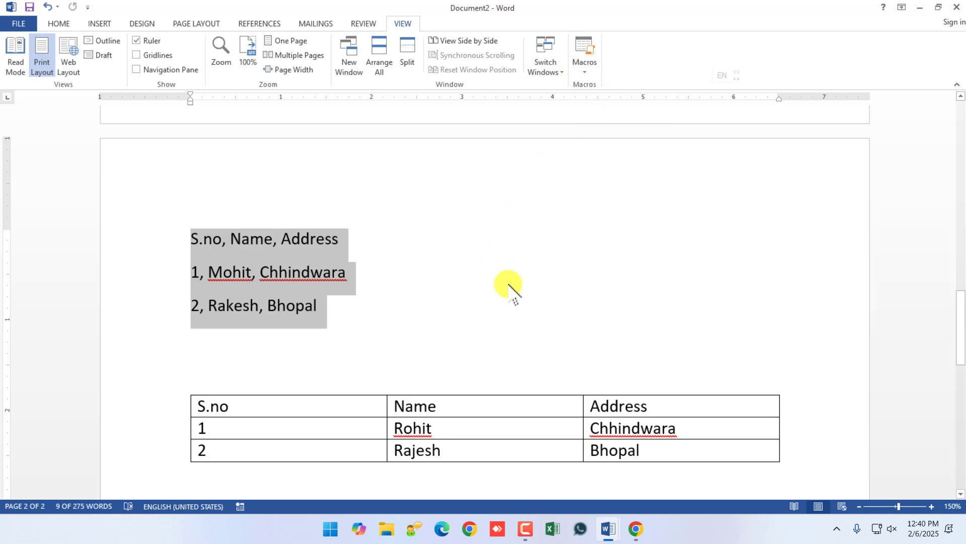
key(ctrl+t)
key(ctrl+z)
scroll(509, 284, down, 10)
scroll(358, 237, up, 5)
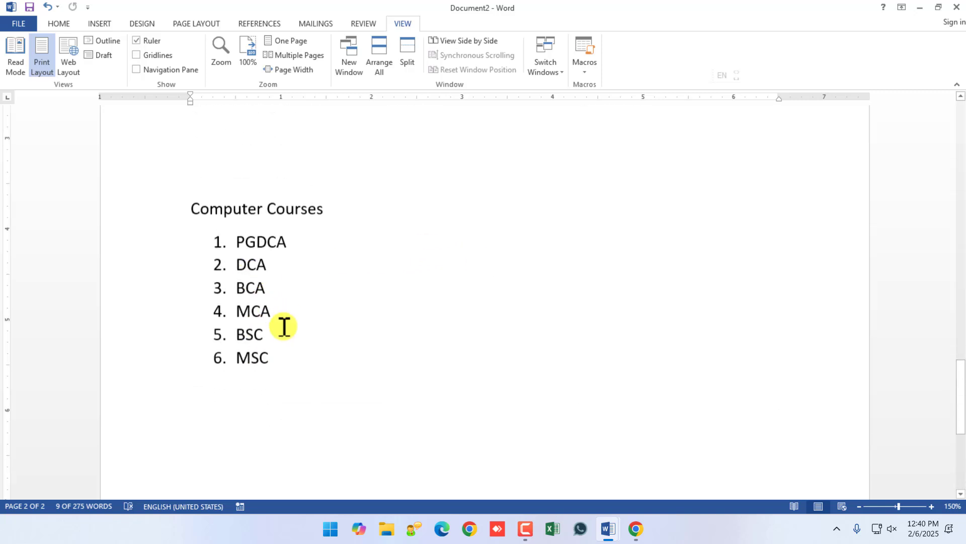
- Place the cursor below the Computer Courses list and start recording a macro named Macro4 with Ctrl+8 as its keyboard shortcut
drag(272, 354, 189, 216)
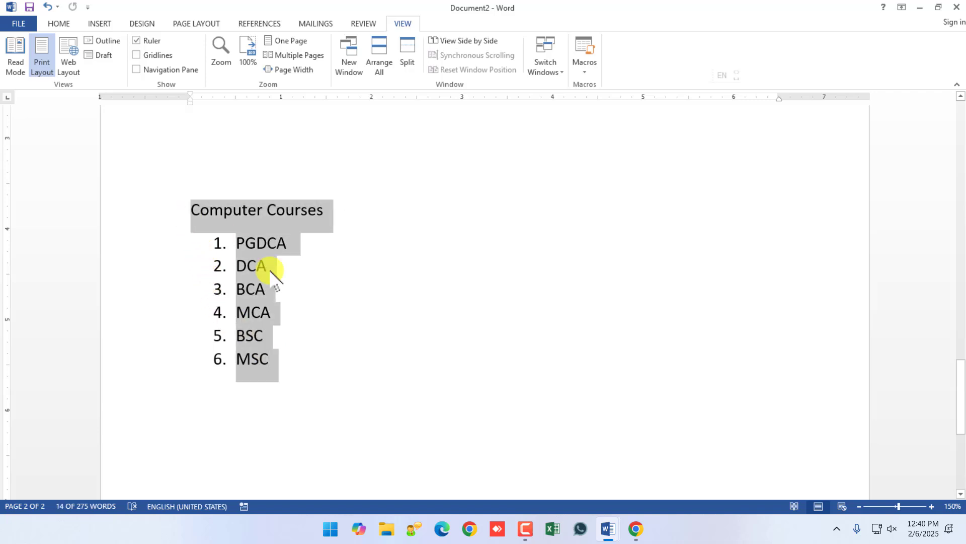
click(361, 425)
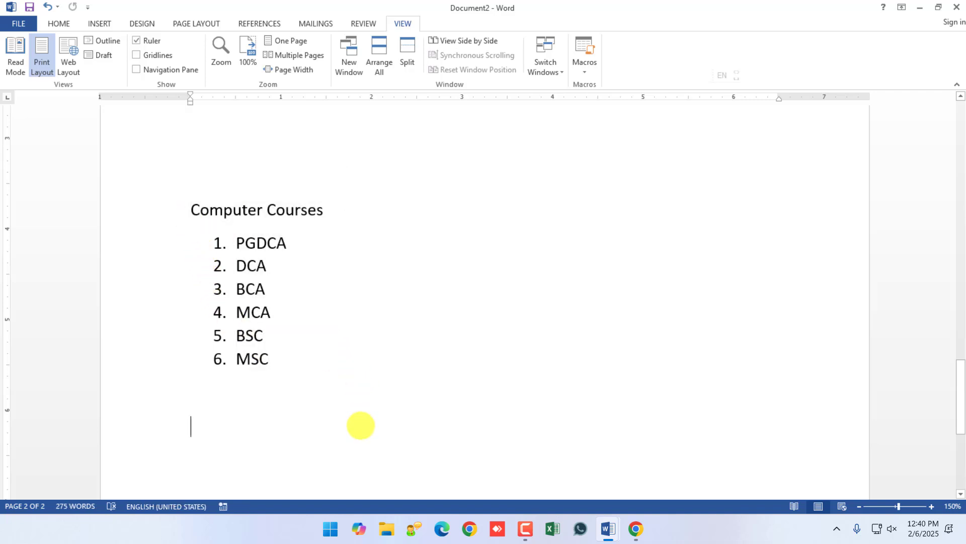
click(586, 71)
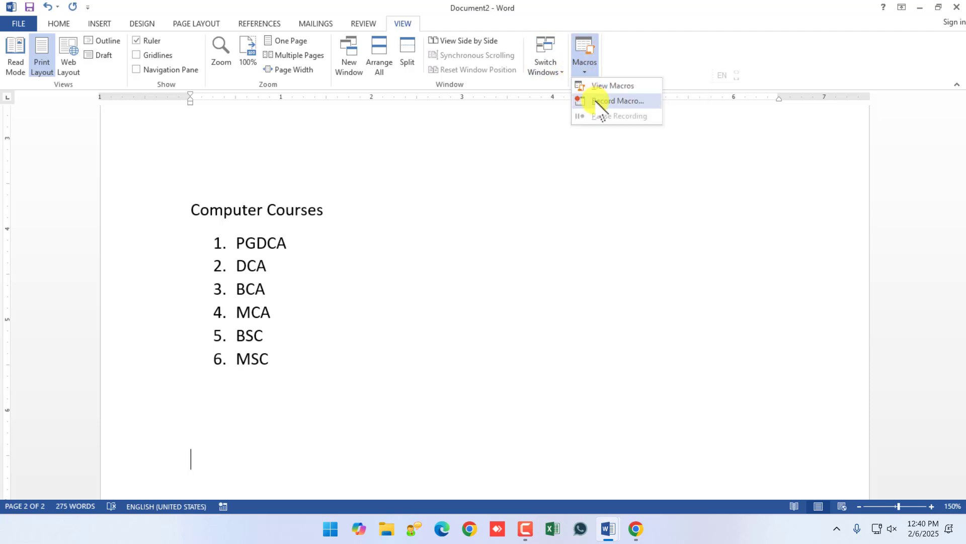
click(608, 99)
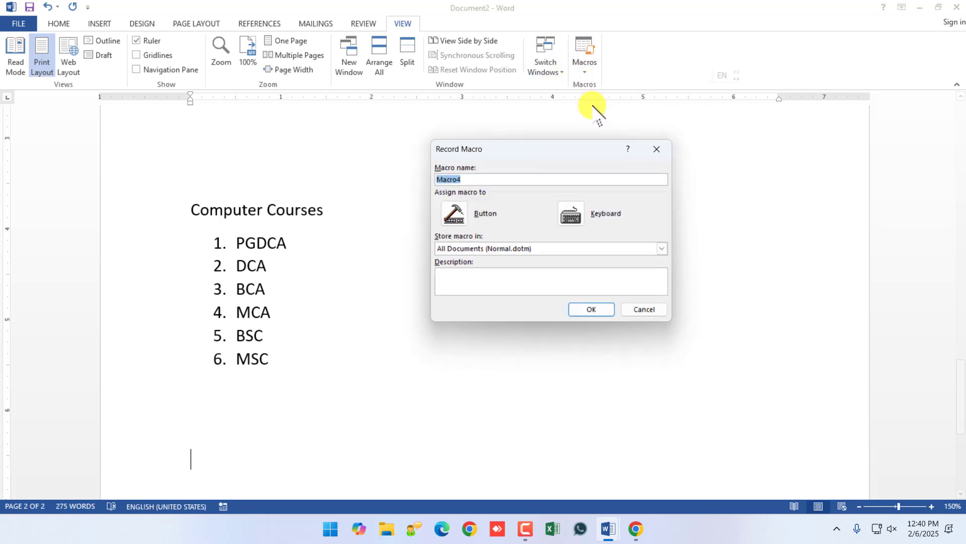
click(574, 213)
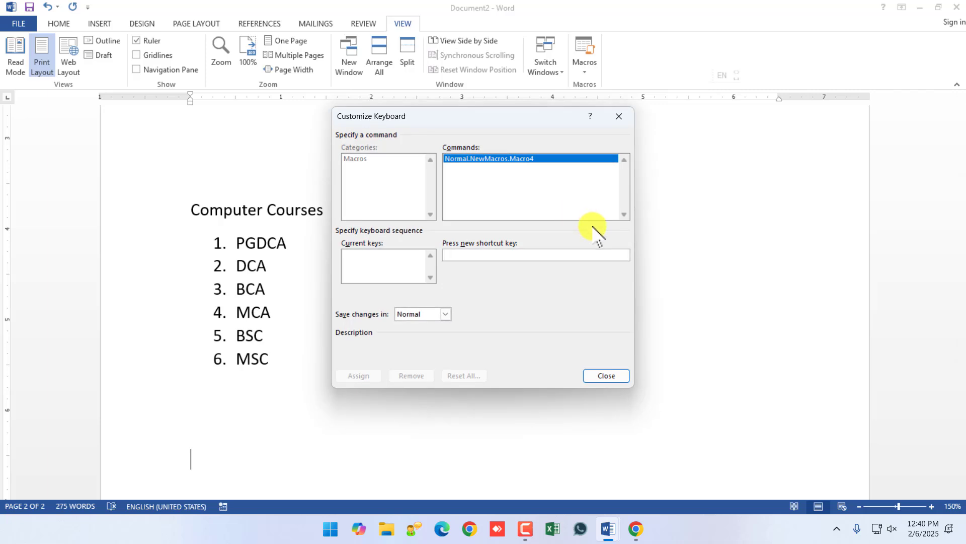
key(ctrl+8)
click(358, 376)
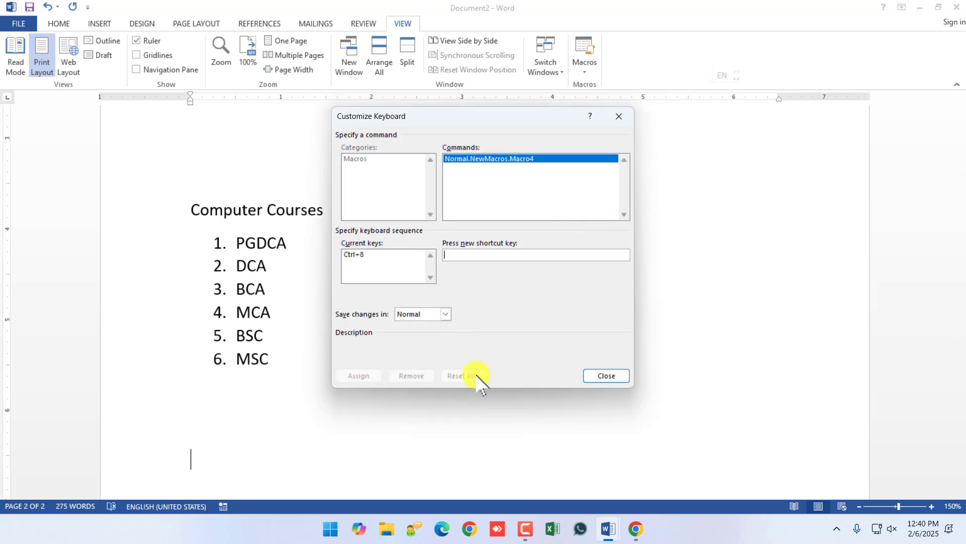
click(606, 375)
- Enter the heading "Computer Education" followed by the lines "1. DCA", "2. PGDCA", "3. BCA" and "4. MCA"
text(Comop)
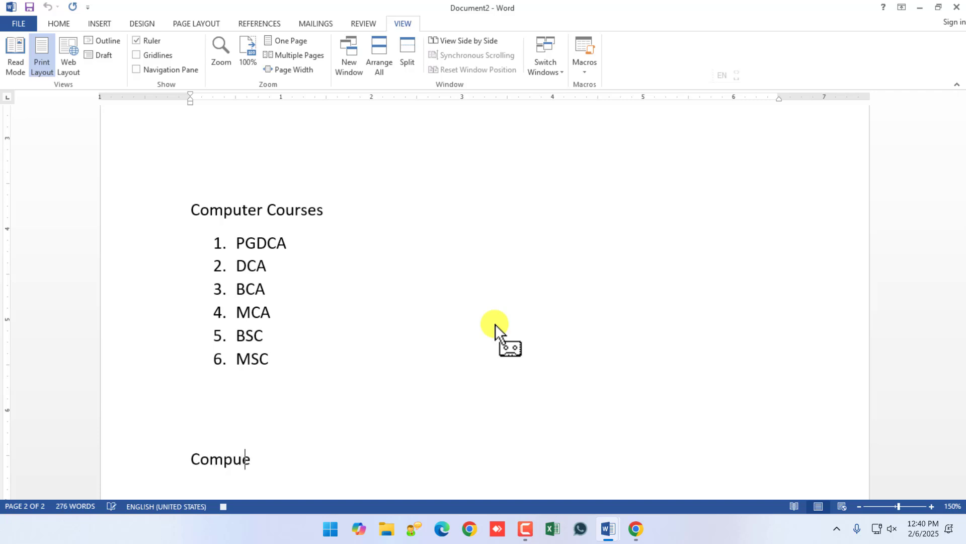
text( Education)
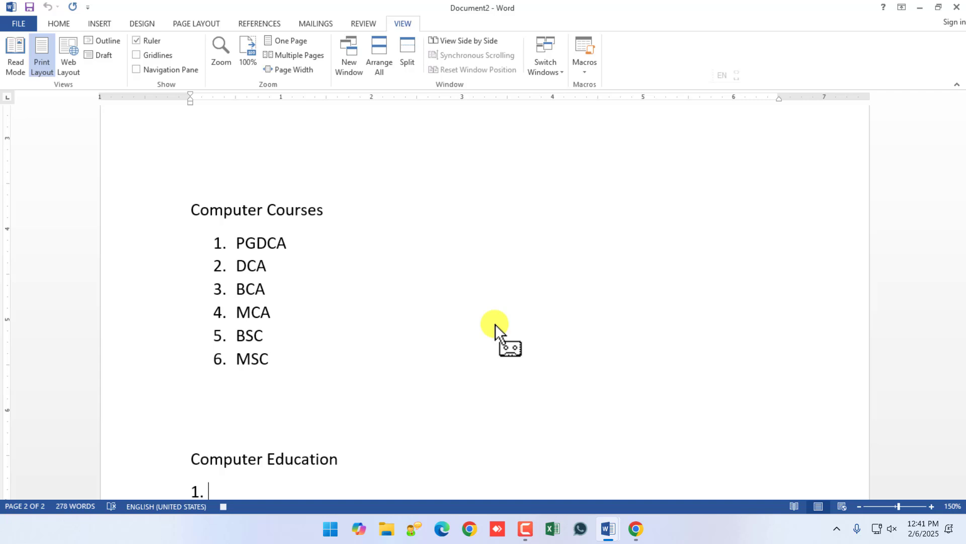
text(DCA)
key(Return)
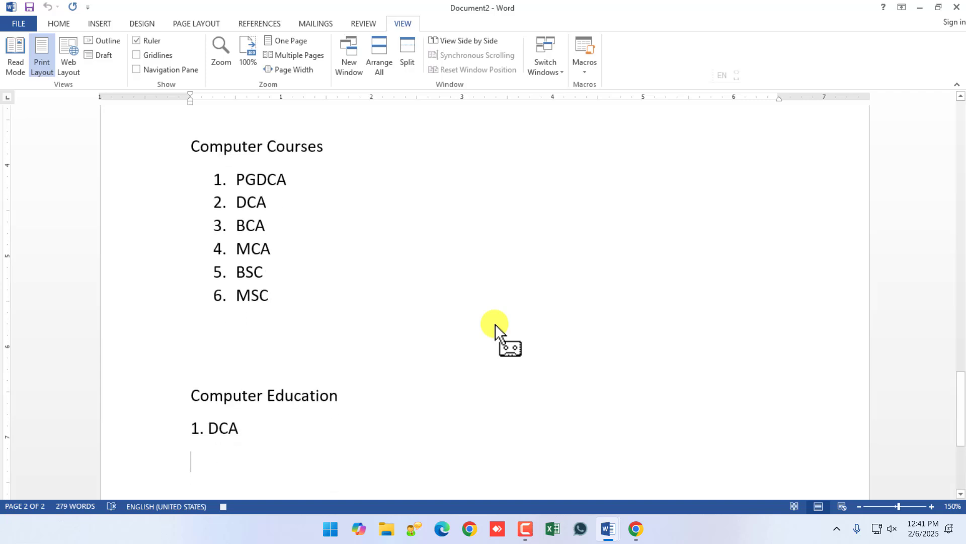
text(2. PGDCA)
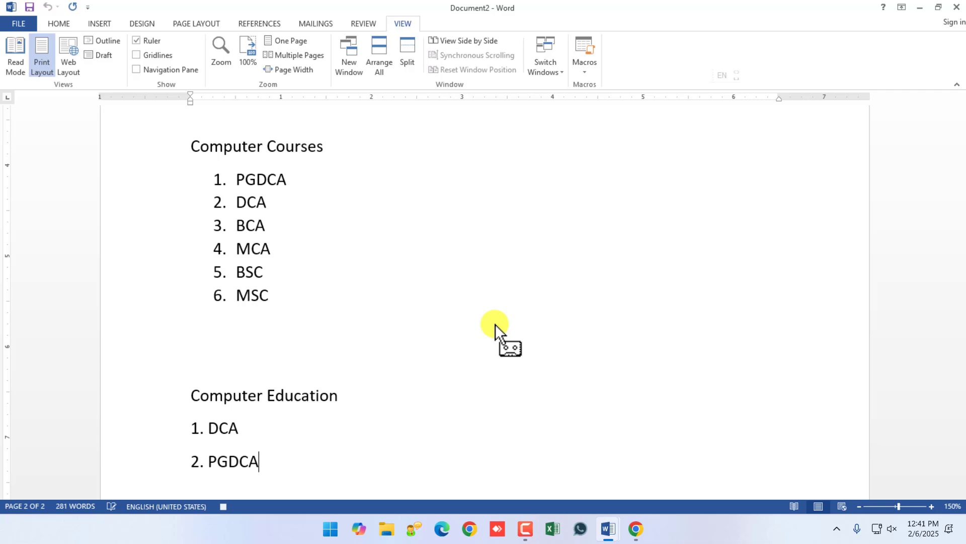
key(Return)
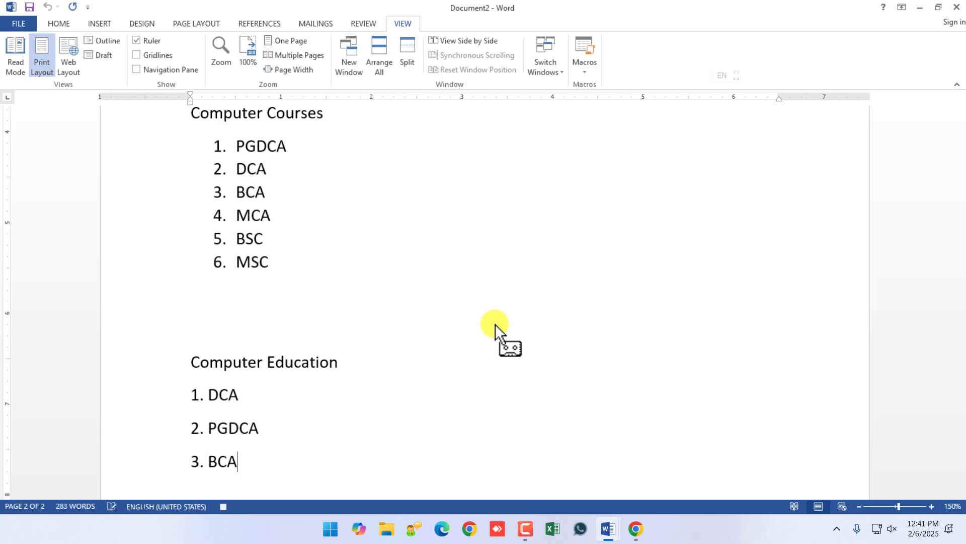
key(Return)
text(4. MCA)
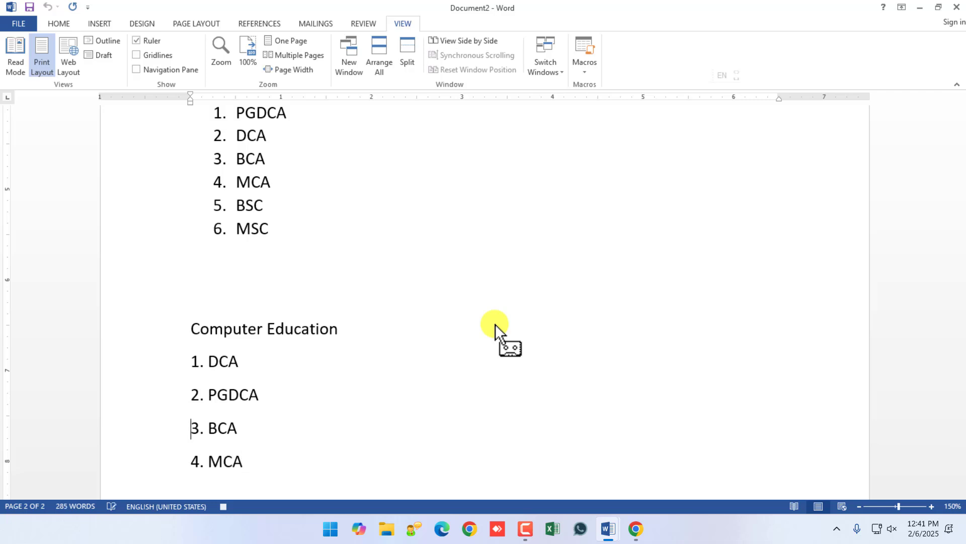
- Format the Computer Education heading as 20 pt, bold and red
key(shift+Down)
key(shift+Left)
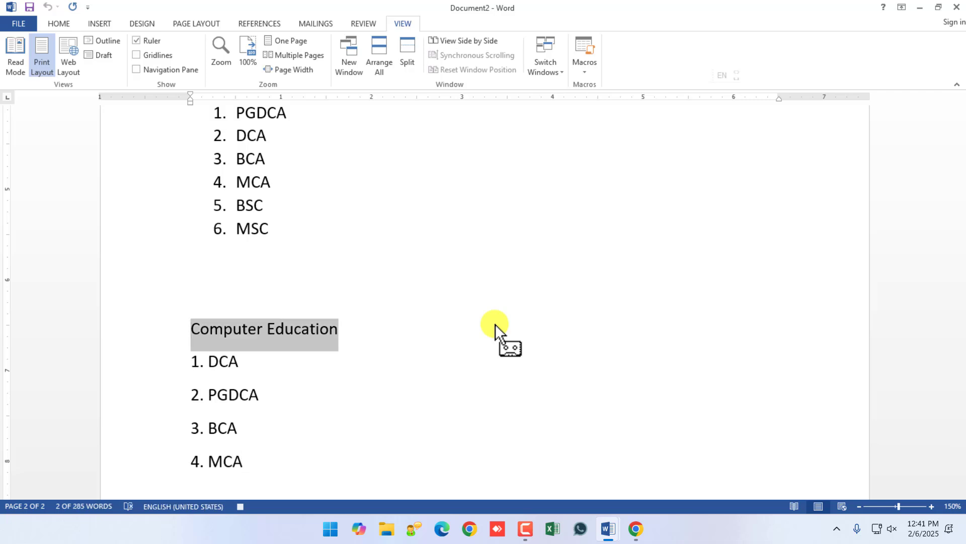
key(ctrl+shift+period)
key(ctrl+shift+period)
key(ctrl+shift+period)
key(ctrl+b)
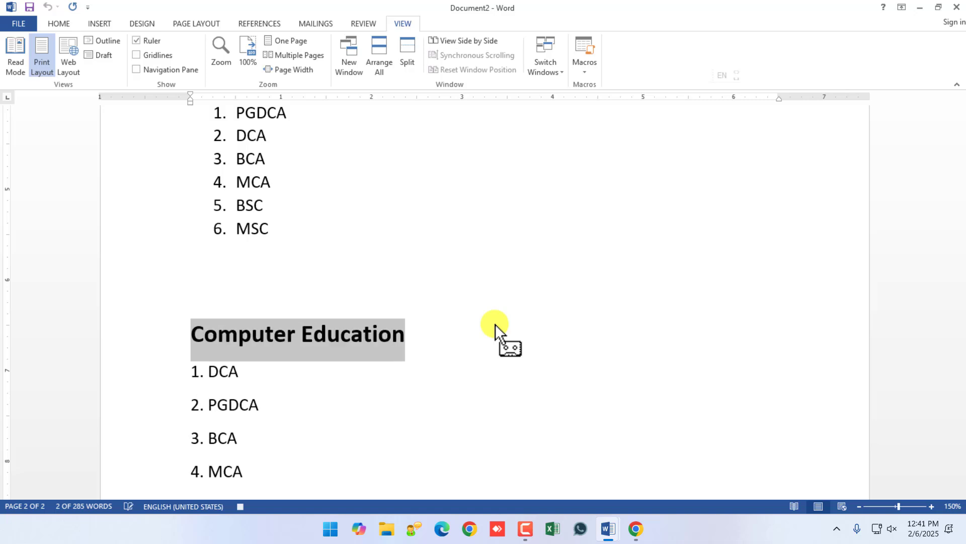
click(59, 22)
click(251, 65)
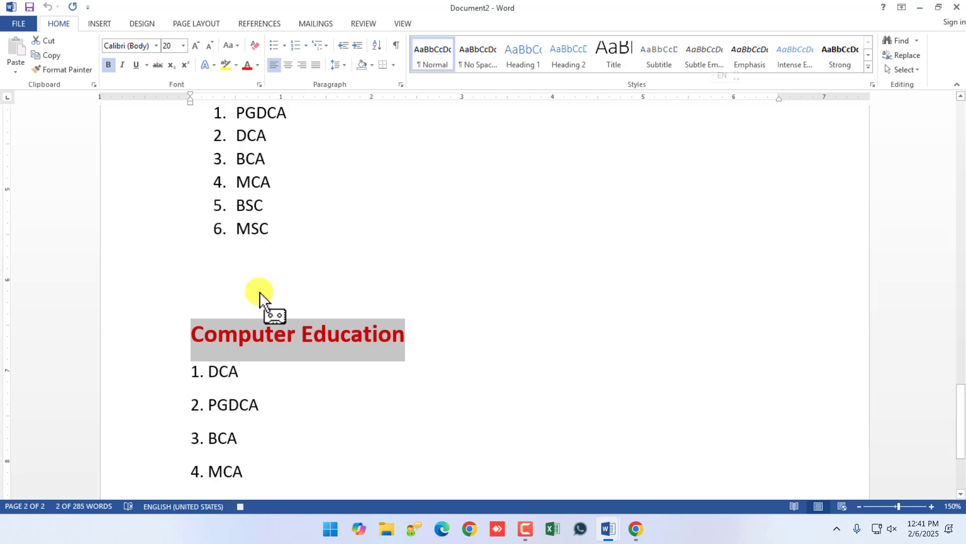
- Underline the Computer Education heading
click(136, 65)
scroll(240, 234, down, 2)
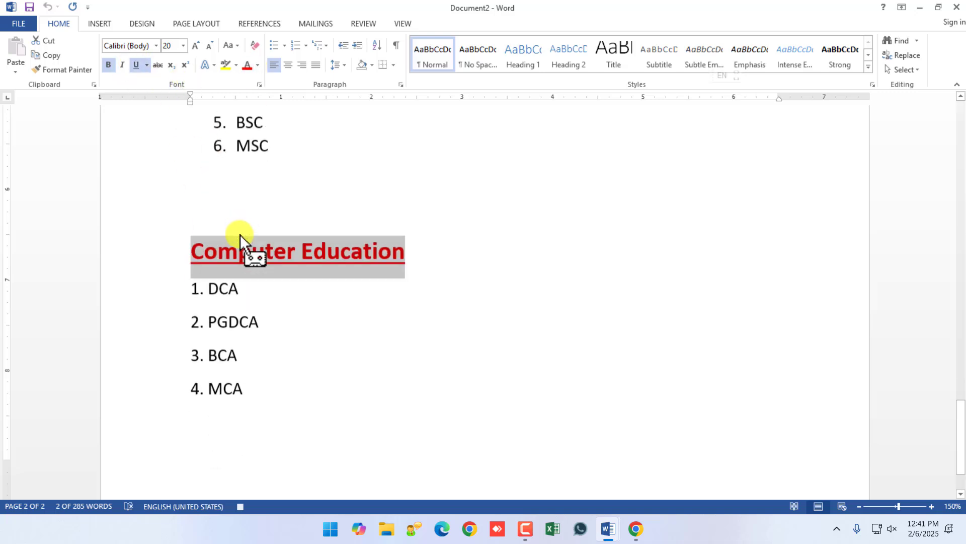
key(Down)
key(Down)
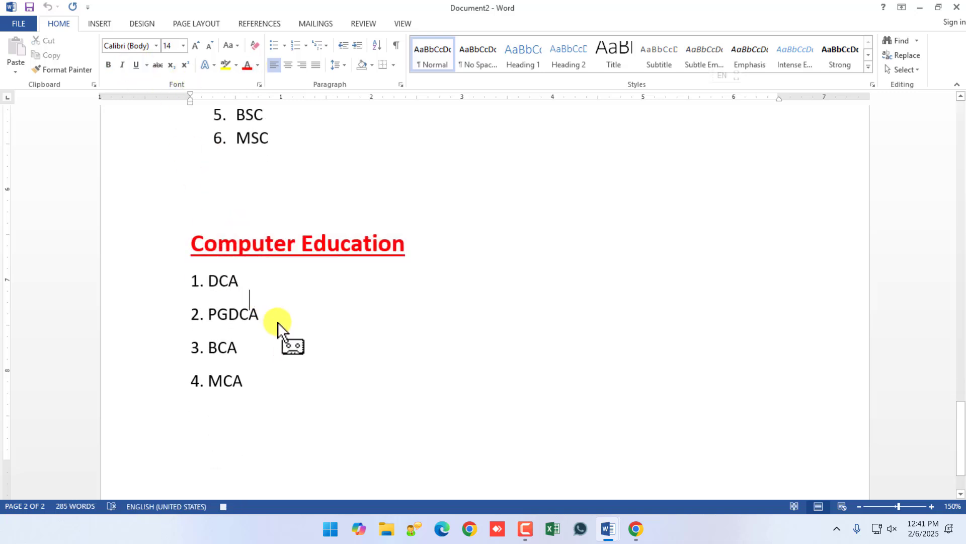
- Convert the four numbered course lines from DCA to MCA into a bulleted list with the multicoloured picture bullet
key(Up)
key(Up)
key(Right)
key(shift+Down)
key(shift+Down)
key(shift+Down)
key(shift+Down)
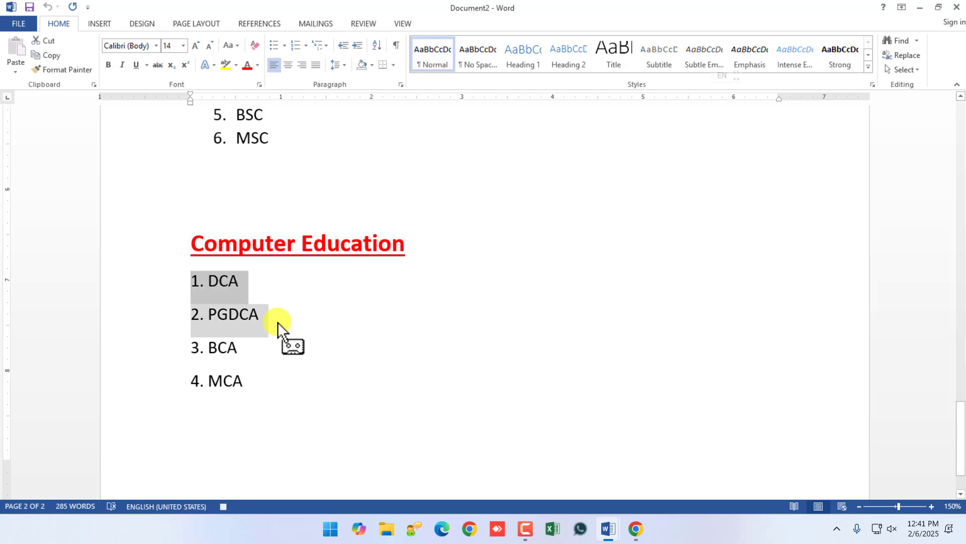
click(276, 45)
click(285, 45)
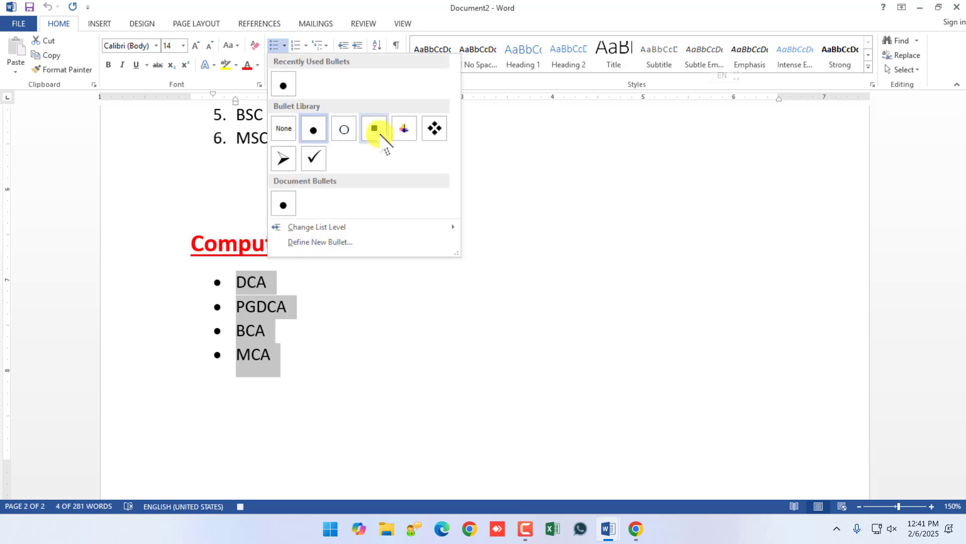
click(401, 128)
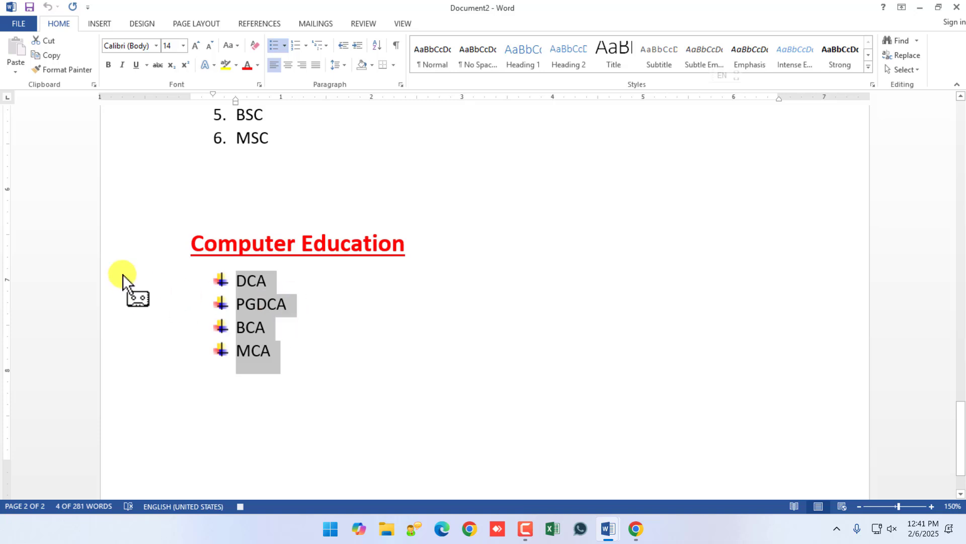
- Stop recording Macro4
click(403, 24)
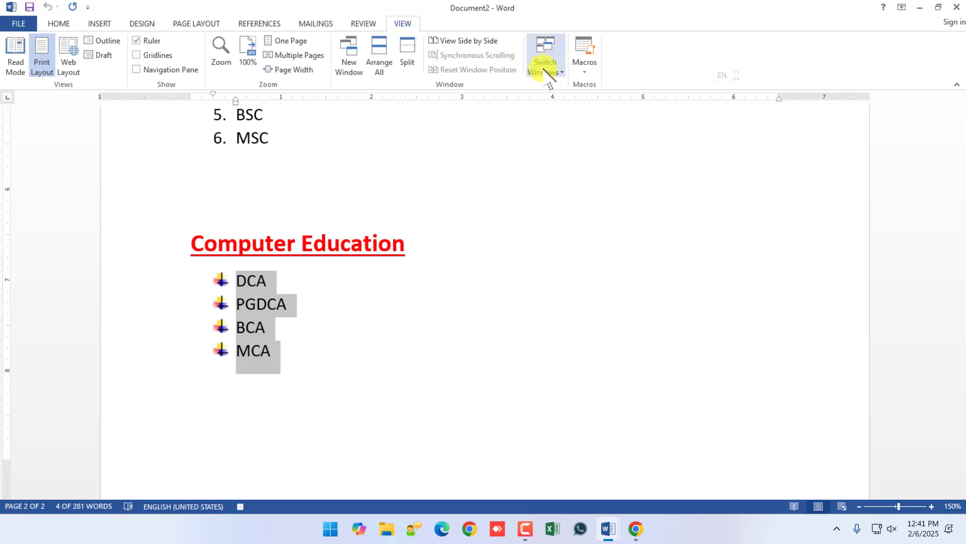
click(585, 65)
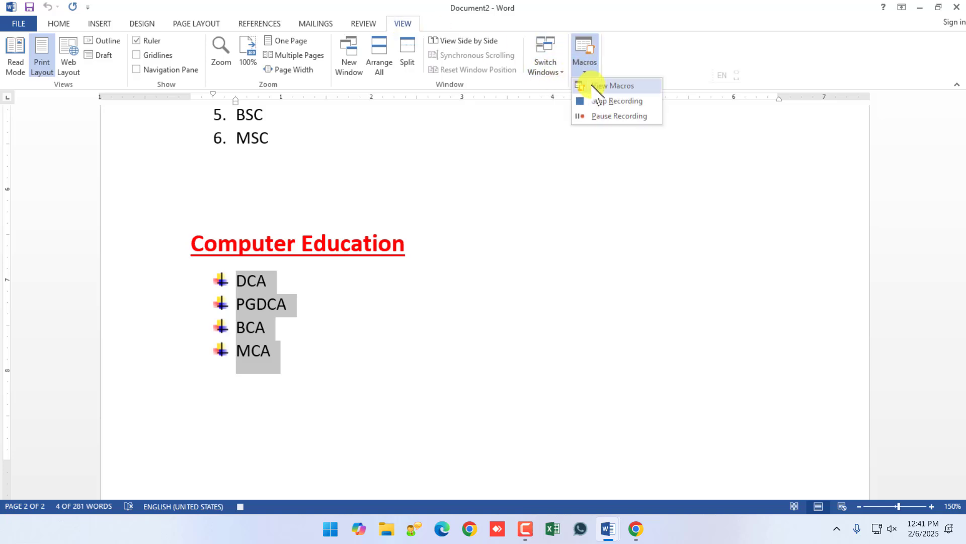
click(609, 103)
- Insert two page breaks below the bulleted course list and run Macro4 at the start of the new last page
click(348, 377)
scroll(343, 371, down, 2)
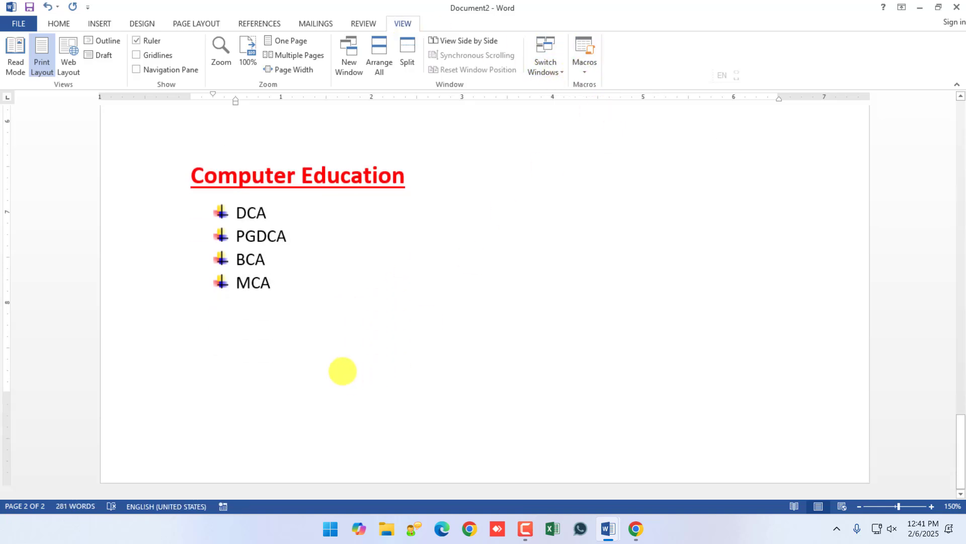
key(ctrl+Return)
key(ctrl+Return)
key(BackSpace)
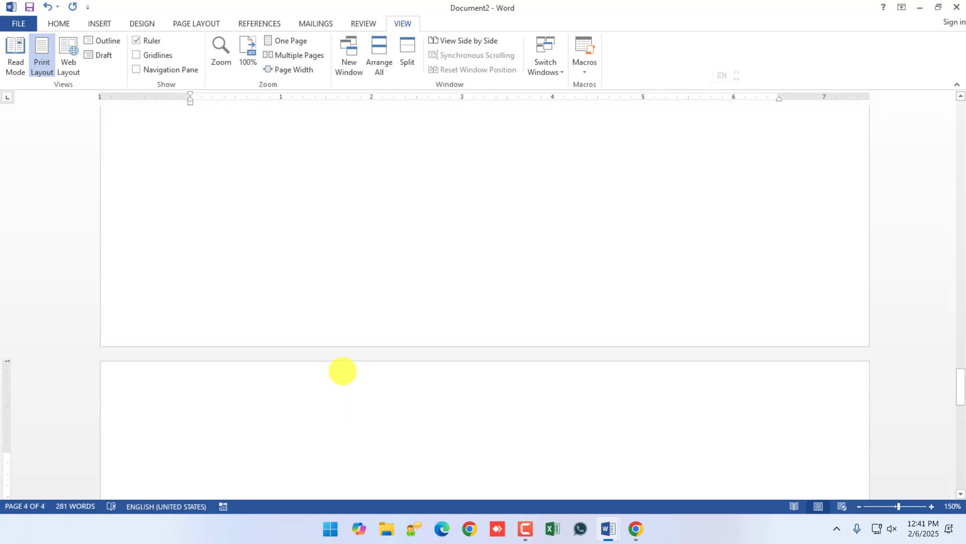
key(ctrl+m)
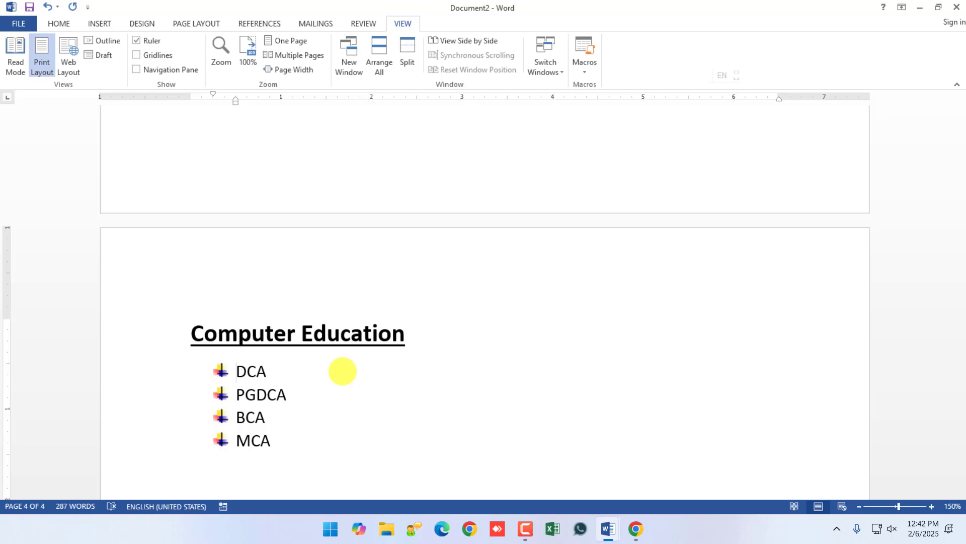
- Delete Macro1 from the saved macros and close the macro list
click(585, 63)
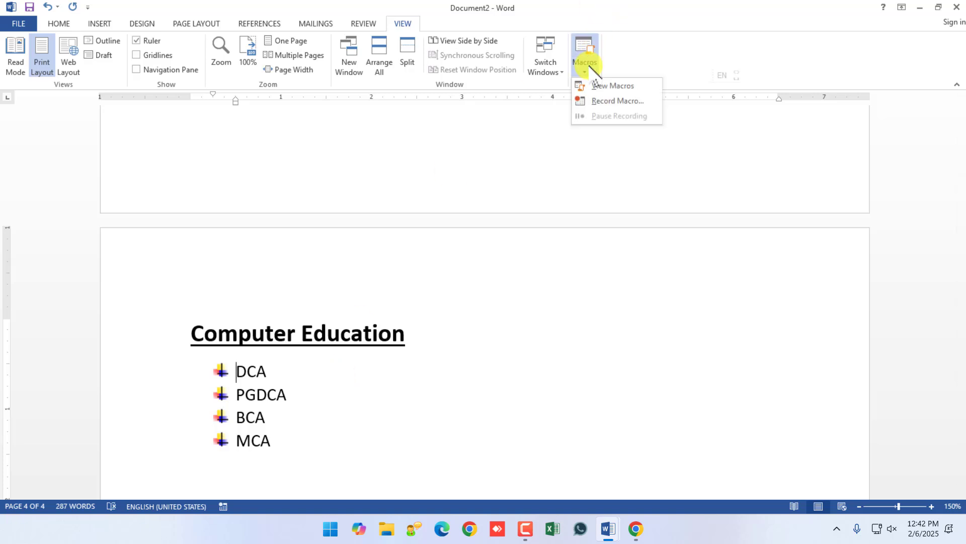
click(602, 85)
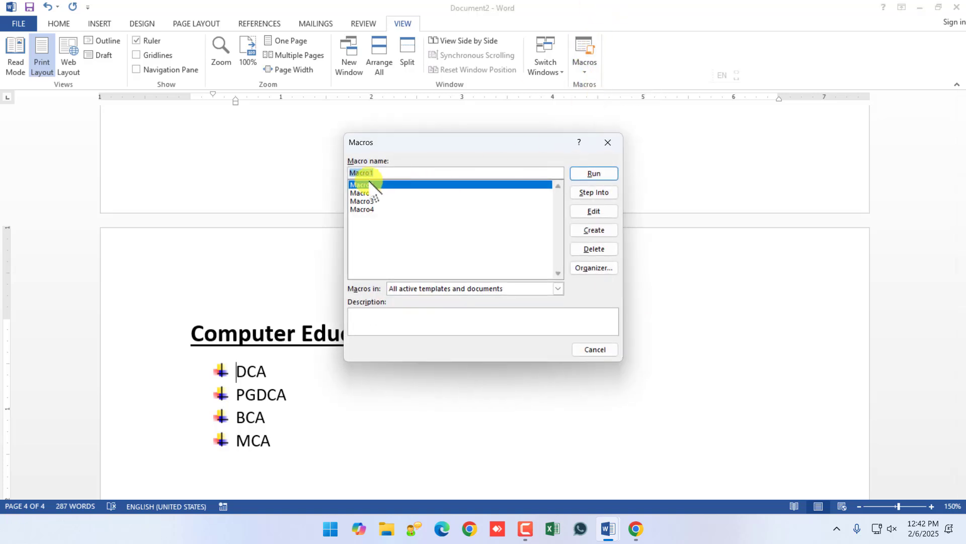
click(602, 250)
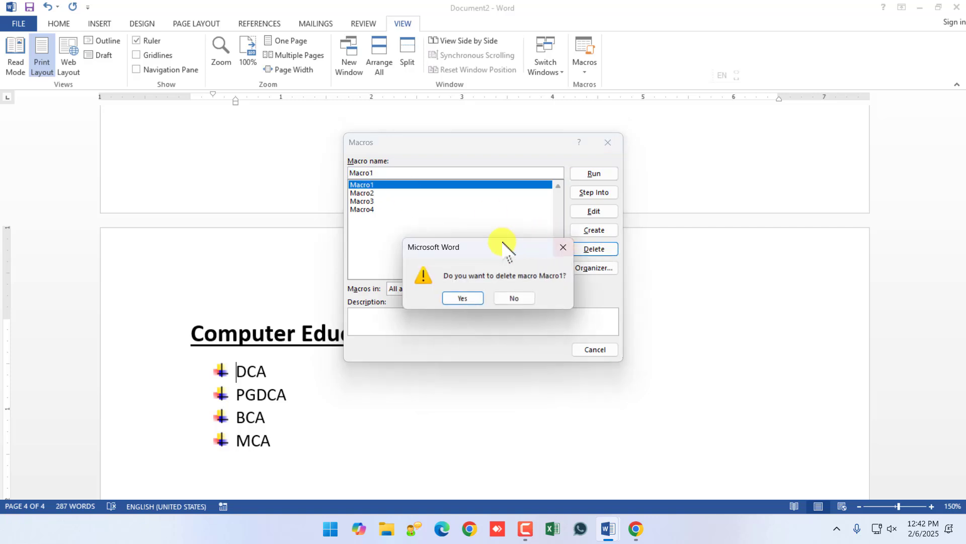
click(471, 298)
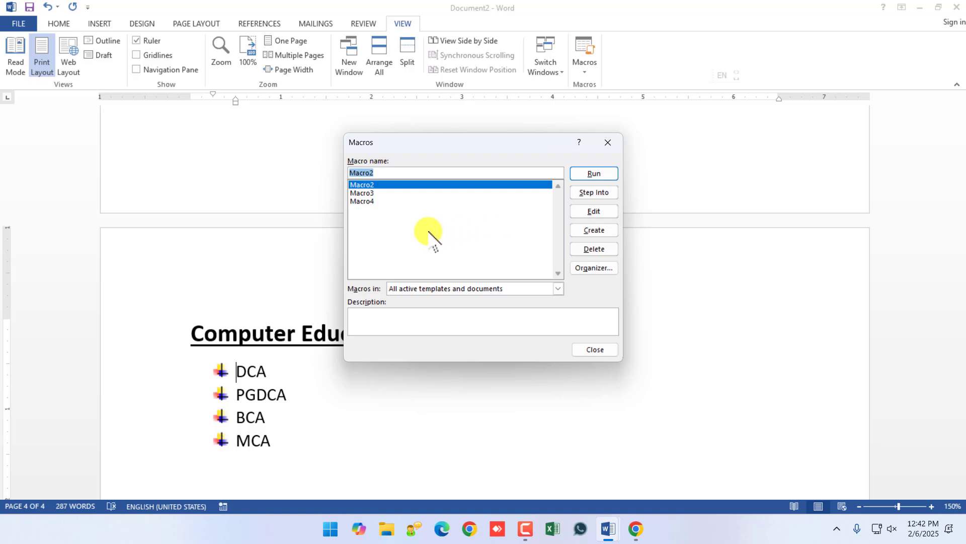
click(367, 201)
click(362, 184)
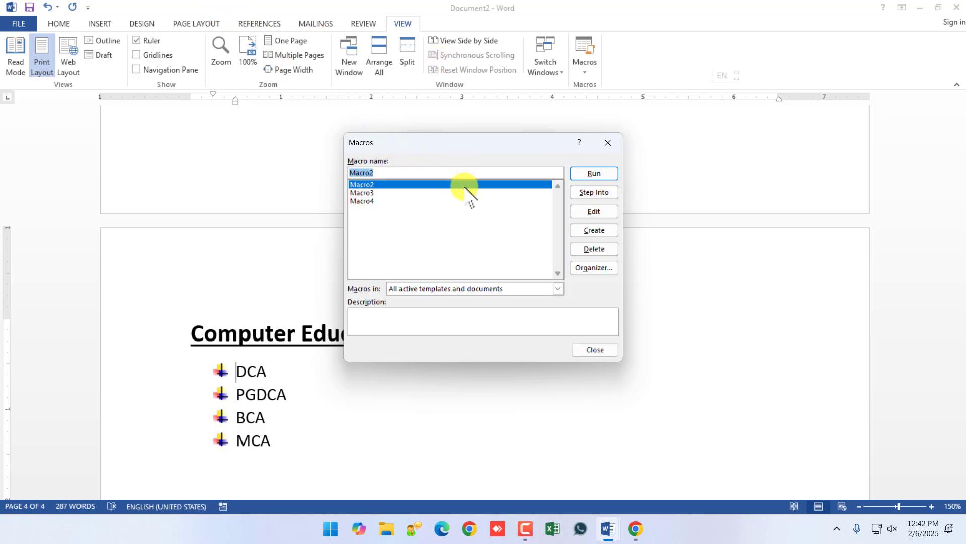
click(589, 351)
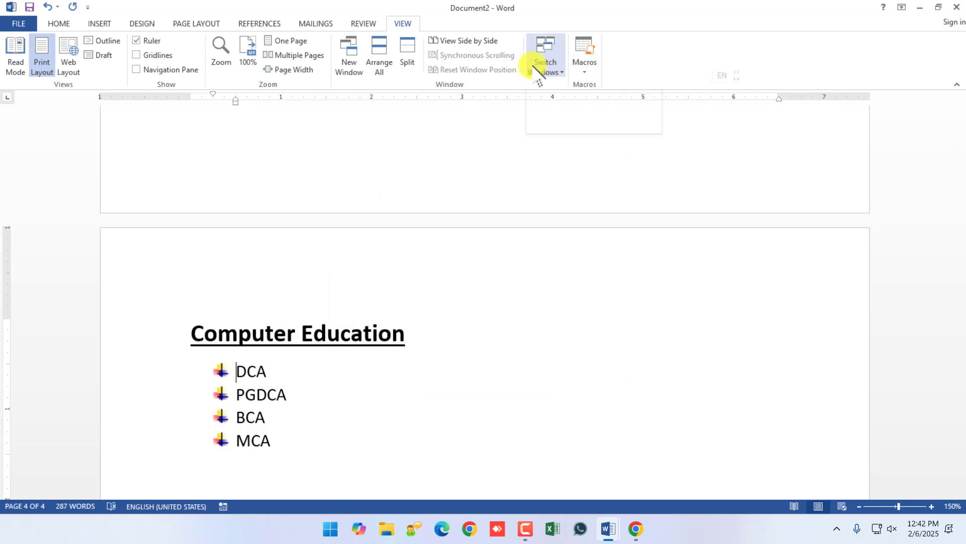
click(593, 64)
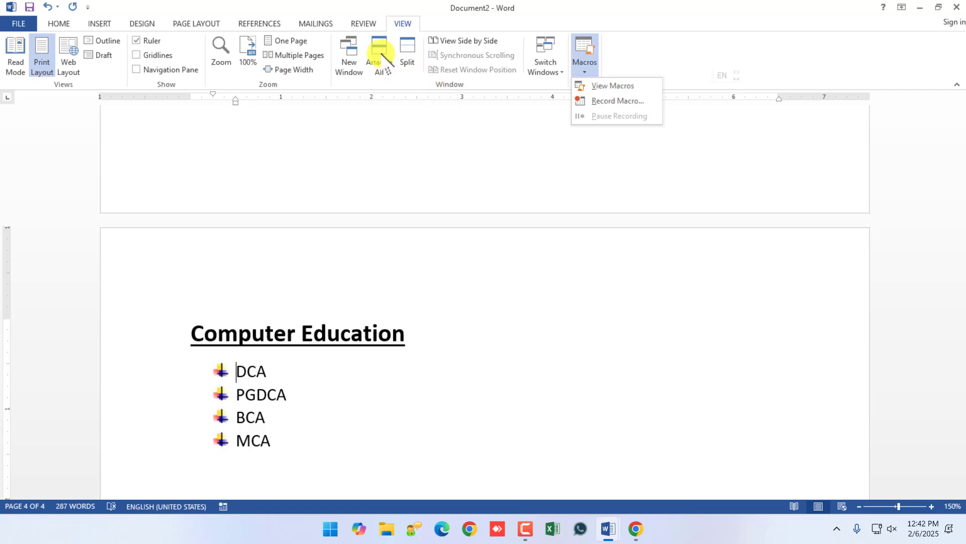
click(363, 24)
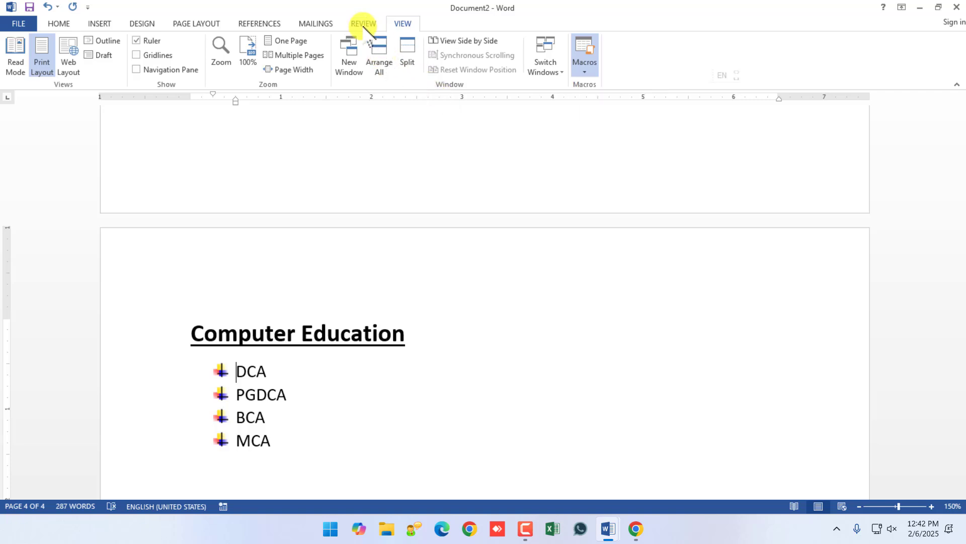
click(402, 23)
click(316, 23)
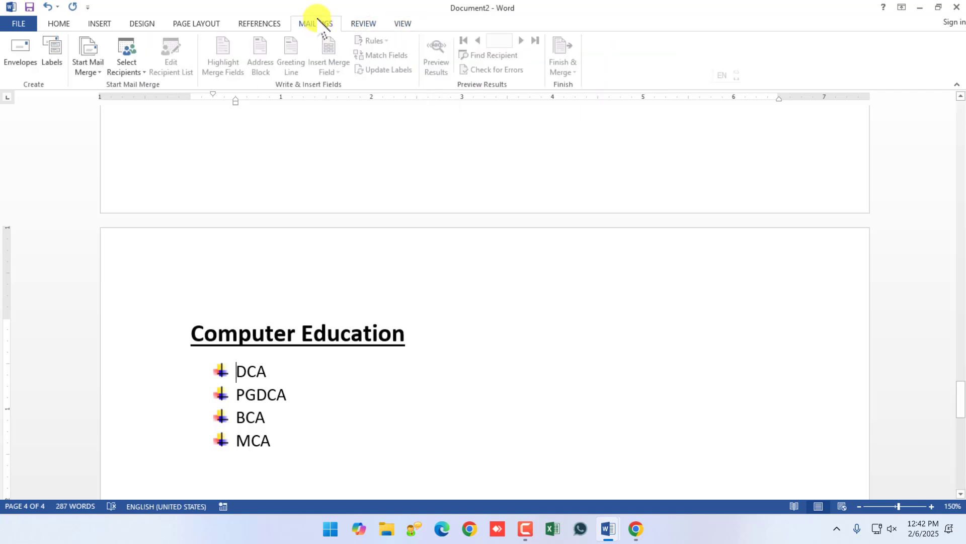
click(261, 23)
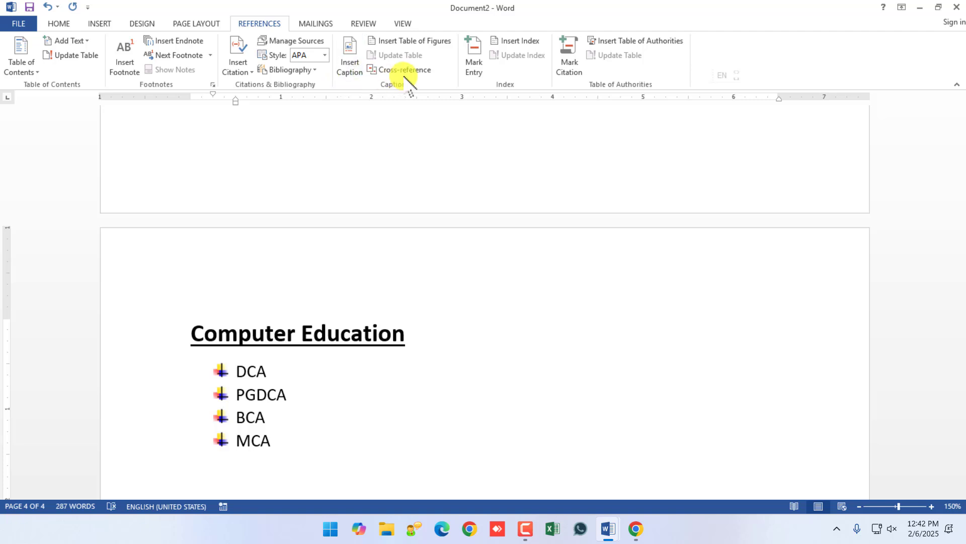
click(188, 24)
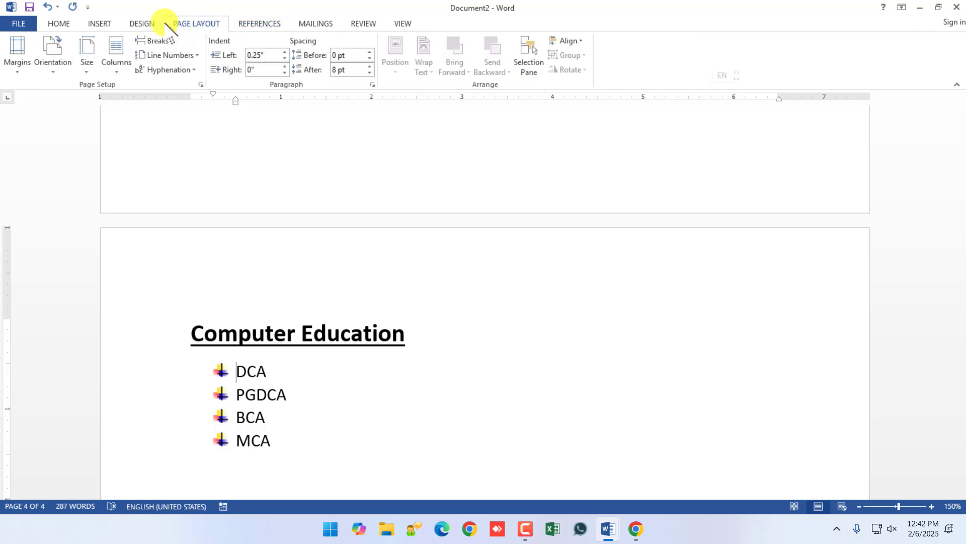
click(146, 22)
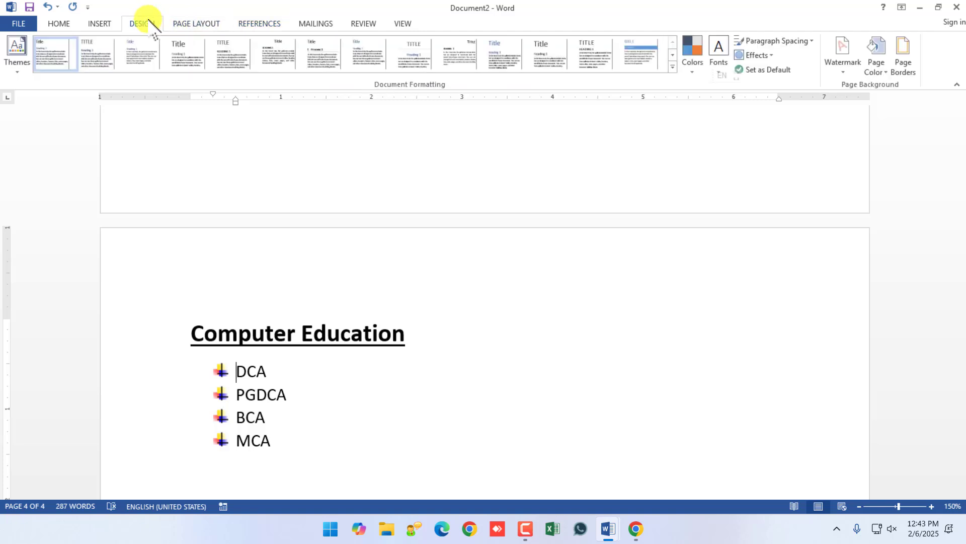
click(102, 23)
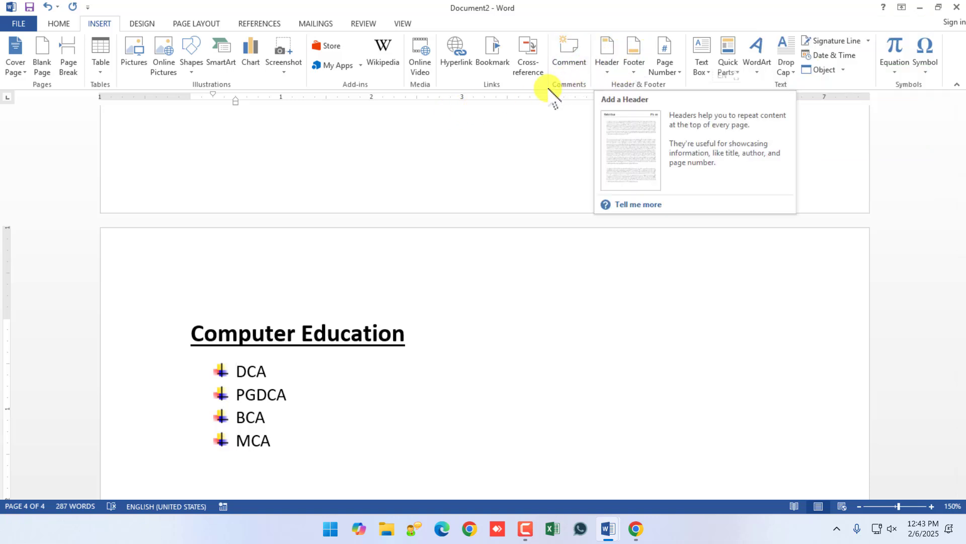
- End the bulleted list after MCA on the last page with an empty unbulleted paragraph
key(Return)
key(Return)
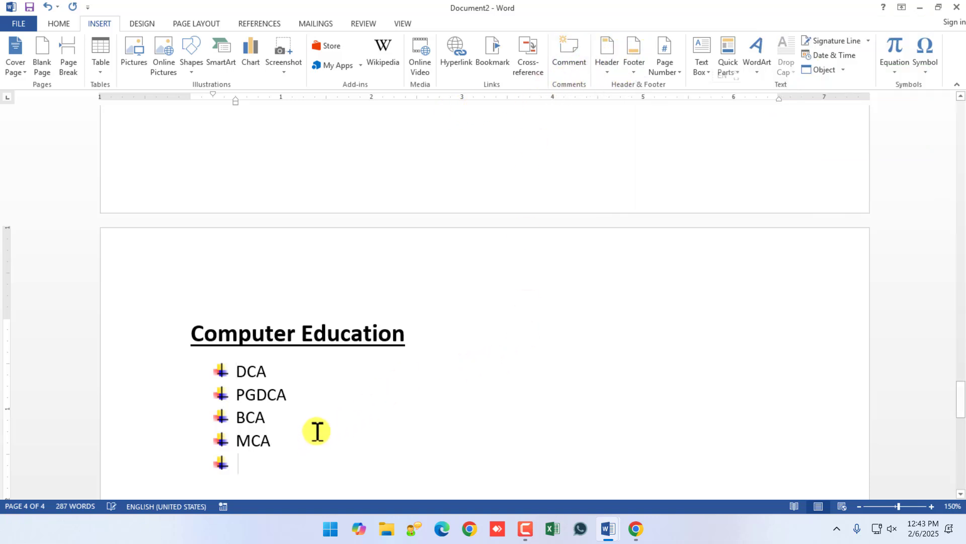
scroll(318, 425, down, 2)
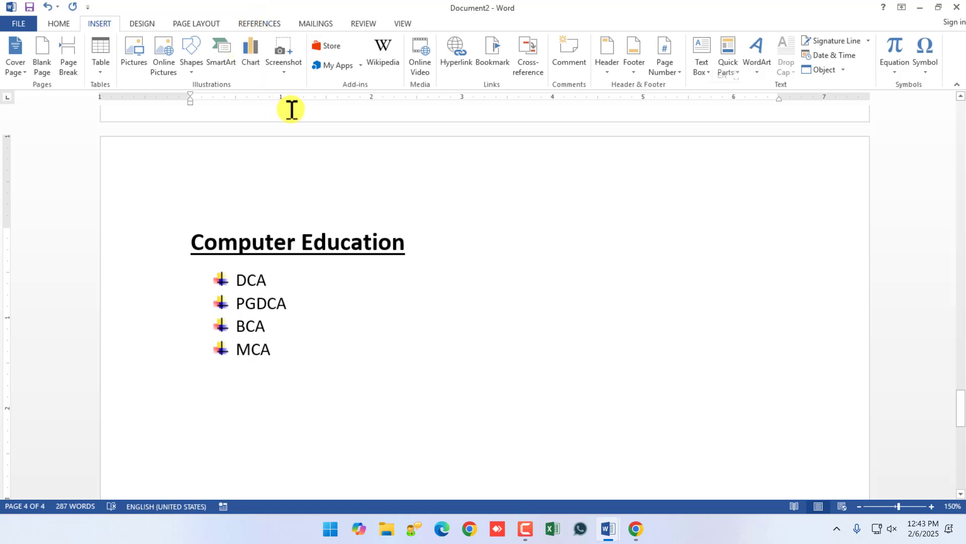
scroll(295, 200, up, 1)
scroll(296, 201, down, 2)
scroll(296, 201, down, 1)
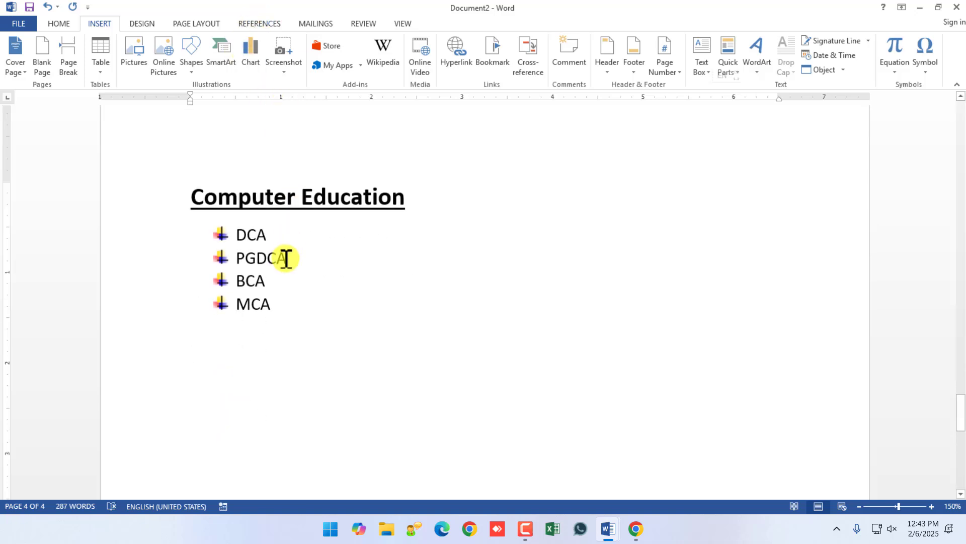